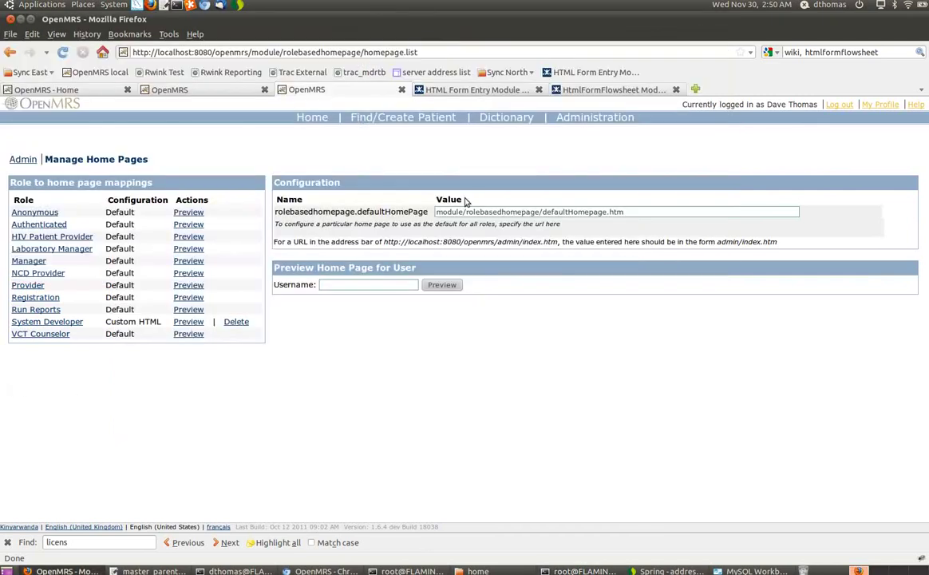
- From Administration, open Manage Modules to see installed modules such as htmlformflowsheet 1.2.2
click(618, 120)
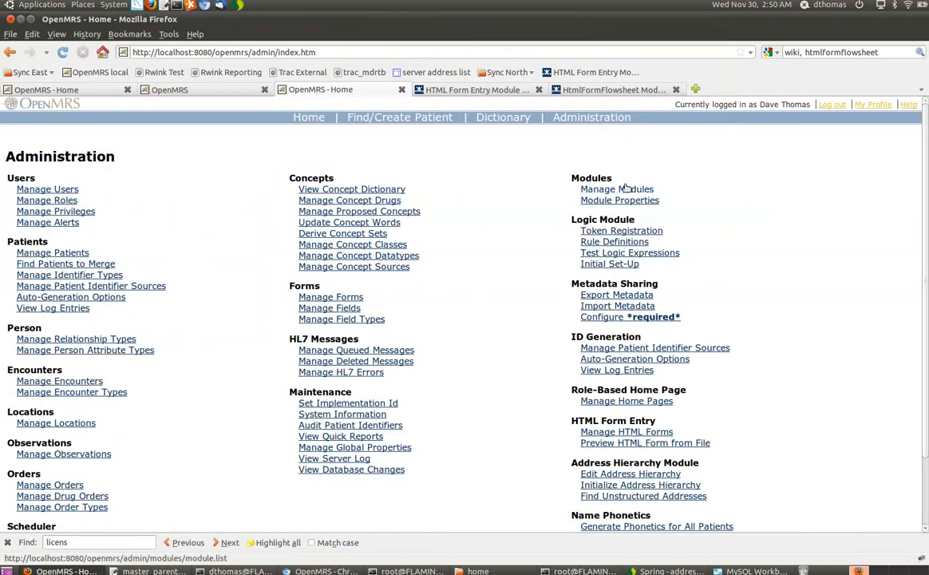
click(625, 189)
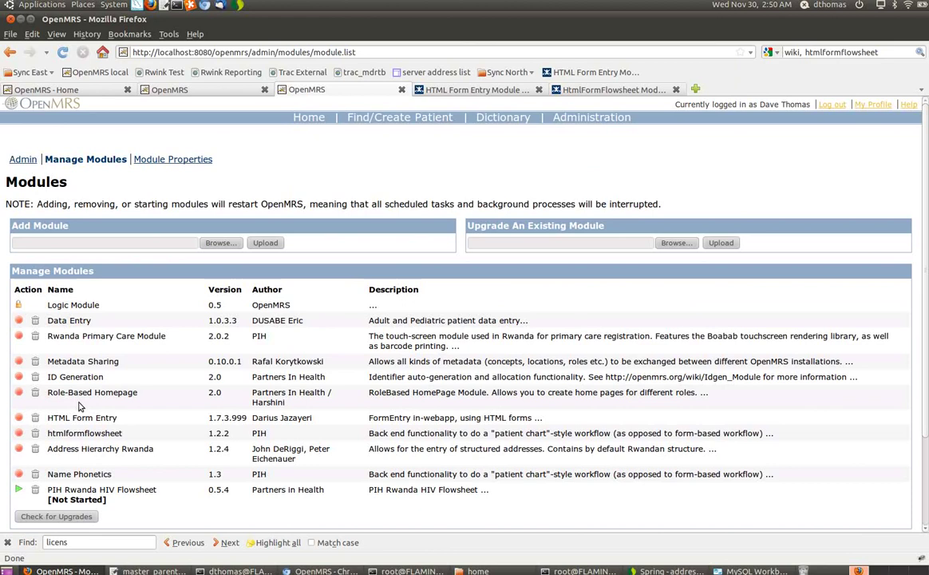
drag(47, 392, 137, 394)
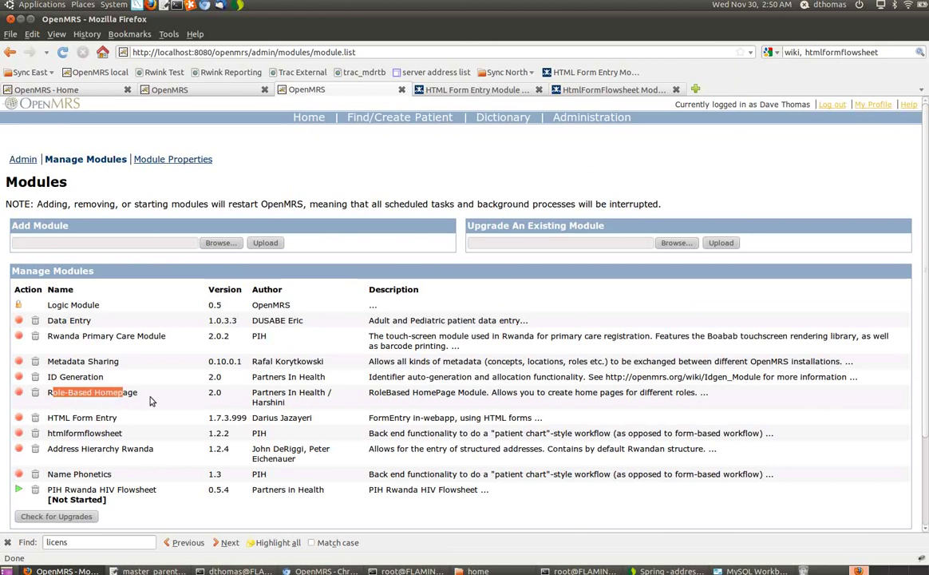
click(150, 398)
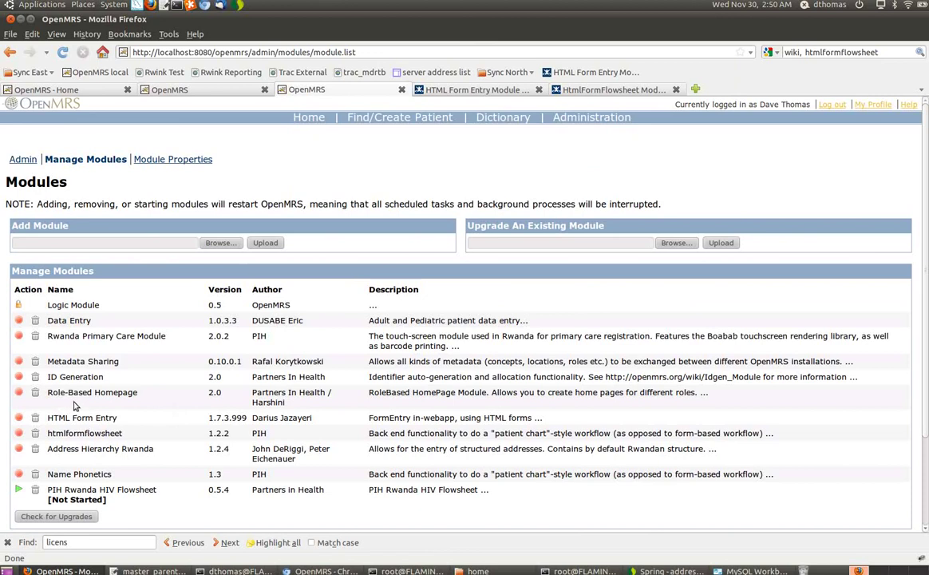
drag(80, 418, 58, 418)
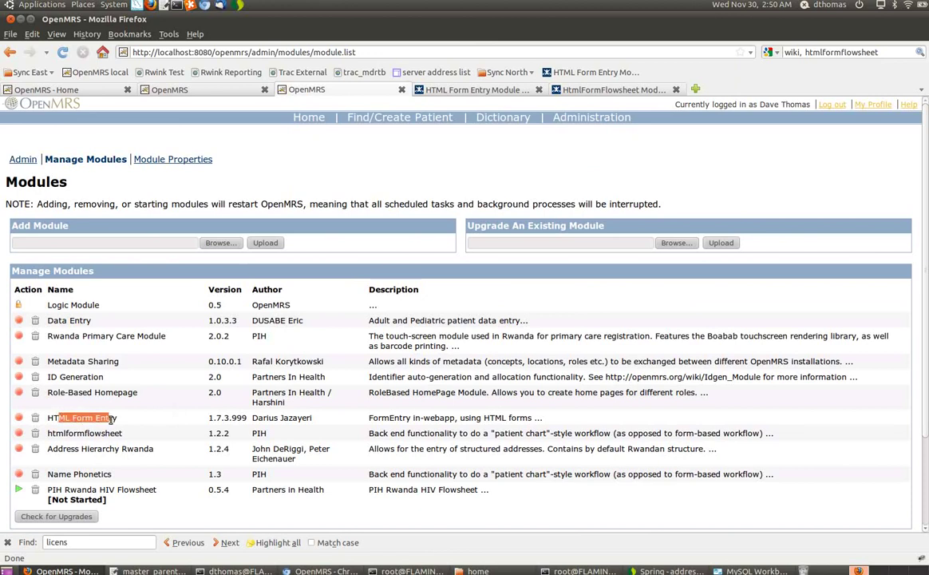
click(141, 422)
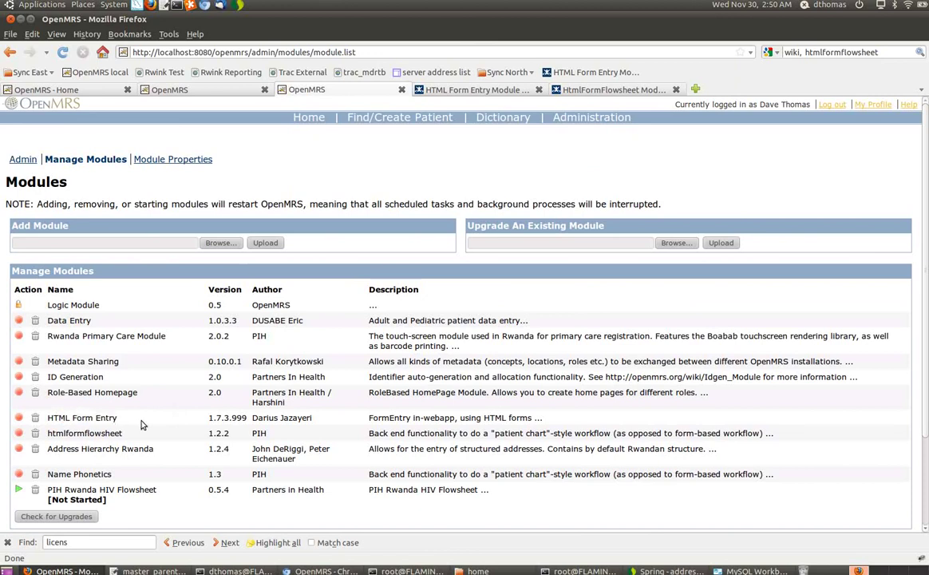
triple_click(212, 417)
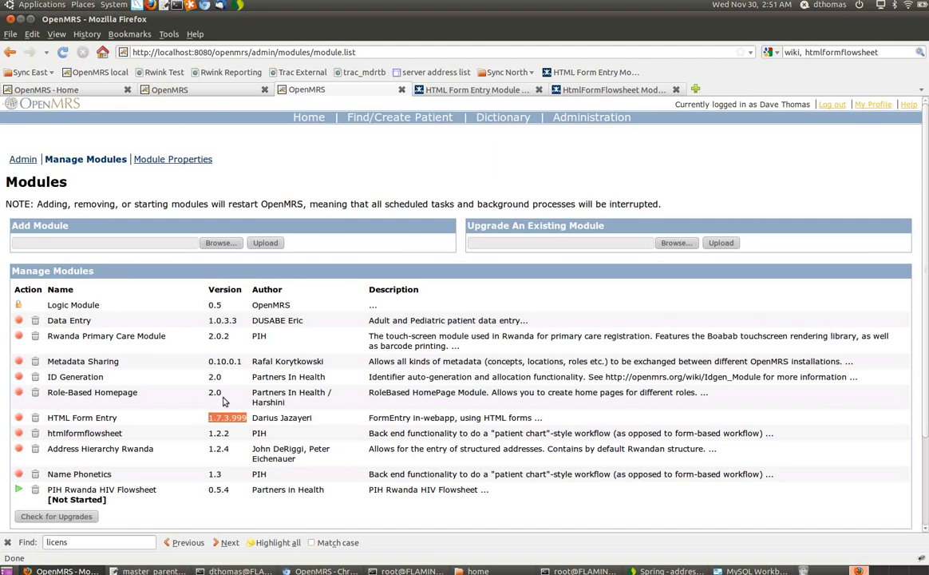
drag(55, 433, 105, 433)
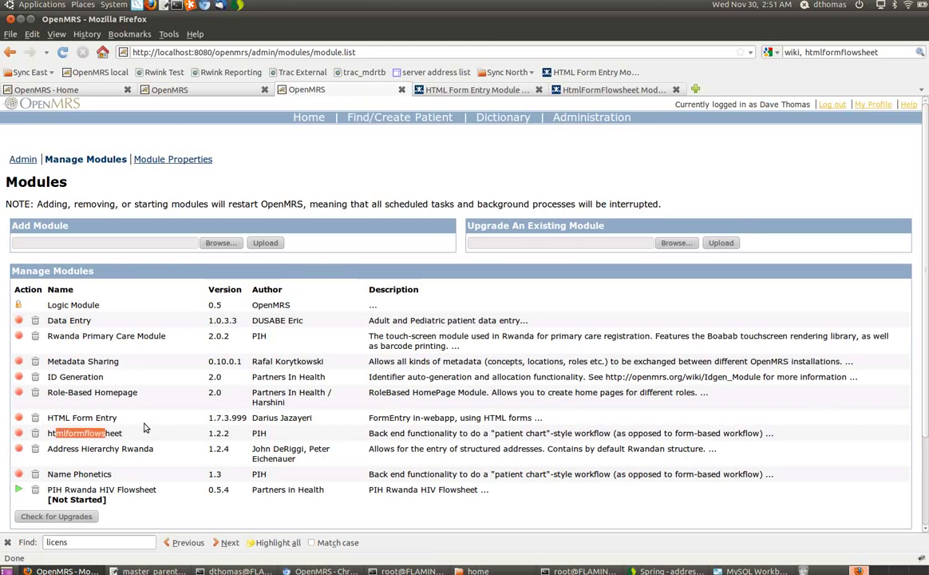
- Open Manage Home Pages from Administration to review each role's home page mapping
click(618, 118)
scroll(927, 273, down, 2)
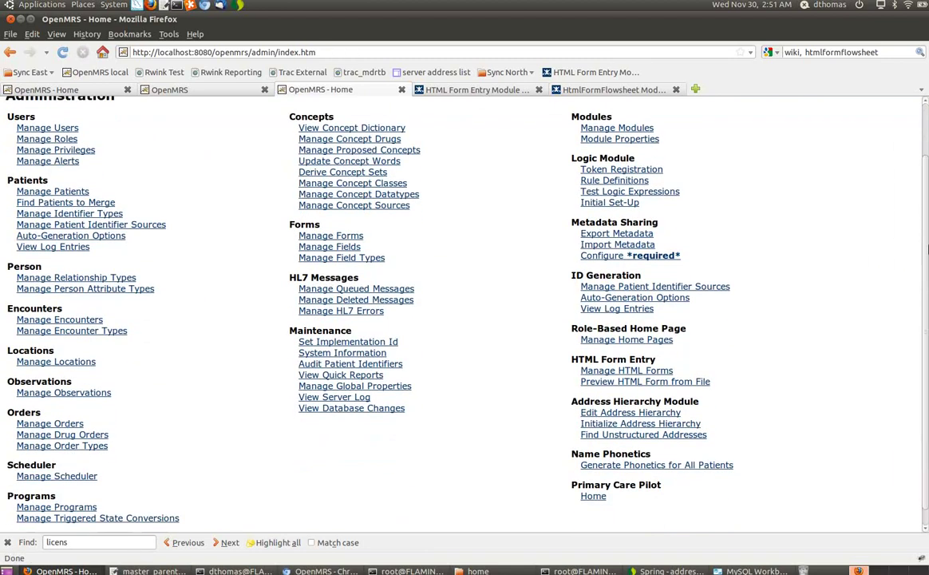
scroll(926, 274, up, 2)
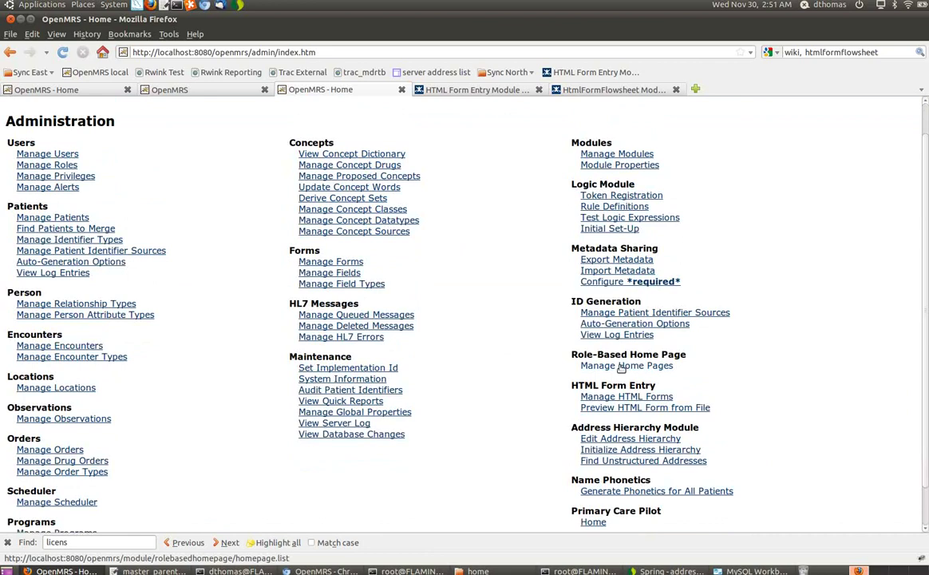
click(655, 365)
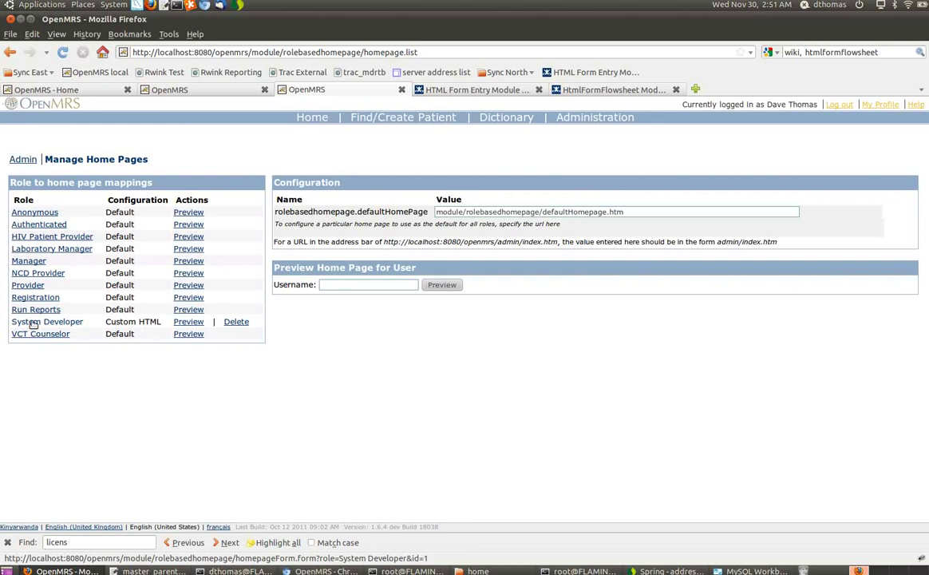
- Open Manage Roles from Administration to list roles like HIV Patient Provider and NCD Provider
click(586, 124)
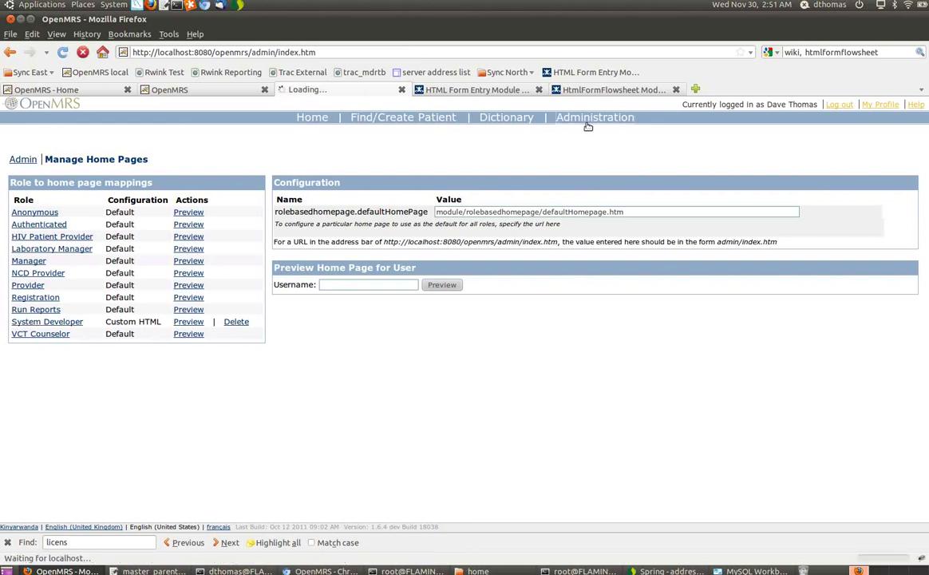
click(47, 200)
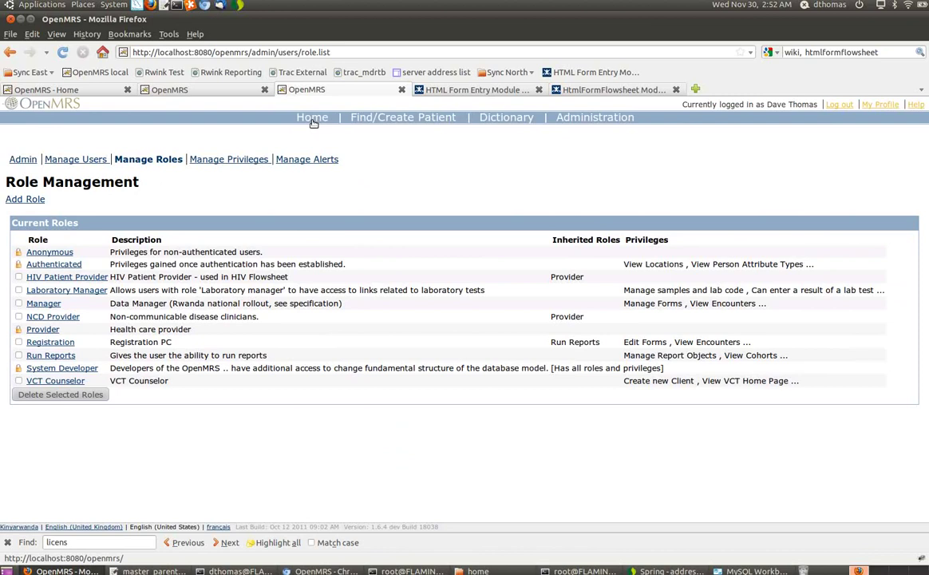
- Open the System Developer role's home page editor via Administration > Manage Home Pages
click(615, 120)
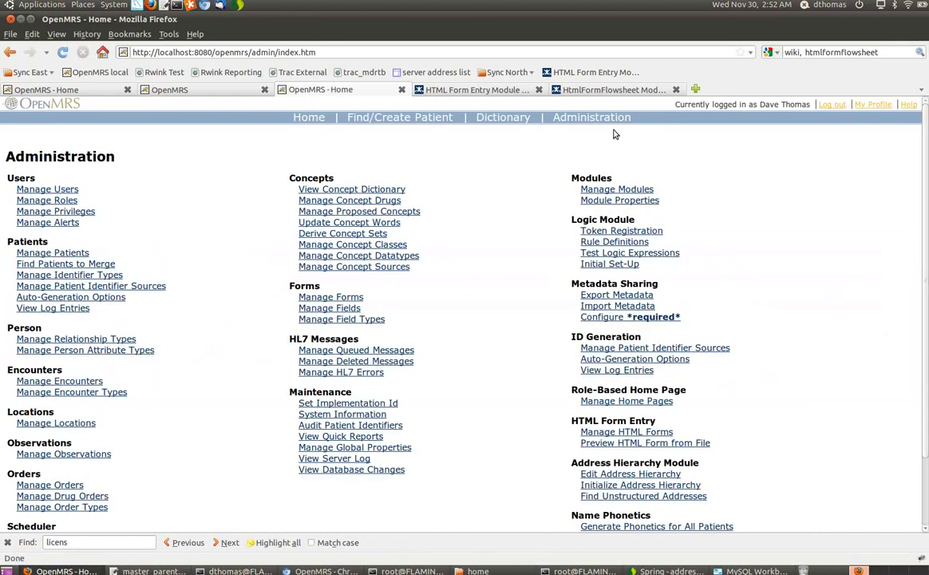
click(638, 401)
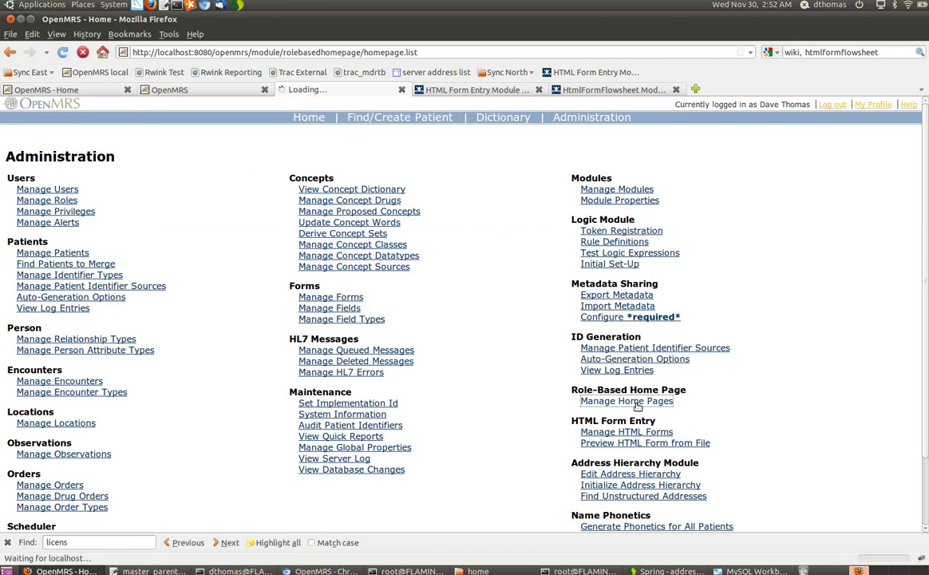
click(63, 323)
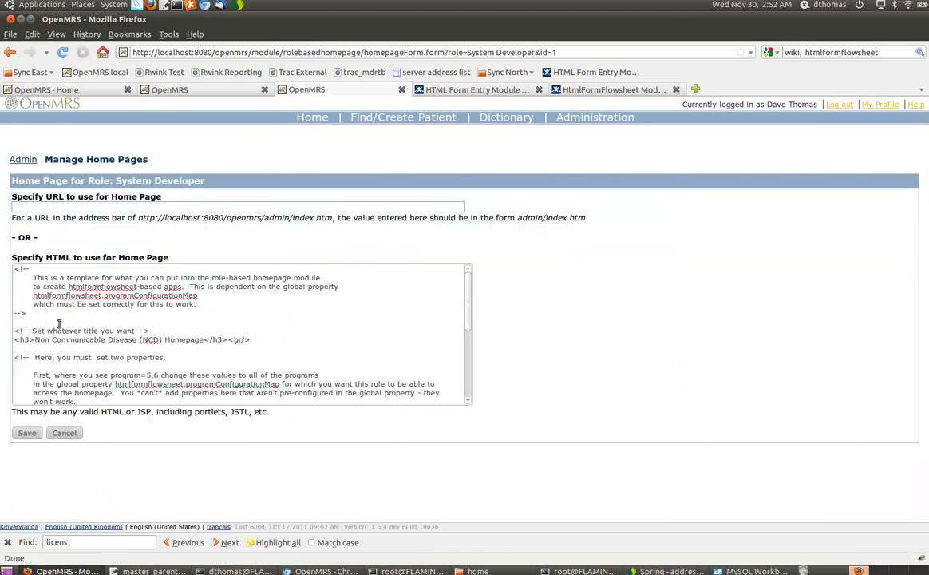
- Scroll through the home page HTML and select the template text
click(464, 315)
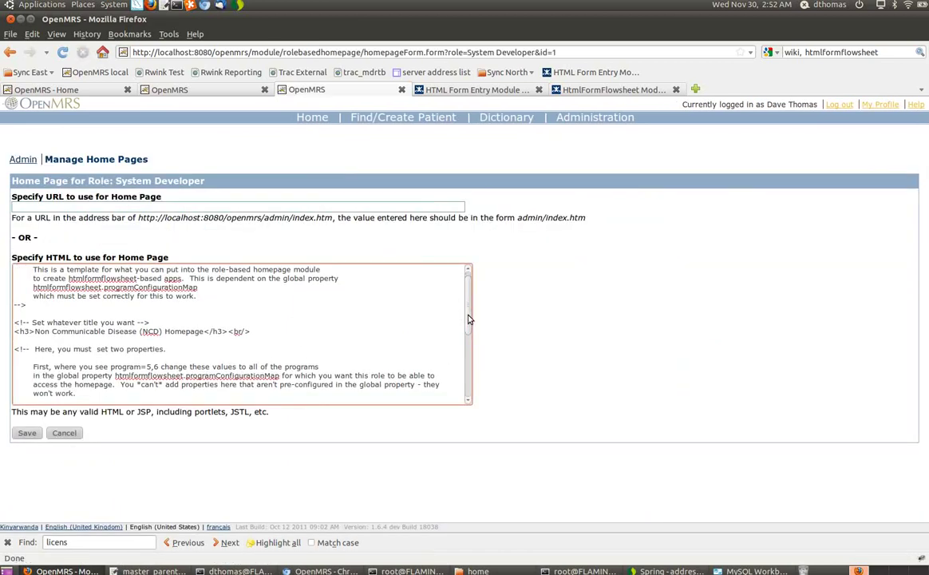
scroll(461, 299, down, 5)
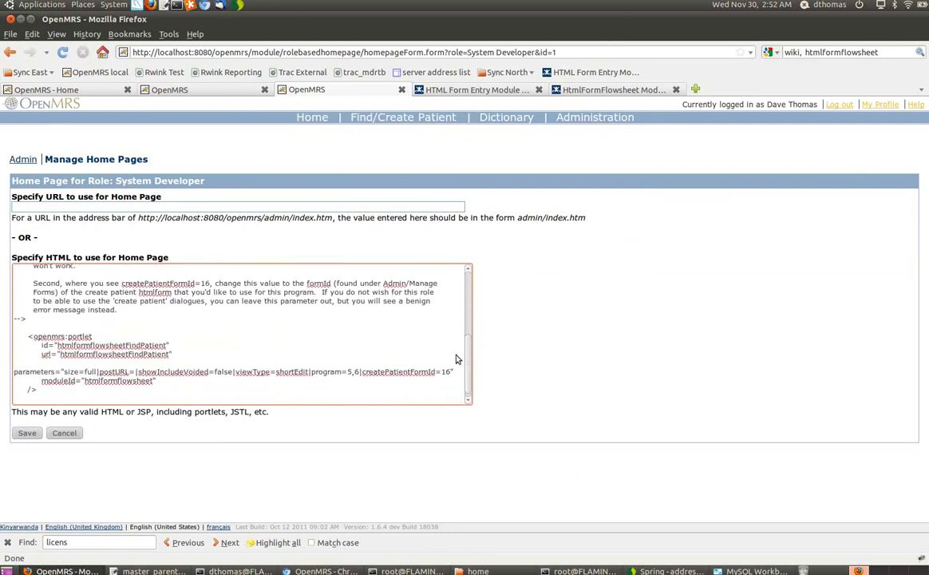
scroll(457, 304, up, 5)
drag(468, 306, 473, 376)
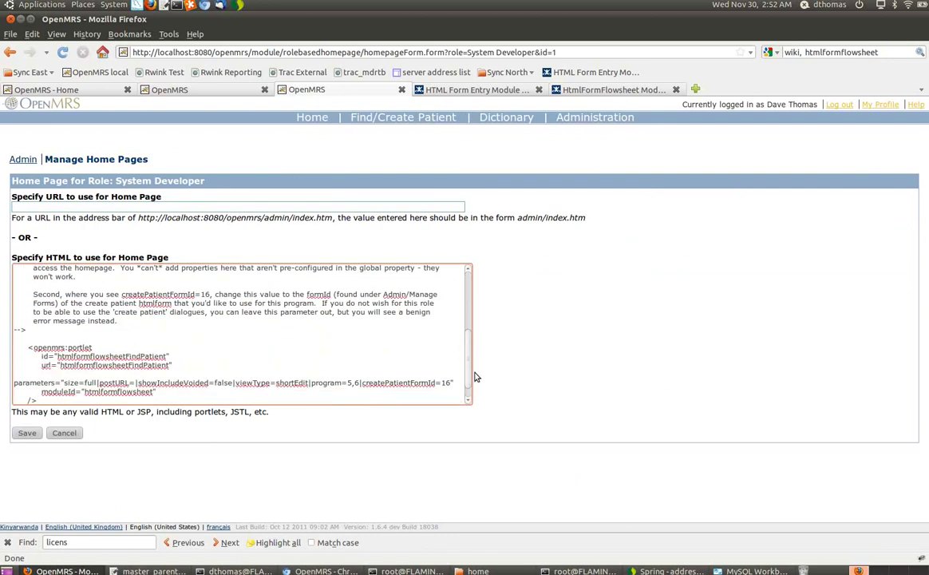
scroll(469, 372, down, 1)
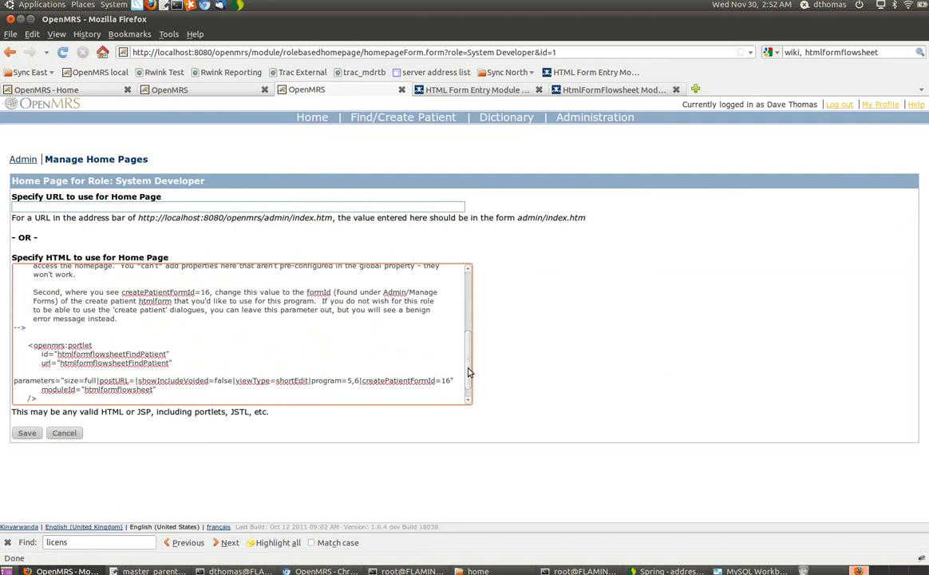
scroll(470, 372, up, 5)
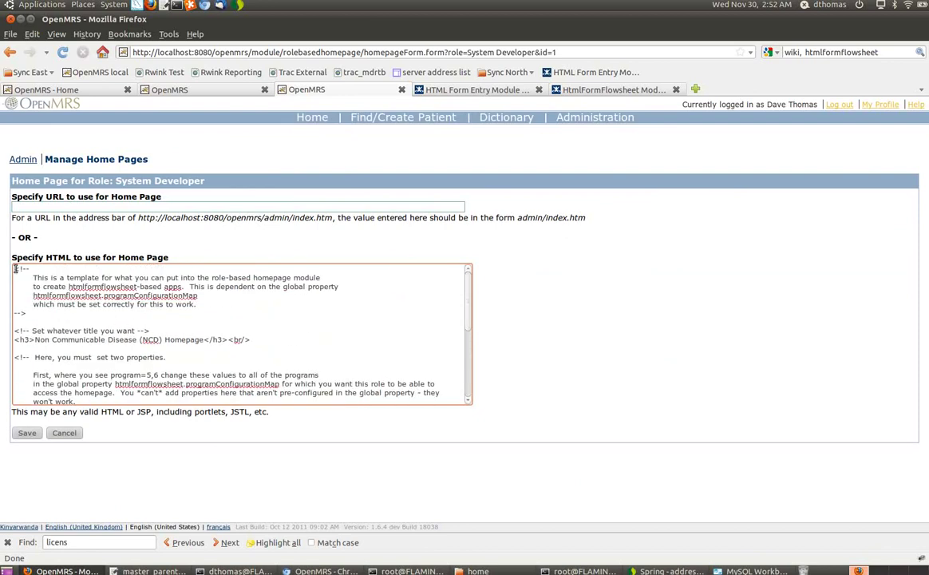
drag(14, 269, 174, 414)
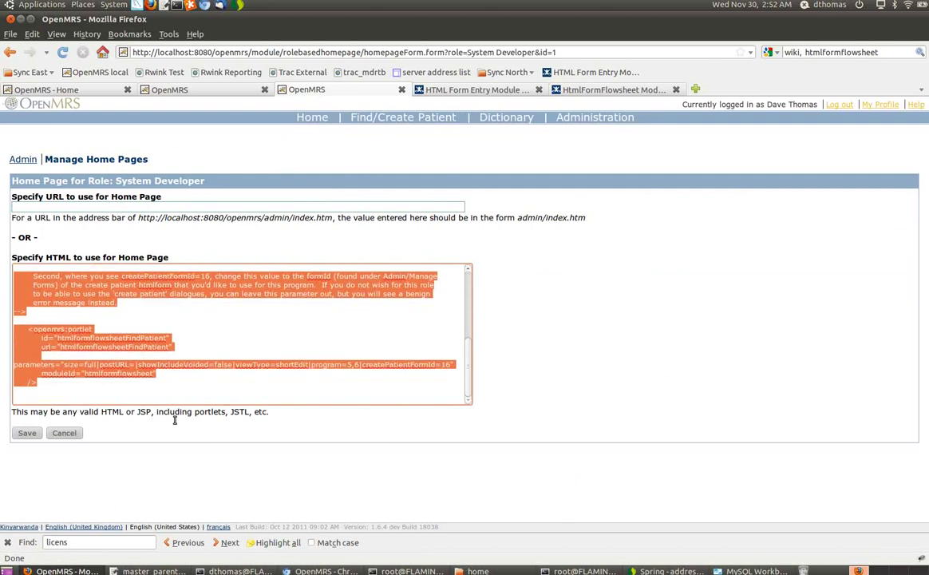
click(193, 388)
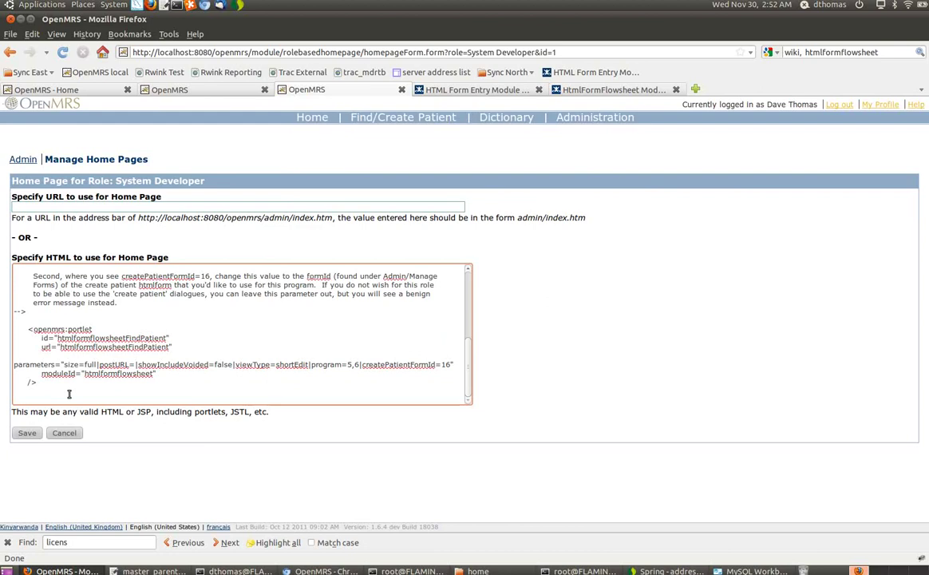
- Highlight the template's opening explanatory comment in the home page HTML
scroll(468, 368, down, 1)
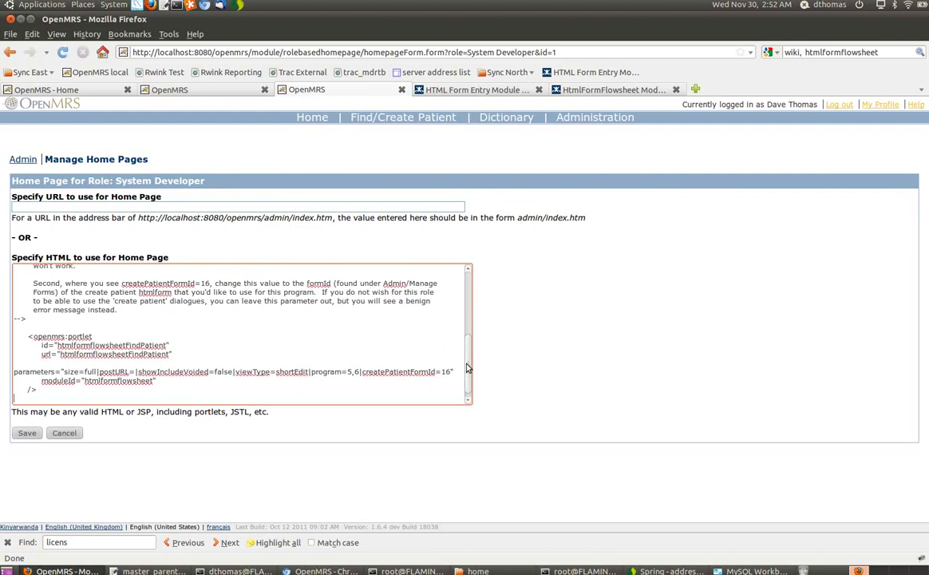
drag(468, 368, 459, 296)
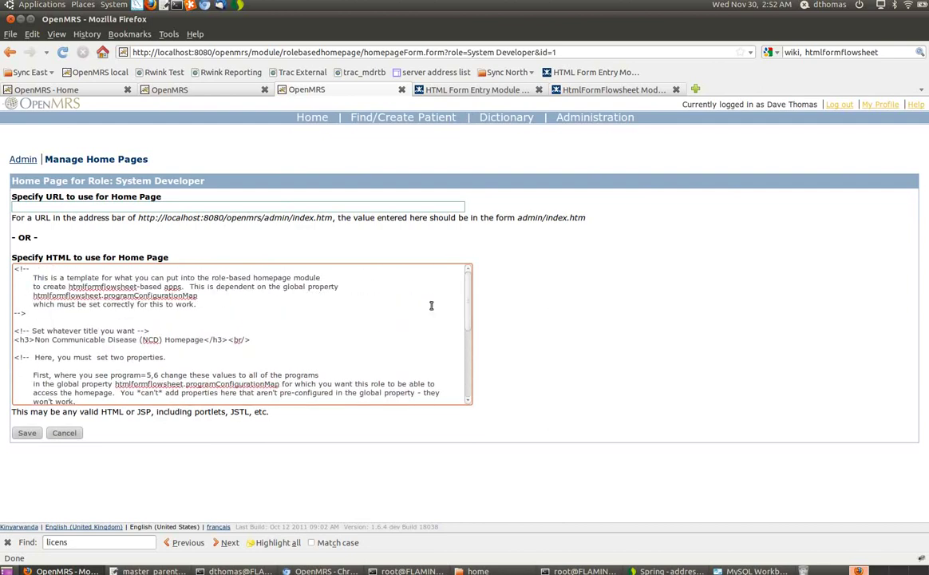
scroll(467, 318, down, 1)
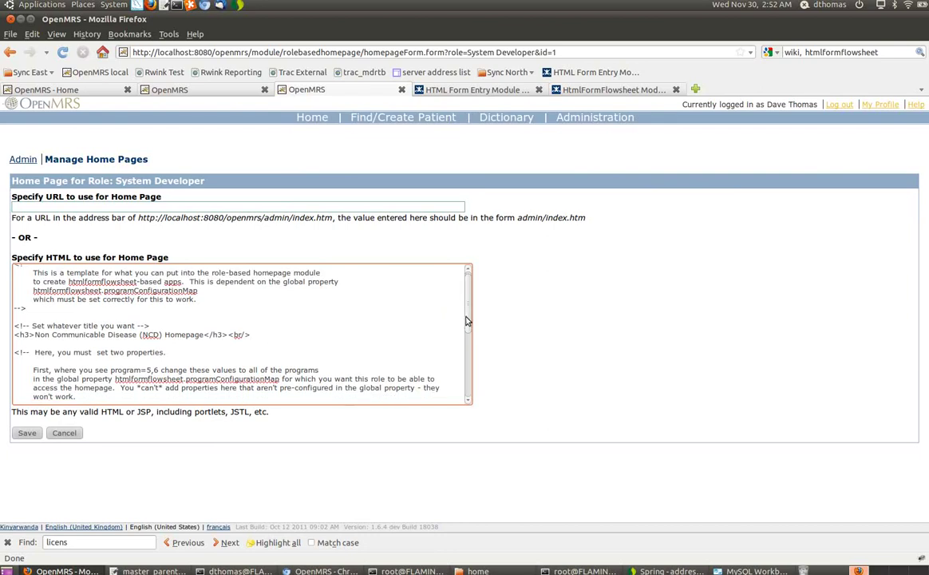
drag(467, 321, 448, 297)
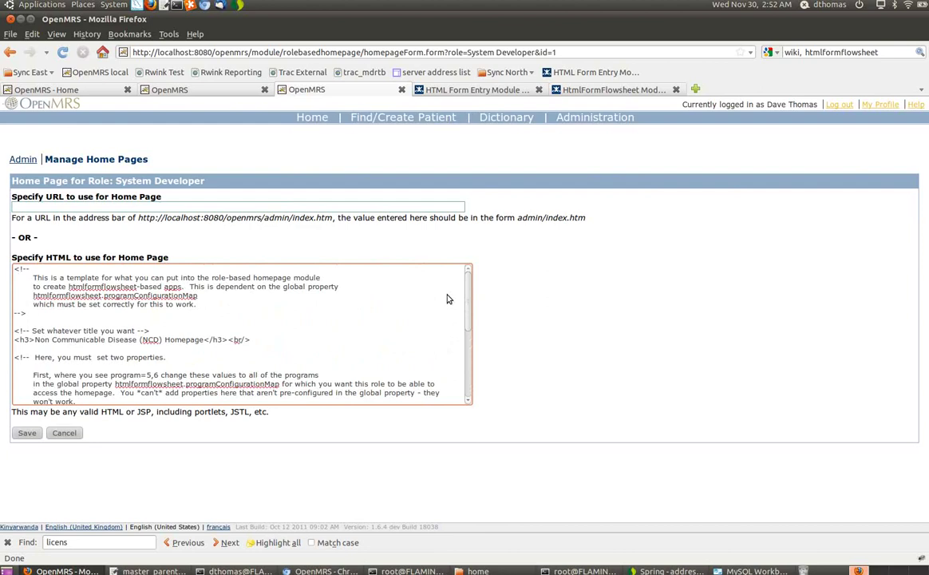
drag(14, 269, 115, 323)
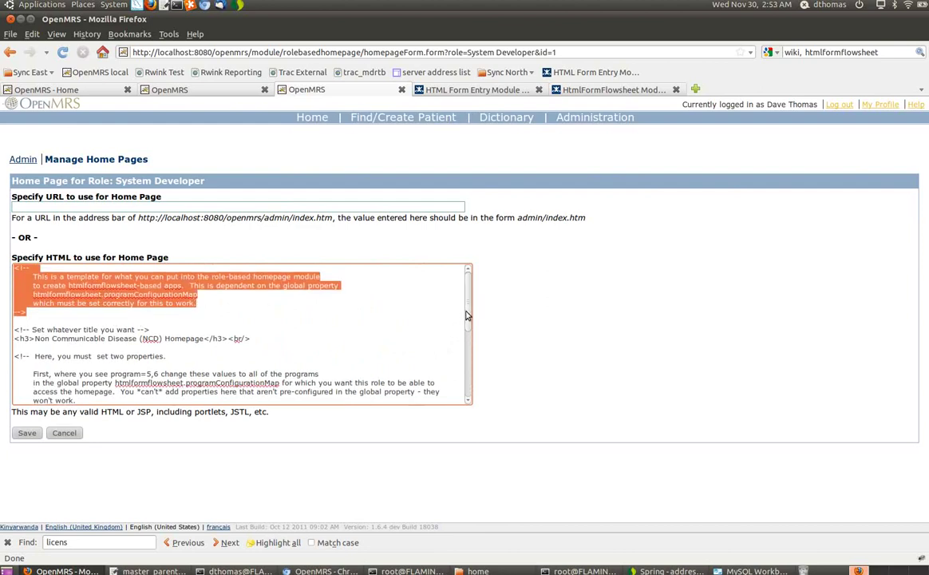
drag(465, 315, 455, 376)
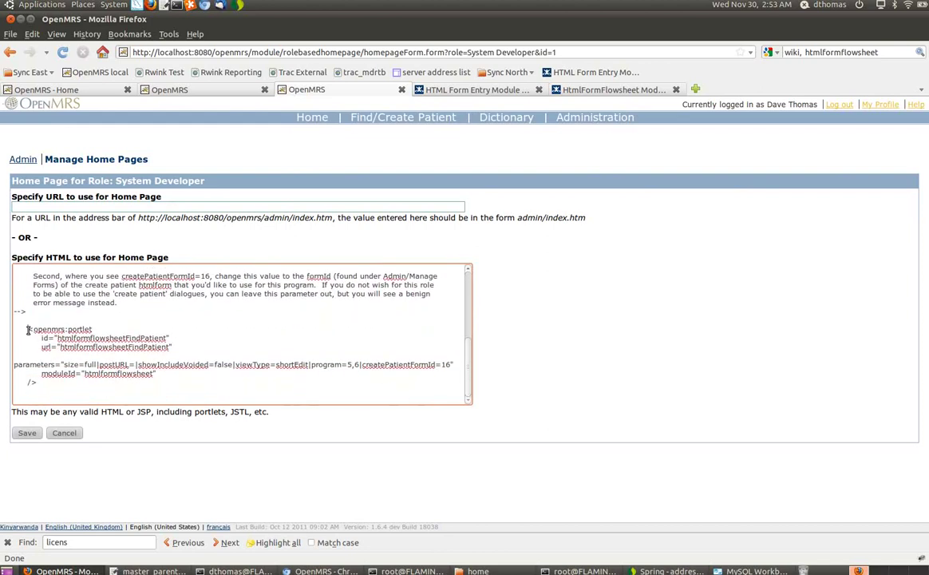
- Highlight the htmlformflowsheetFindPatient portlet in the HTML, then view the NCD homepage
drag(28, 330, 49, 385)
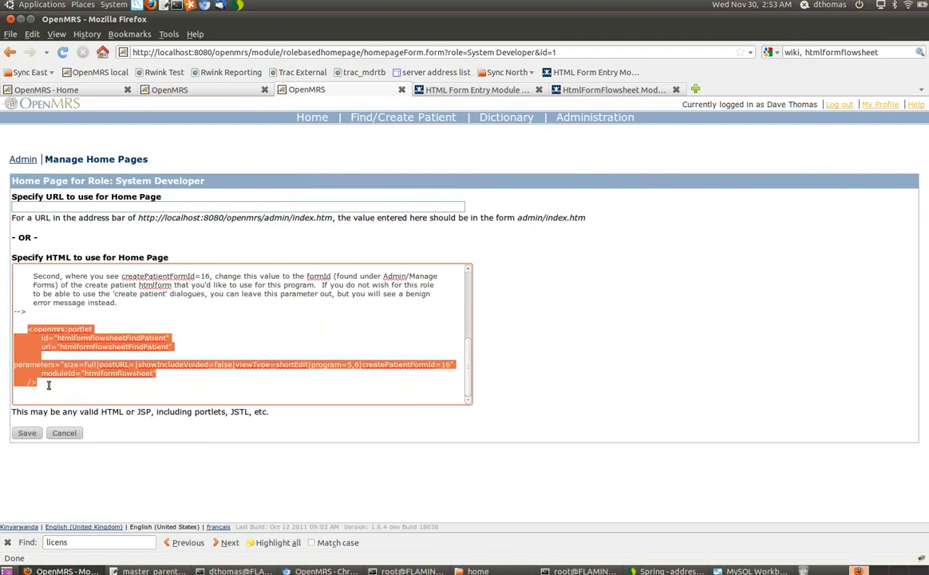
click(135, 343)
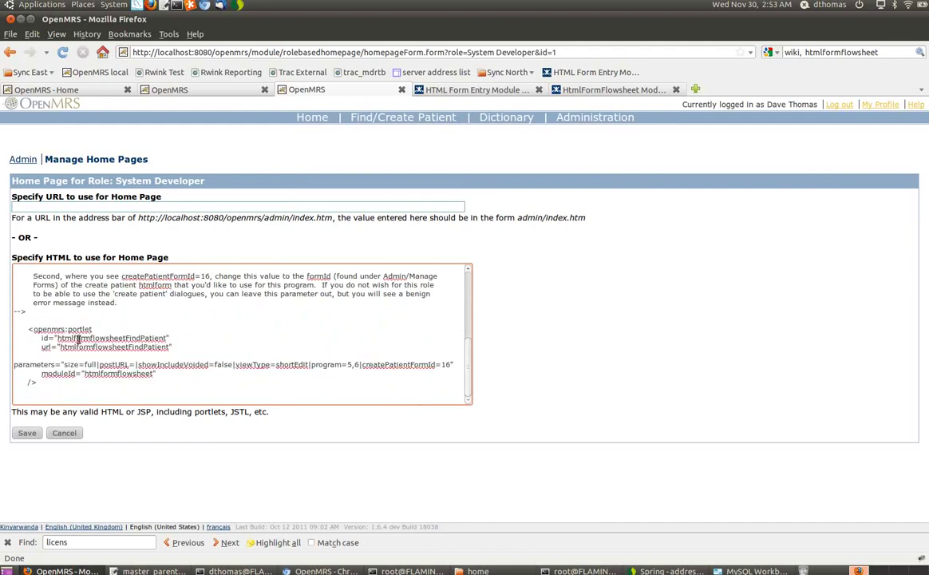
double_click(120, 337)
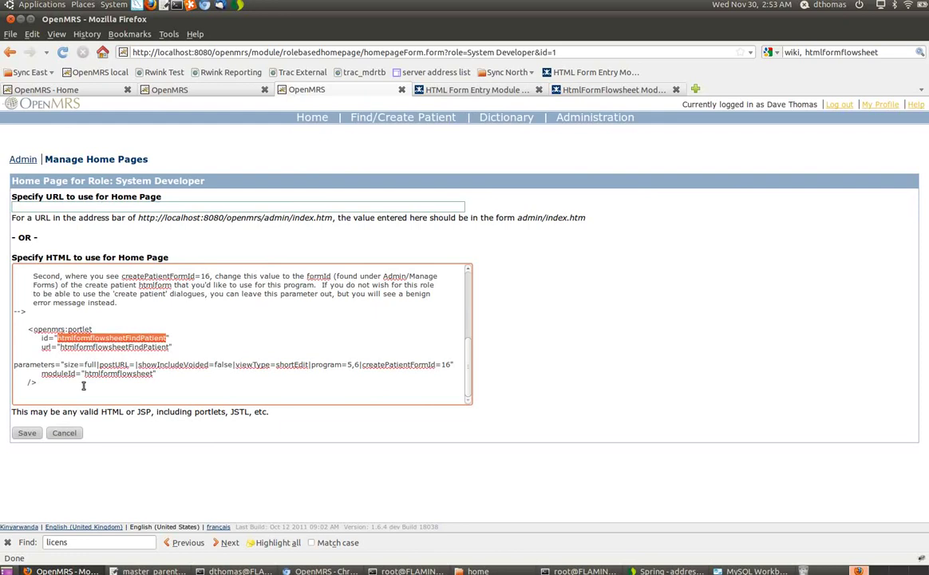
drag(72, 384, 143, 317)
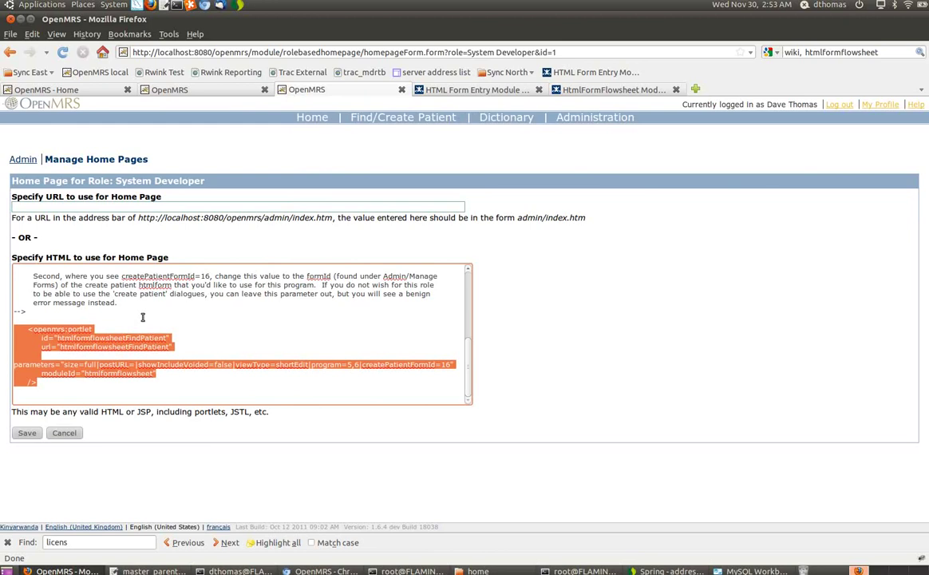
click(105, 308)
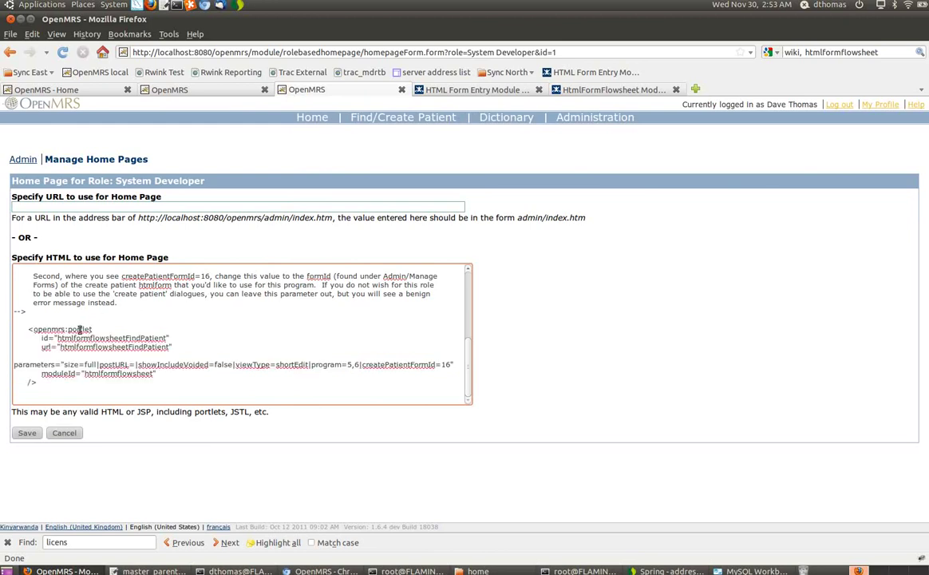
double_click(80, 329)
click(310, 122)
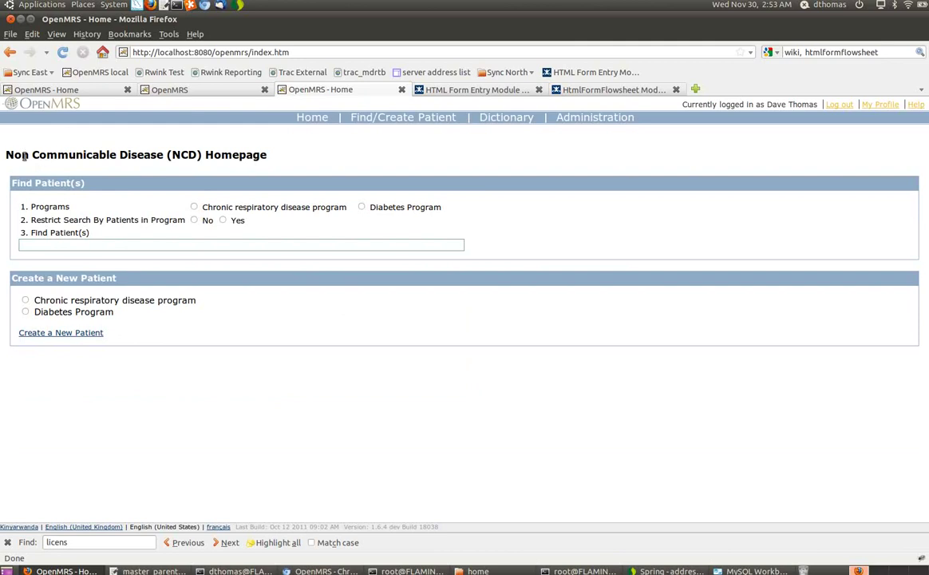
drag(13, 155, 273, 160)
click(268, 160)
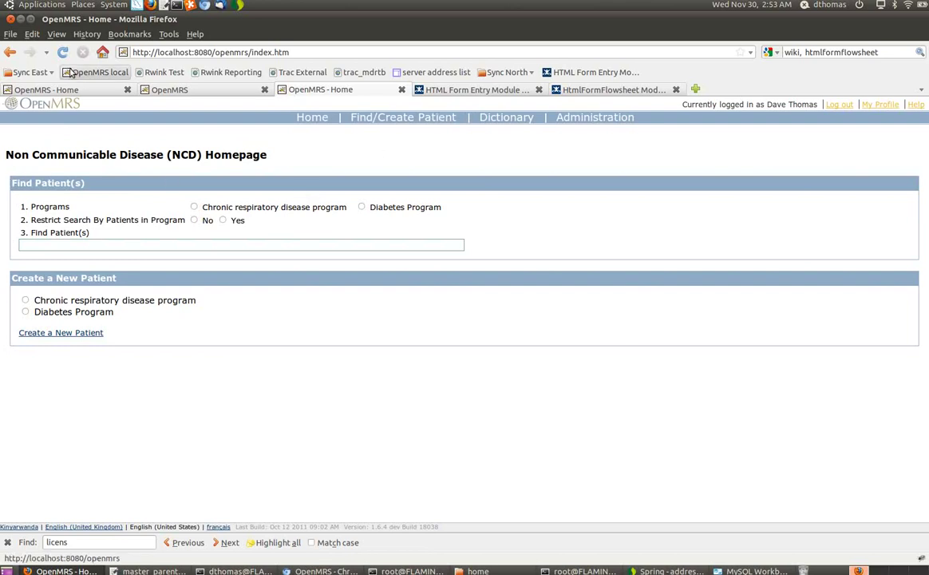
- Back on the home page form, highlight program=5,6, createPatientFormId=16 and the other portlet parameters
click(10, 52)
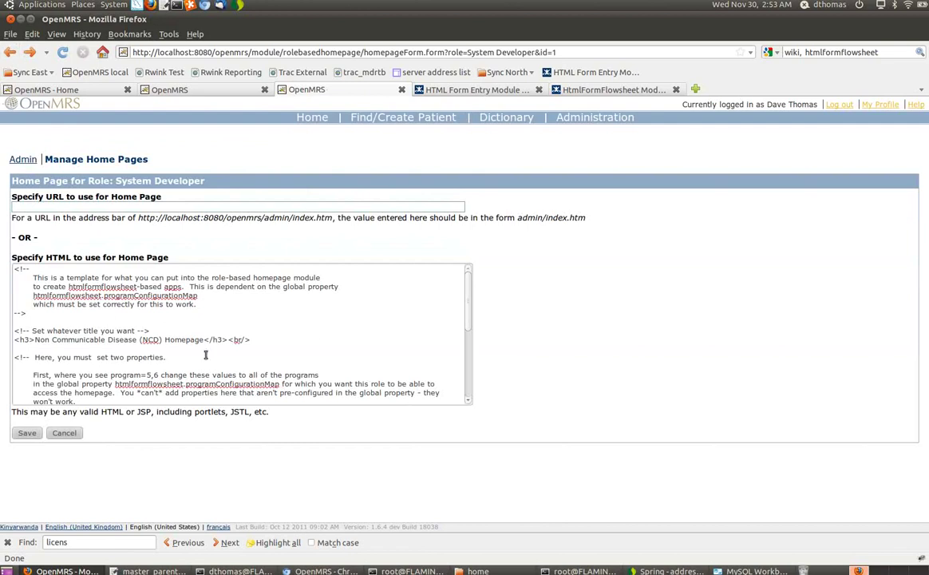
drag(468, 307, 461, 382)
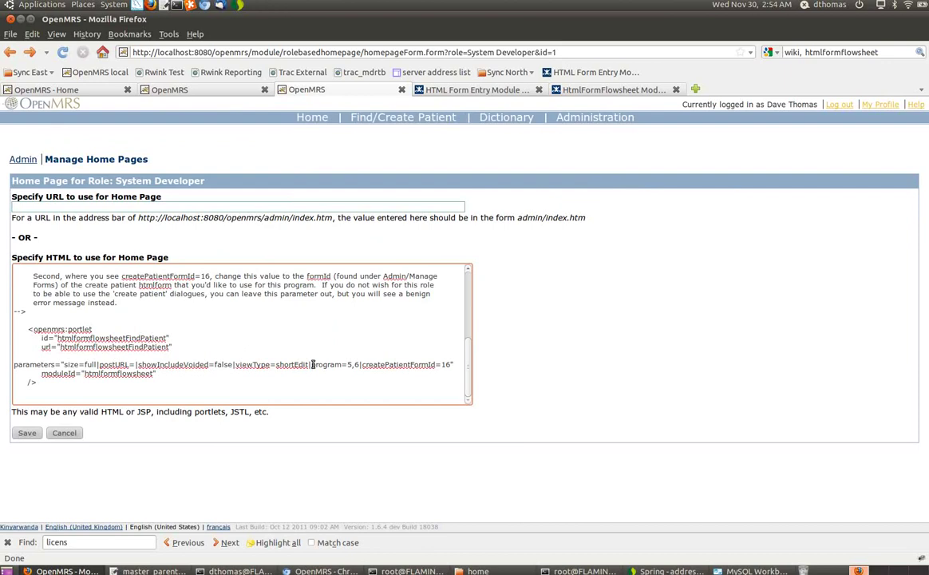
drag(312, 364, 359, 365)
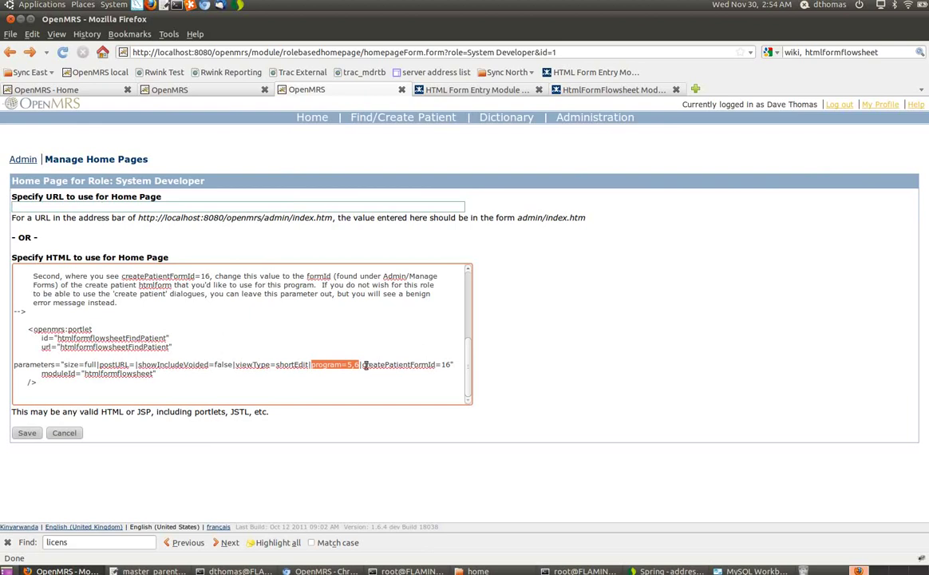
drag(362, 364, 450, 364)
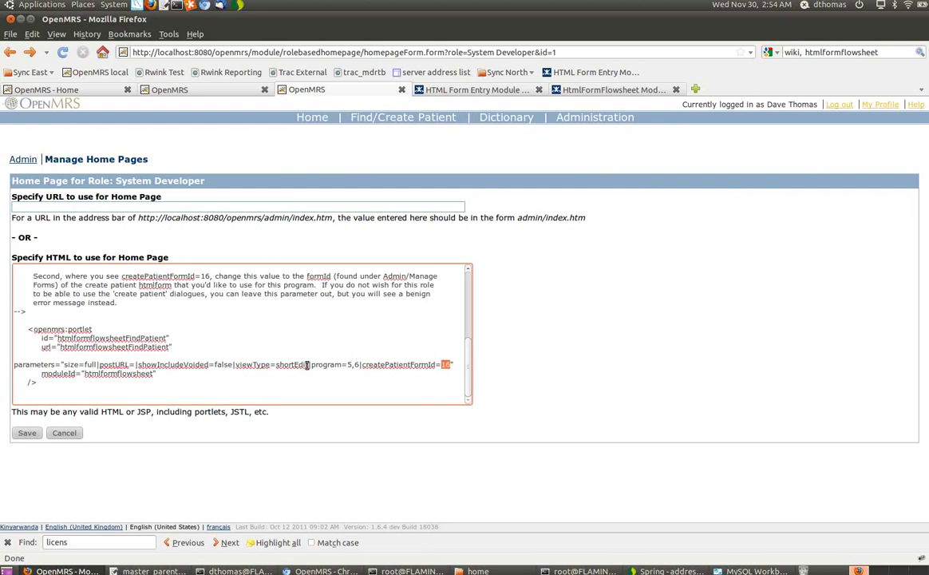
drag(309, 364, 67, 365)
click(313, 118)
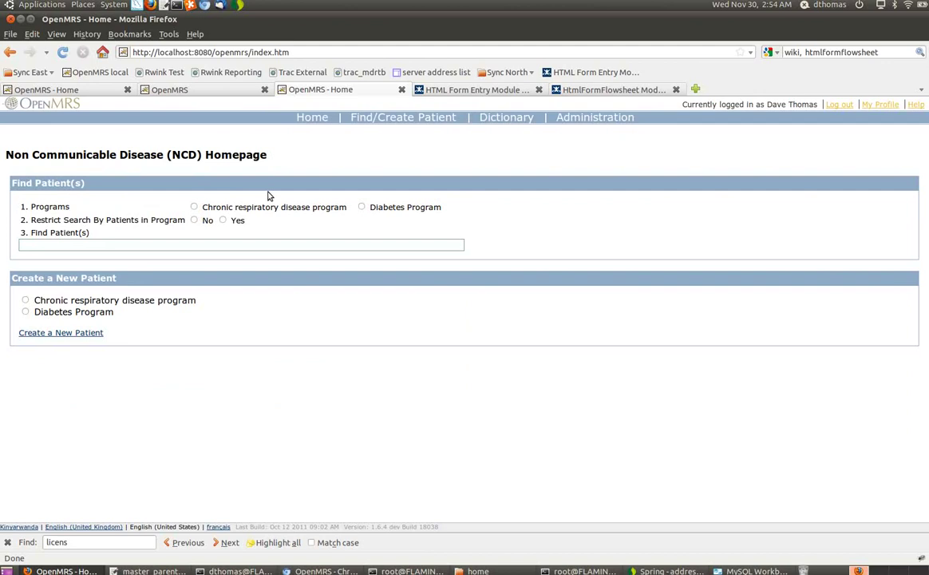
- Search 'test' within the Chronic respiratory disease program and open the second matching patient
click(313, 118)
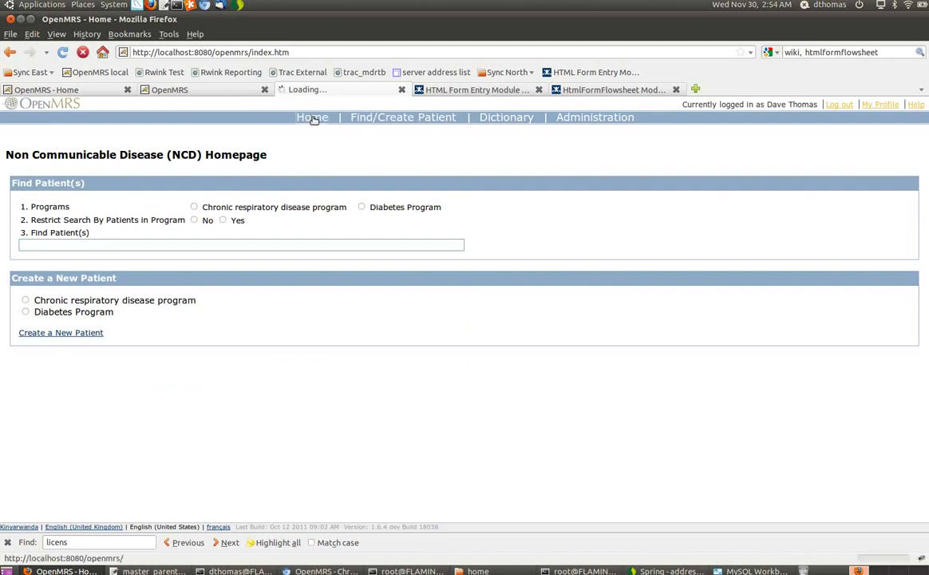
click(195, 208)
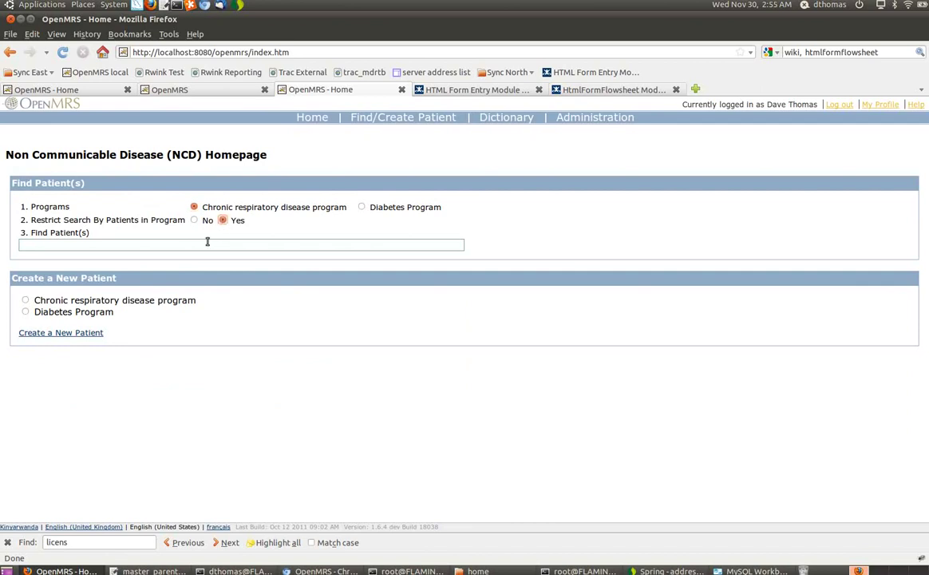
click(207, 243)
text(test)
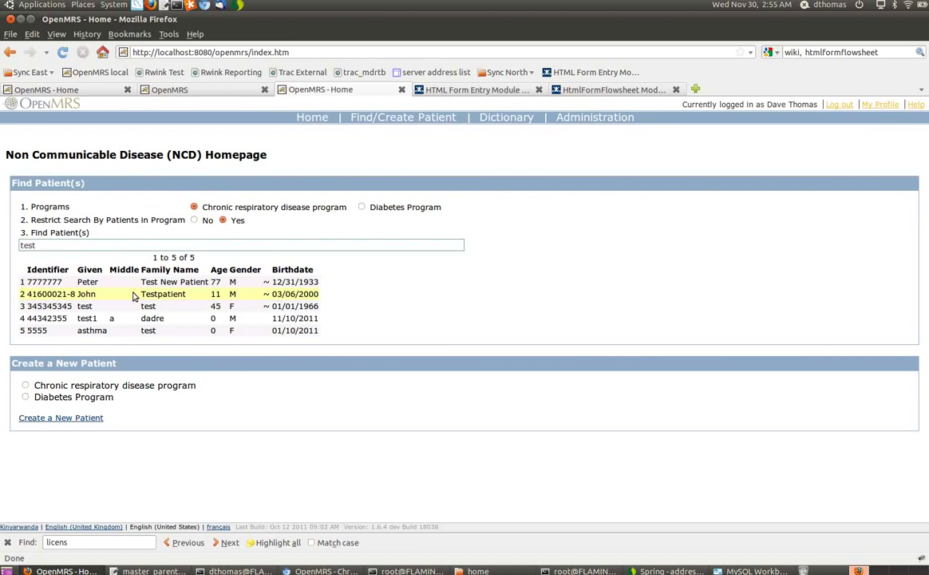
click(101, 295)
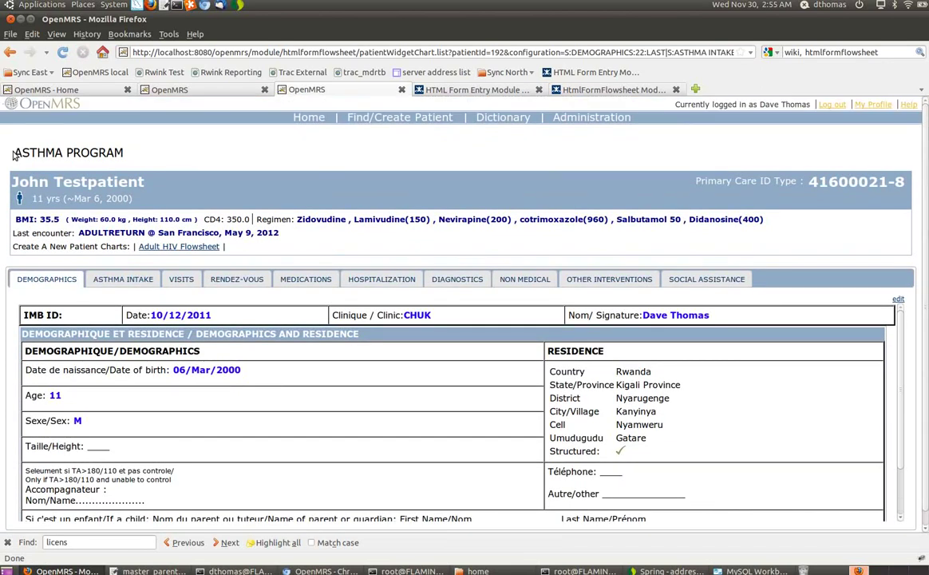
- Review the ASTHMA PROGRAM flowsheet, switching to ASTHMA INTAKE and back to DEMOGRAPHICS
drag(10, 145, 137, 151)
click(144, 154)
click(125, 278)
click(50, 278)
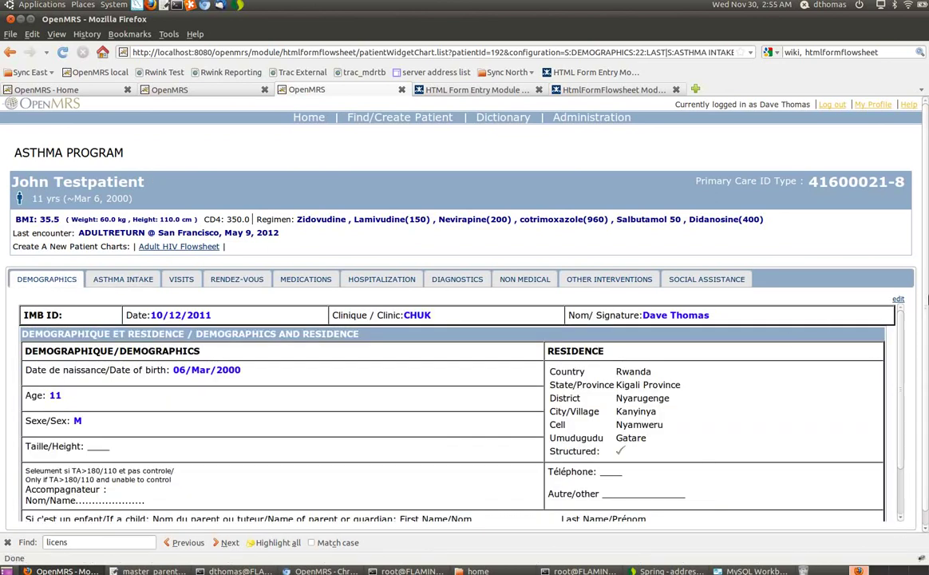
drag(926, 299, 928, 380)
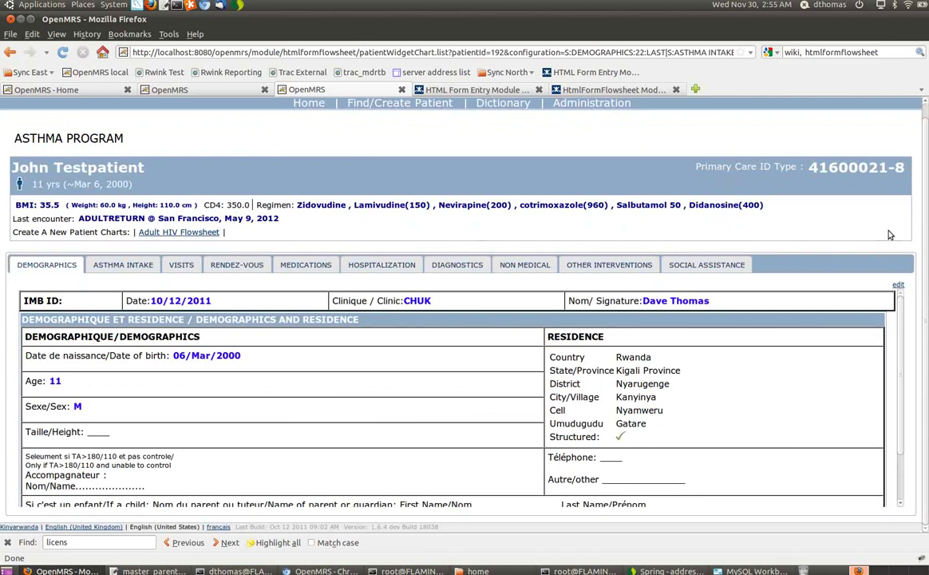
click(900, 286)
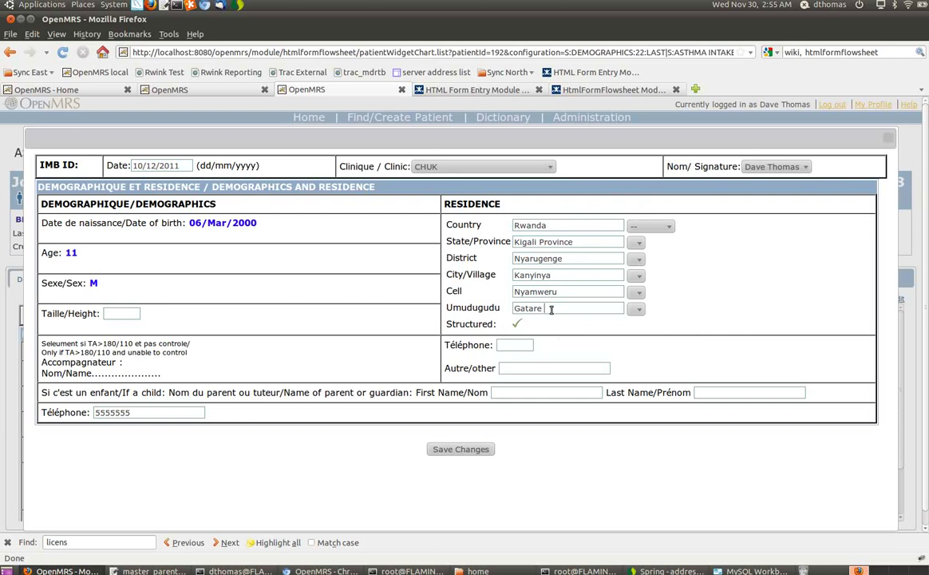
drag(551, 308, 461, 305)
click(885, 141)
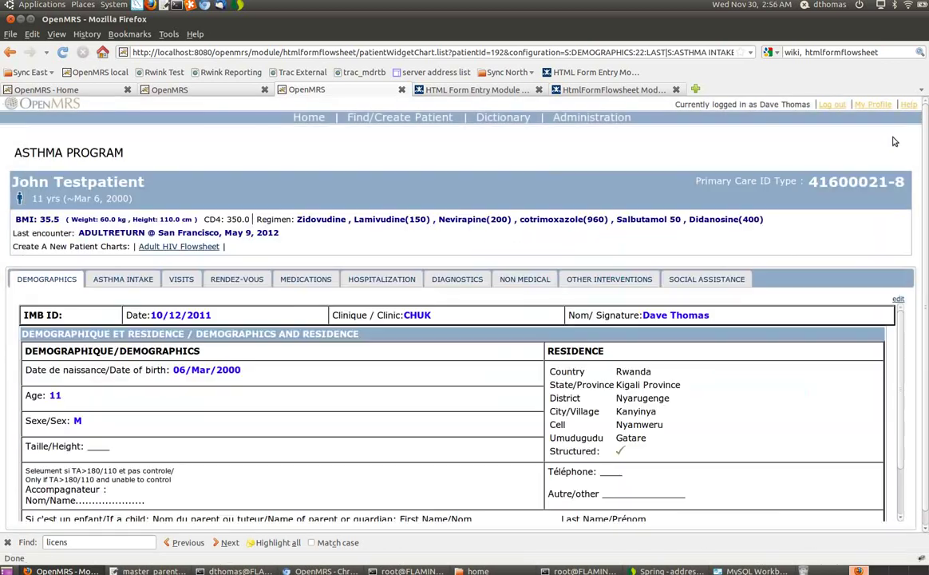
- Show the ASTHMA INTAKE form and scroll through its entries
click(142, 280)
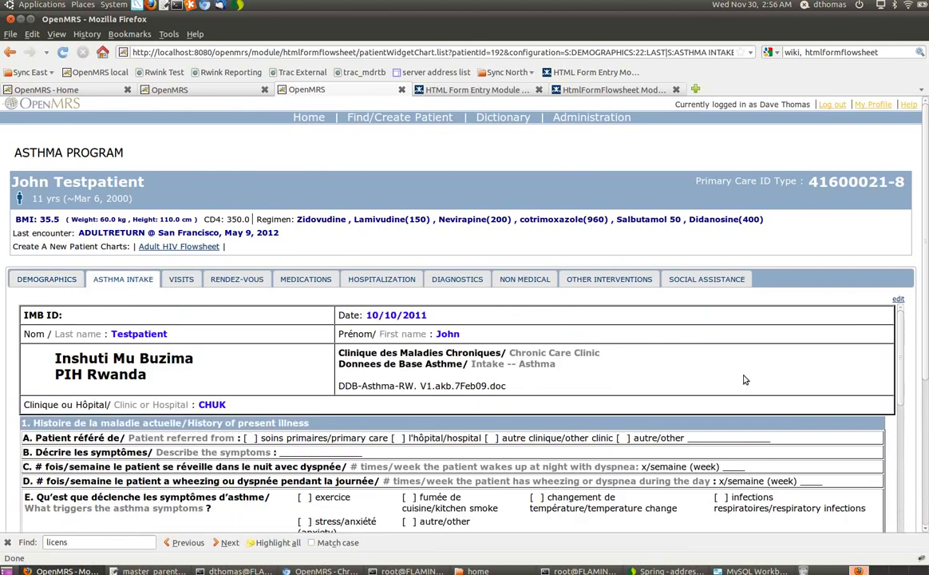
scroll(927, 311, down, 4)
scroll(927, 311, up, 1)
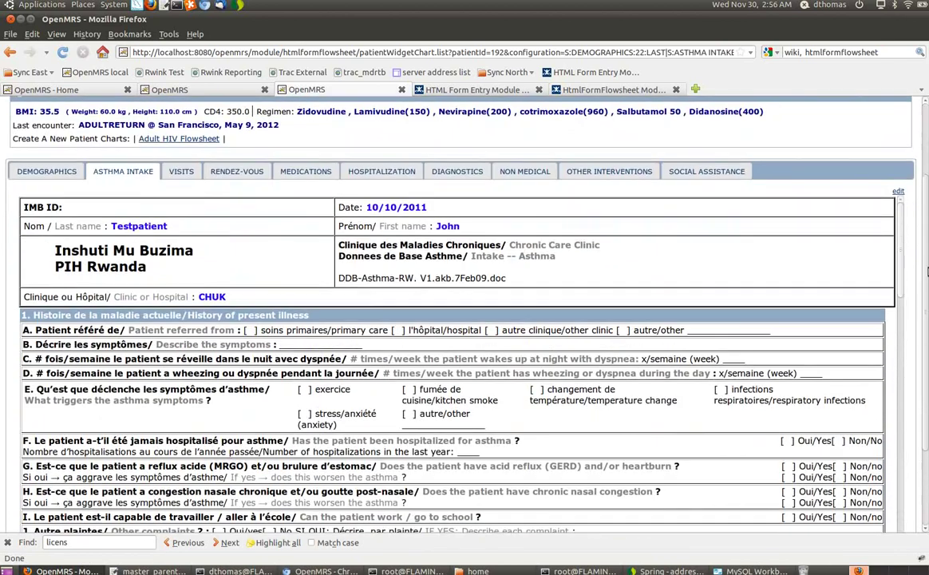
scroll(927, 307, down, 1)
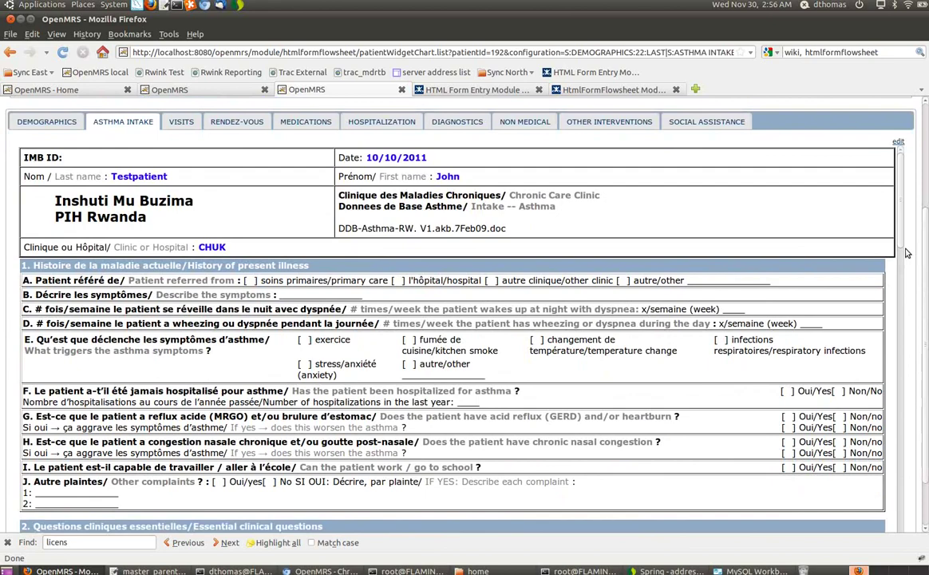
drag(903, 240, 922, 164)
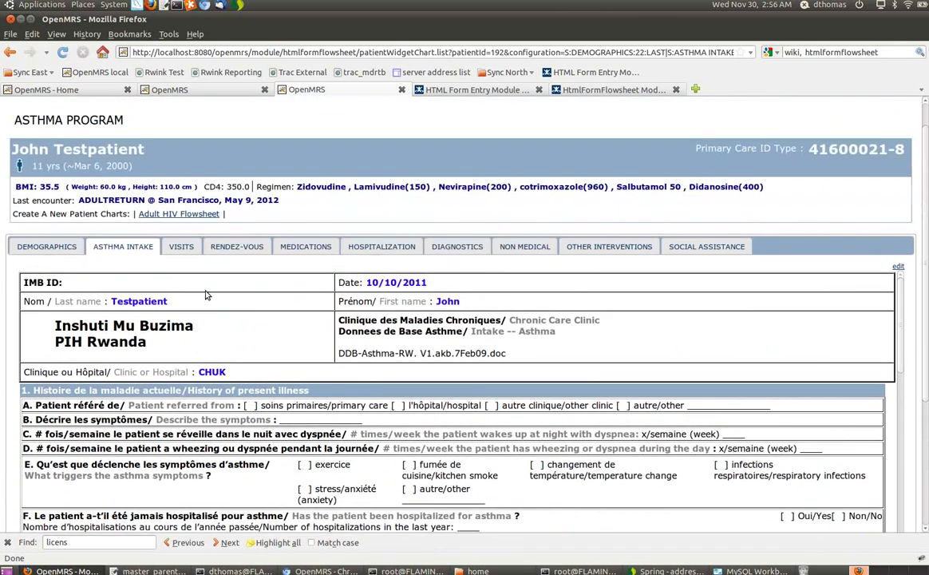
- Review the asthma intake form in its editor without saving, then show the VISITS table
click(898, 266)
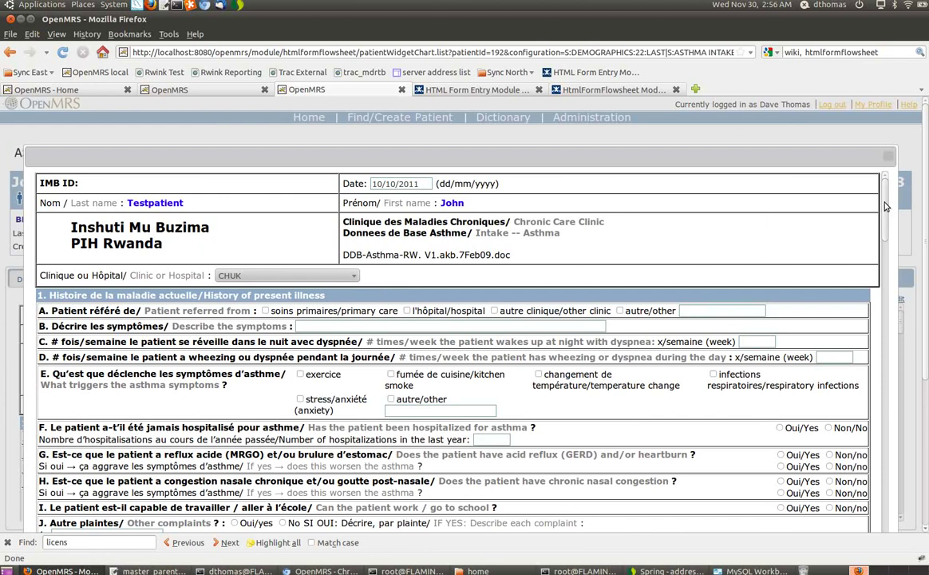
scroll(884, 295, down, 10)
drag(884, 296, 882, 514)
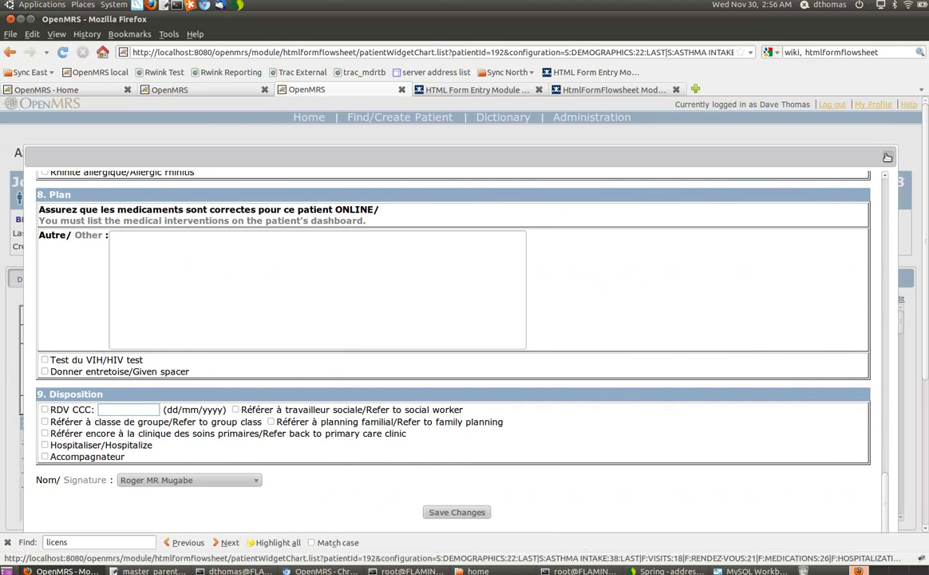
click(805, 144)
click(184, 280)
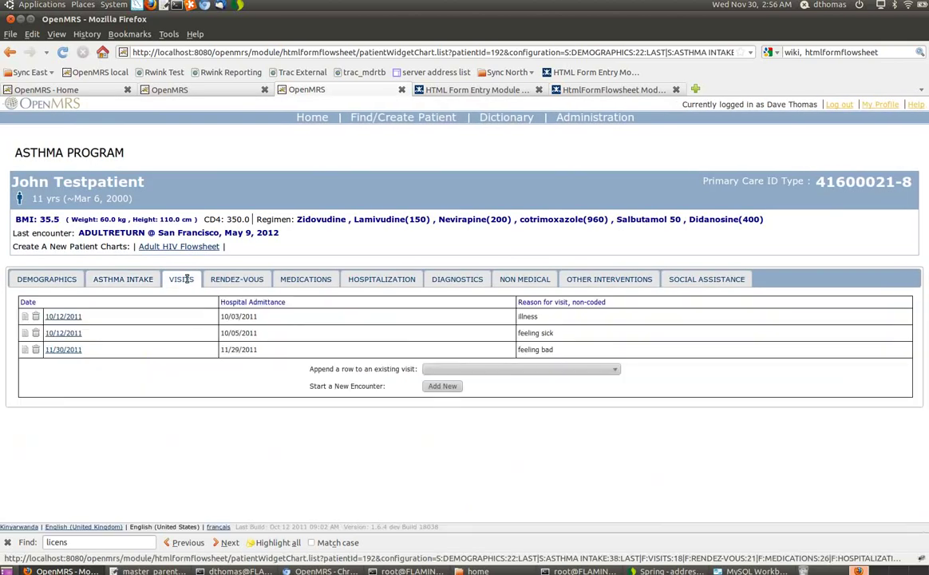
- Browse the RENDEZ-VOUS and MEDICATIONS tables, ending on the HOSPITALIZATION table
click(245, 280)
click(182, 279)
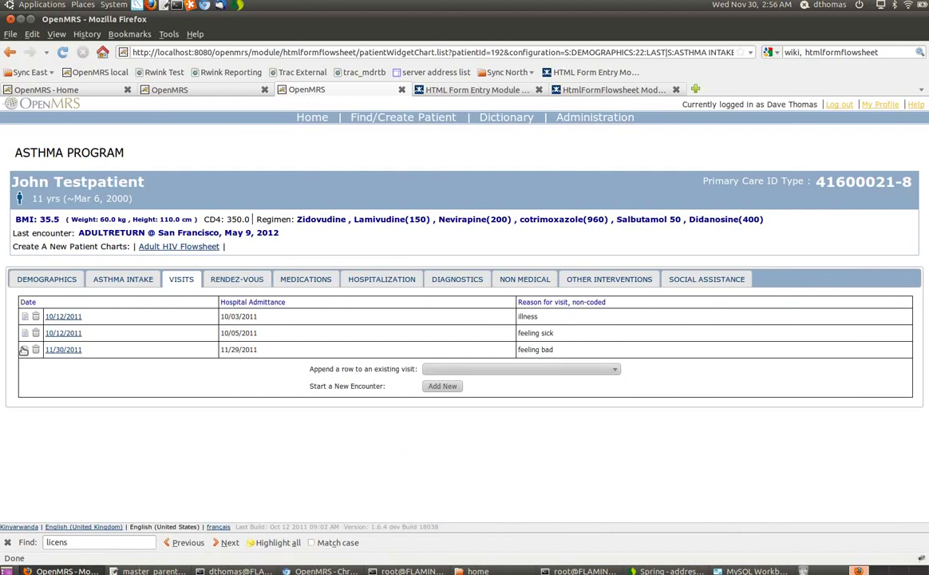
click(247, 276)
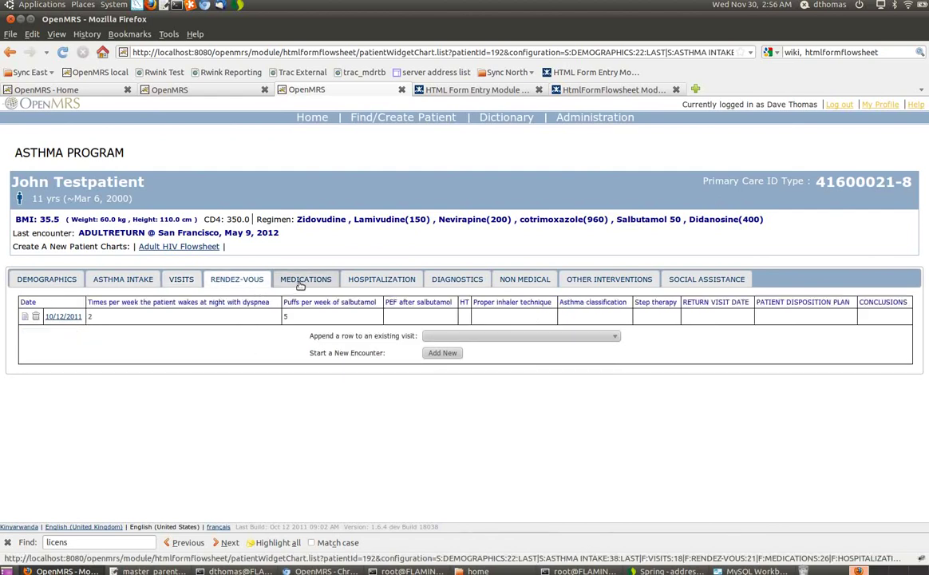
click(303, 279)
click(377, 279)
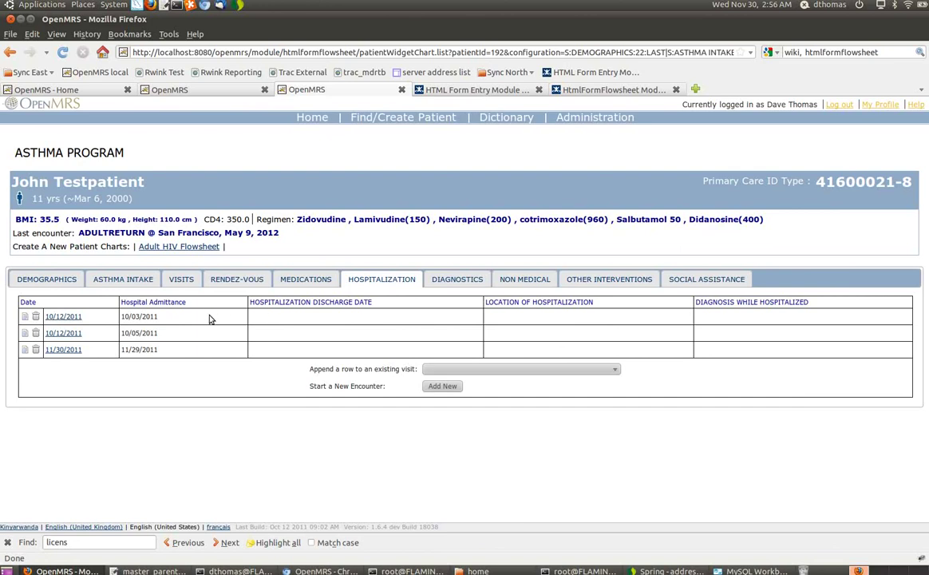
- Highlight the hospitalization column headers and open the 10/12/2011 entry for editing
drag(128, 303, 223, 303)
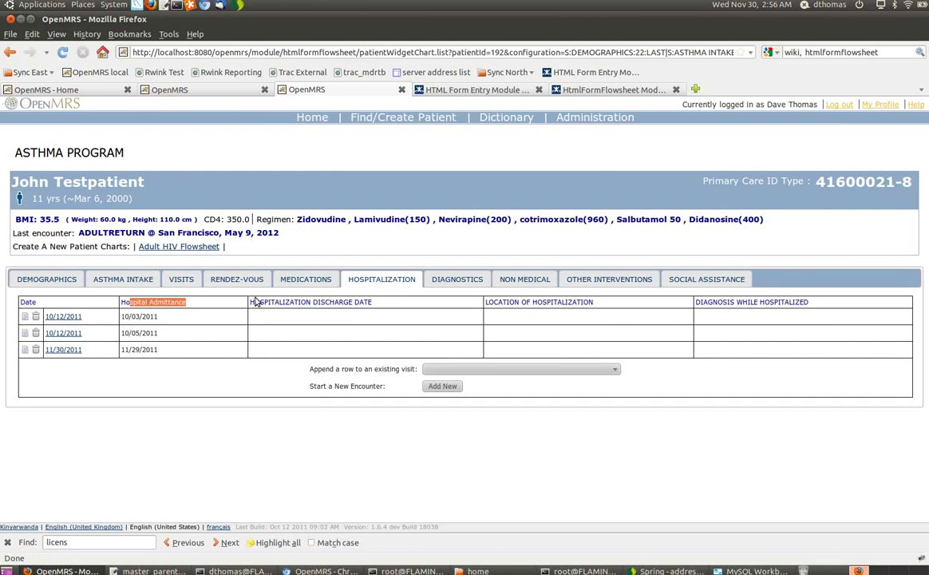
drag(257, 302, 356, 302)
drag(503, 302, 651, 307)
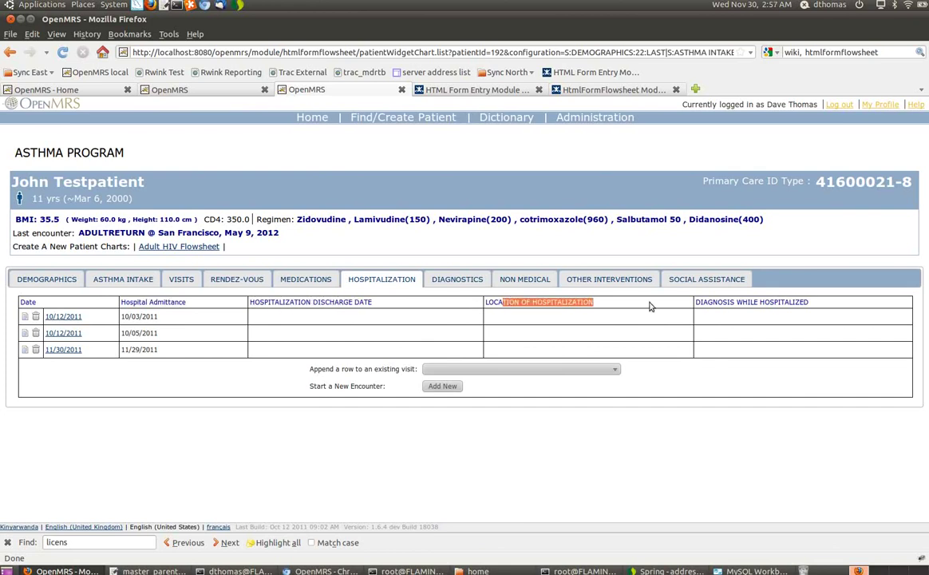
drag(734, 302, 797, 302)
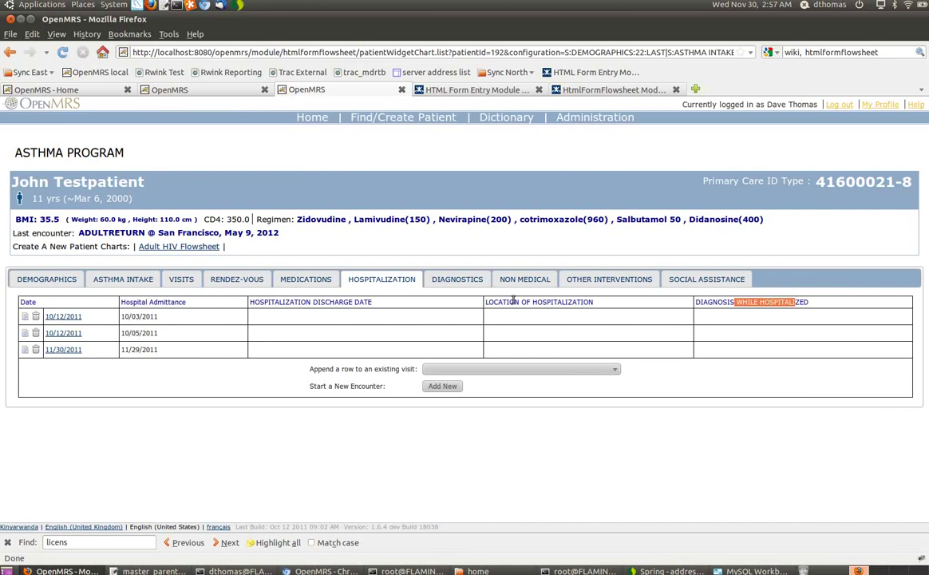
click(26, 317)
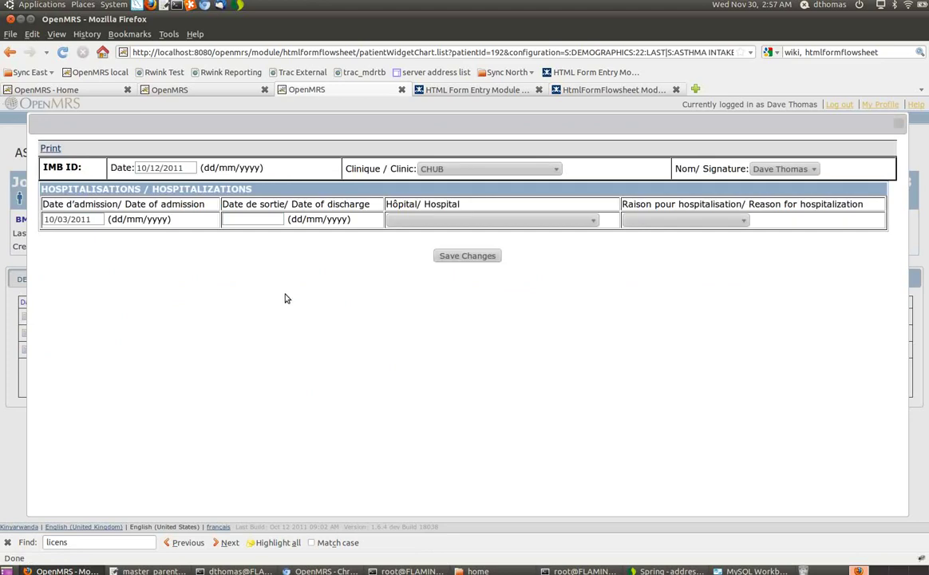
- Set the 10/03/2011 hospitalization's hospital to GAHINI HOSPITAL and save the encounter
drag(69, 203, 810, 228)
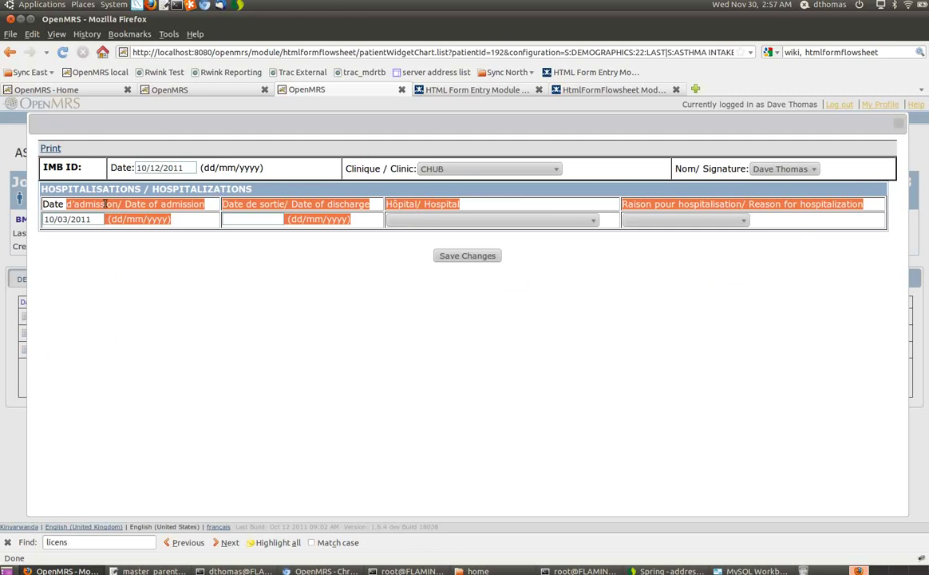
click(793, 203)
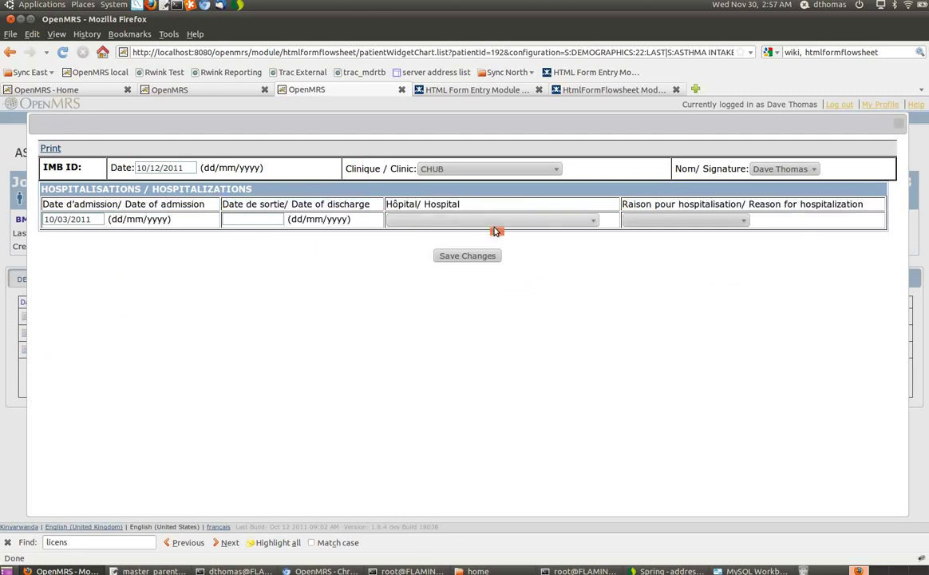
click(451, 219)
click(482, 271)
click(466, 259)
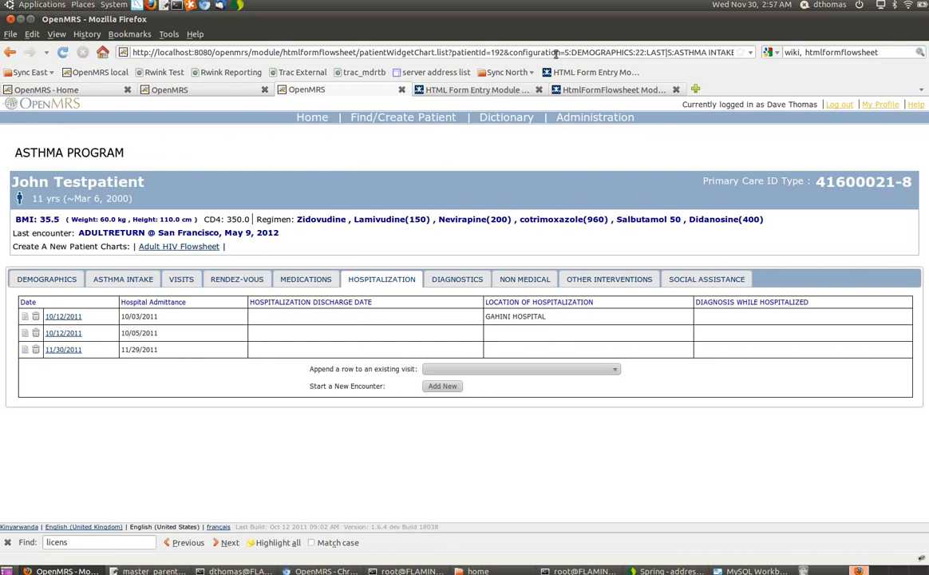
drag(566, 52, 639, 49)
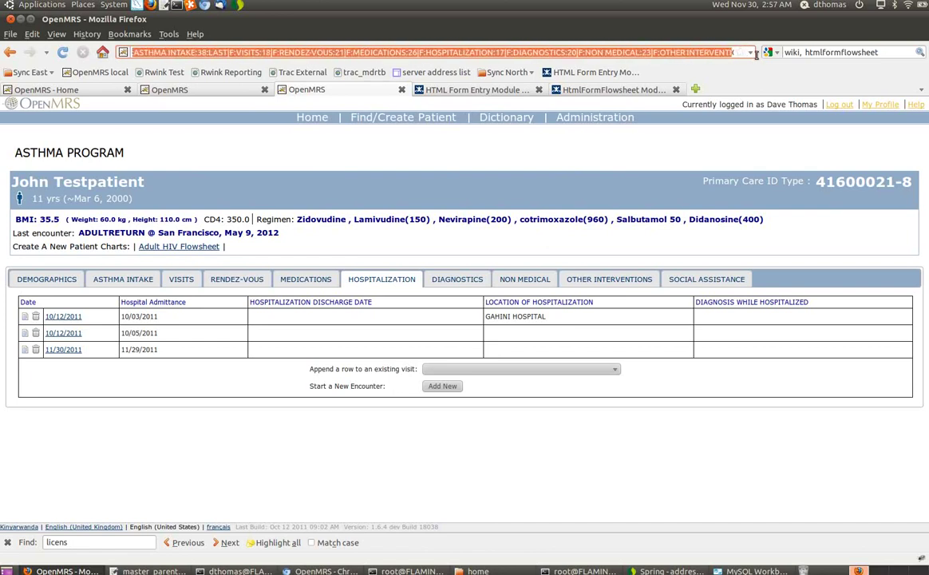
click(635, 50)
triple_click(570, 50)
click(323, 48)
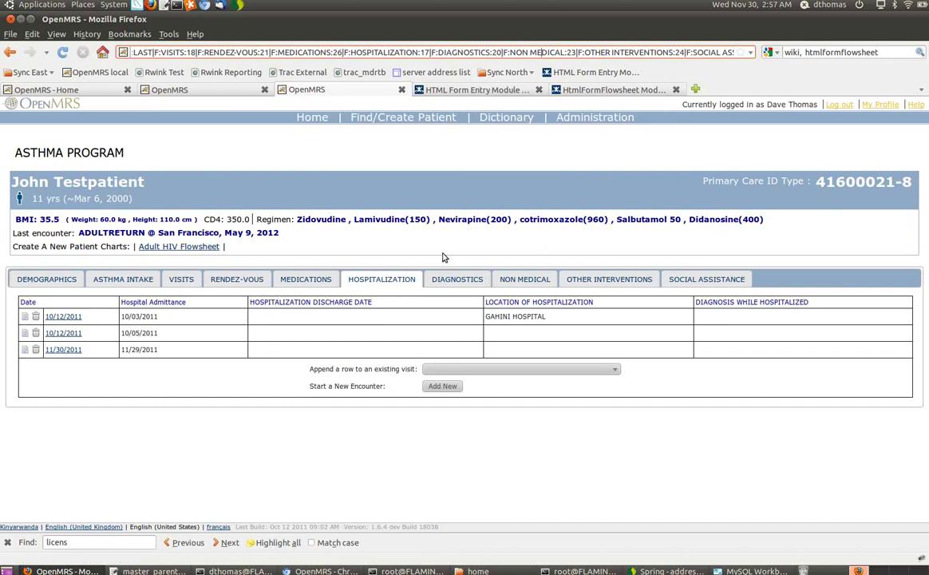
drag(304, 50, 473, 50)
click(511, 49)
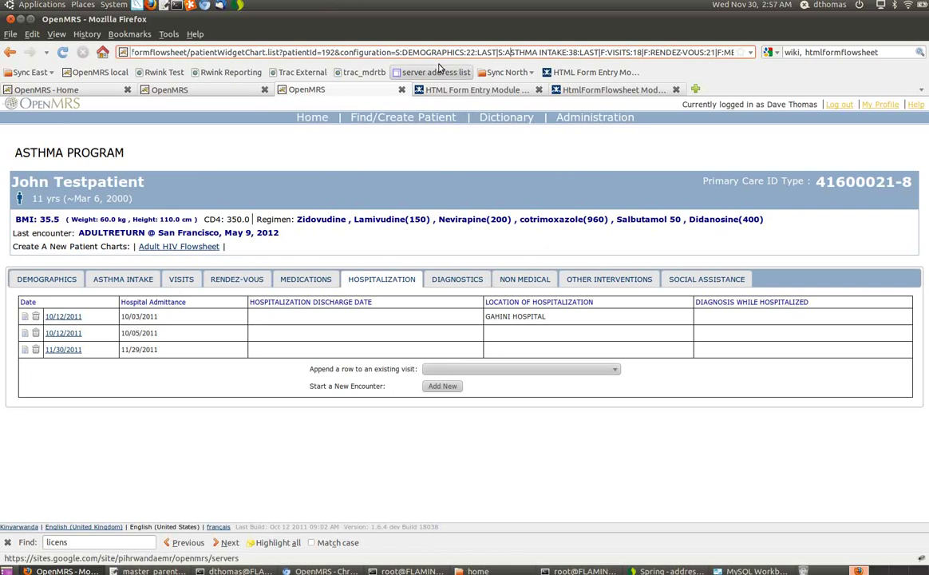
drag(395, 52, 496, 52)
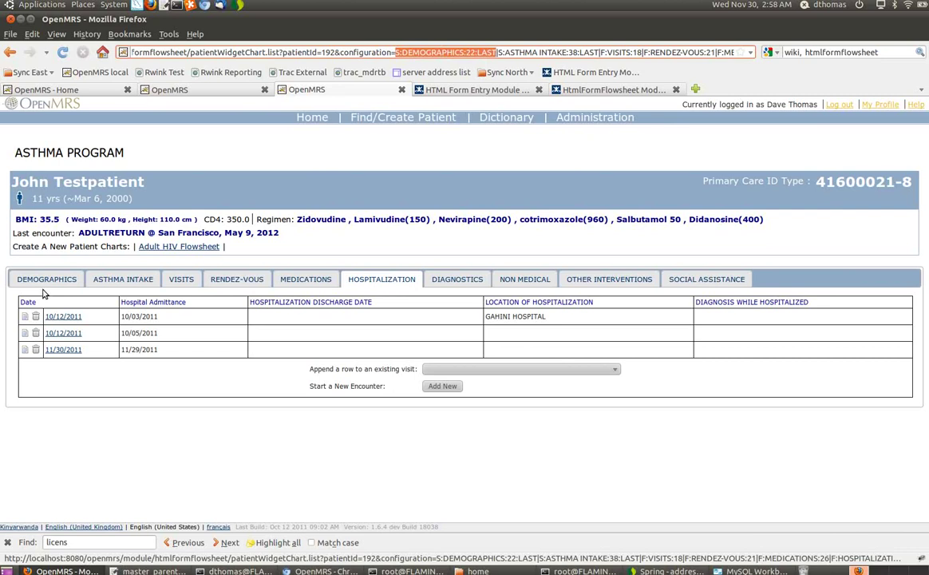
click(501, 52)
drag(501, 52, 599, 52)
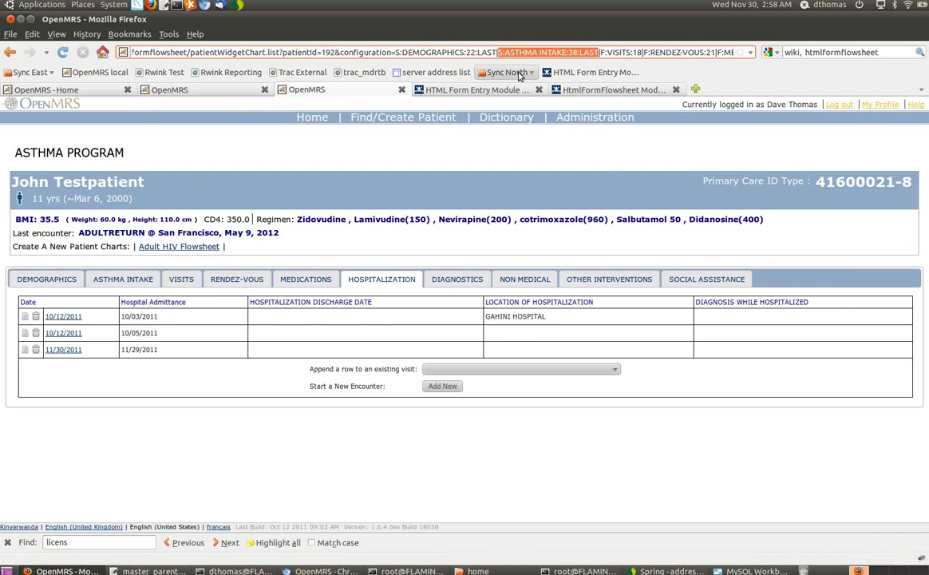
drag(600, 52, 715, 52)
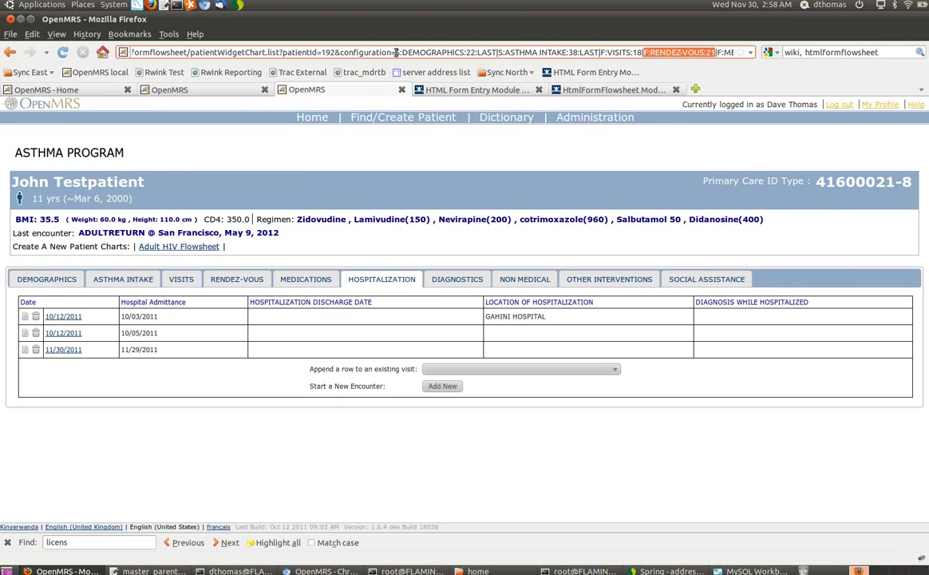
click(398, 52)
text(S:)
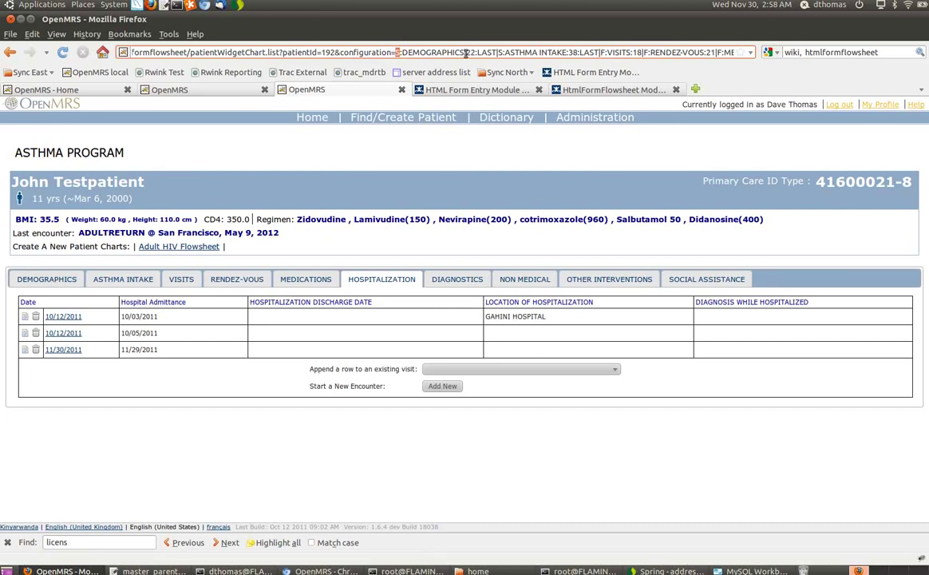
click(45, 281)
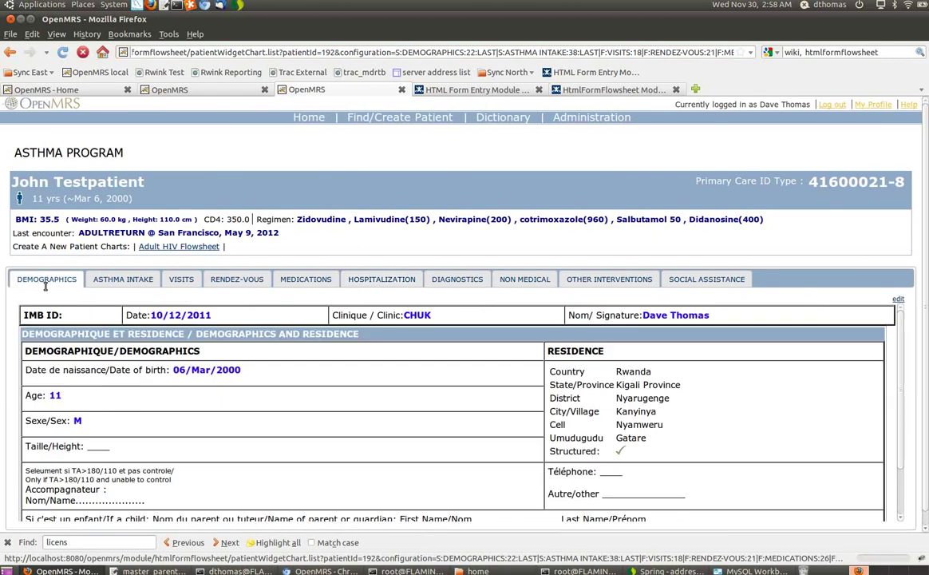
click(131, 282)
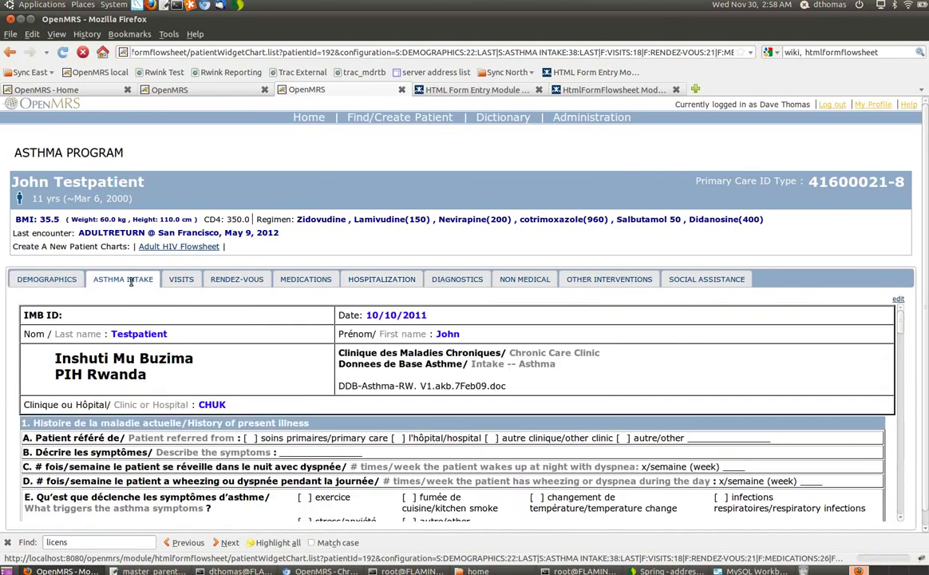
click(44, 282)
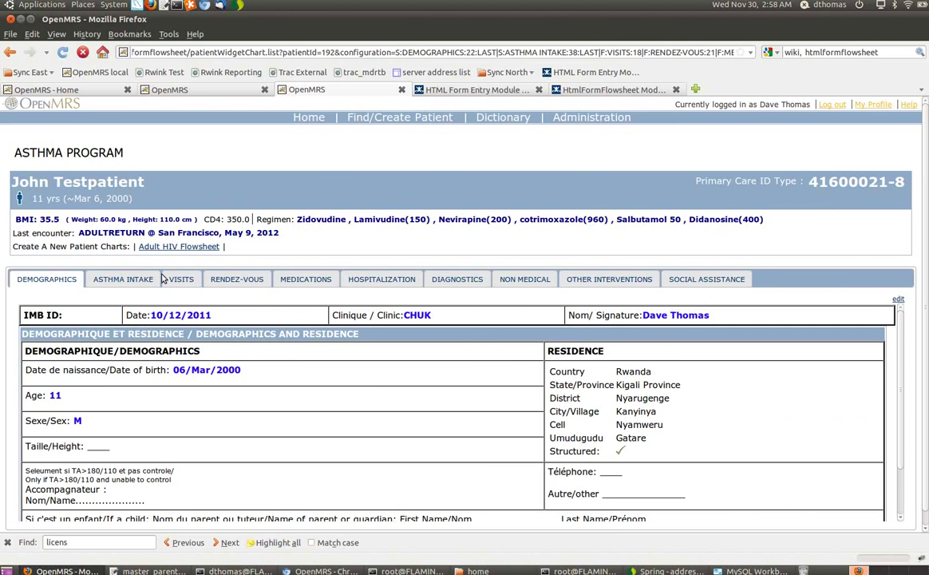
click(116, 281)
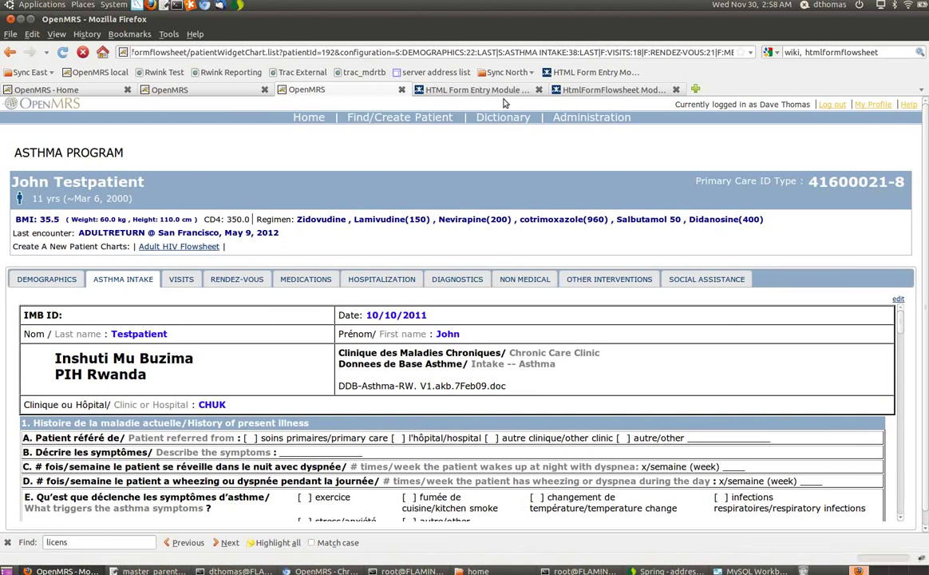
click(602, 52)
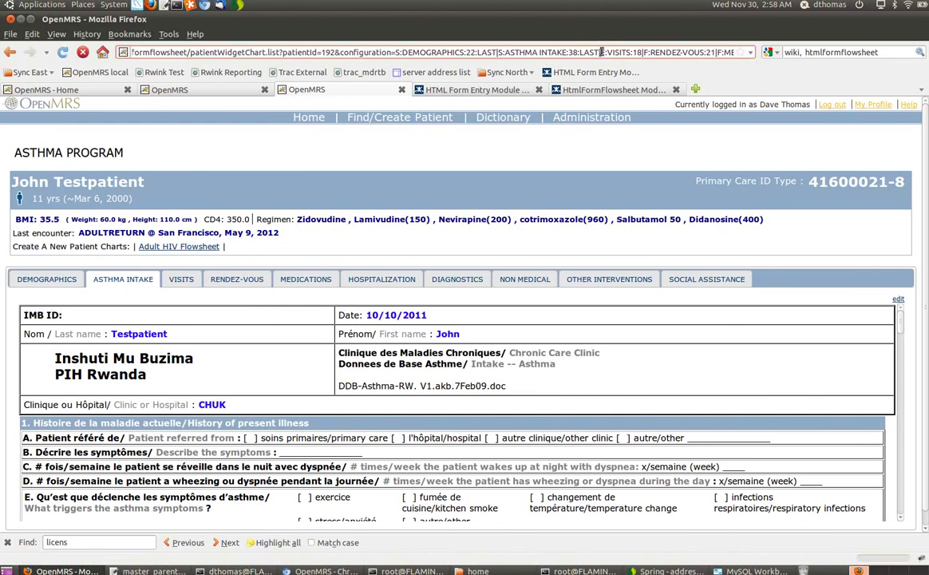
click(181, 278)
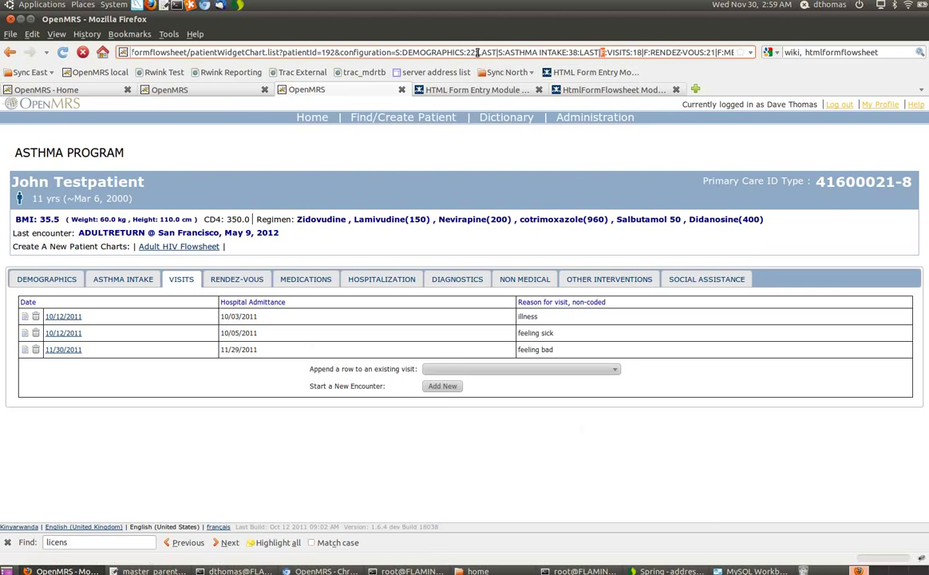
click(396, 52)
key(shift+Right)
text(S)
drag(395, 52, 494, 52)
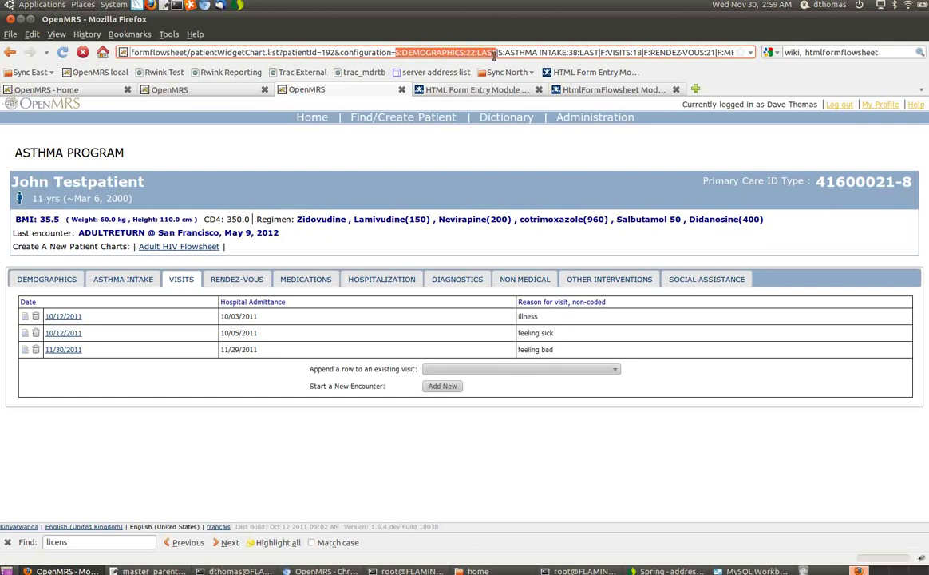
triple_click(494, 52)
click(484, 53)
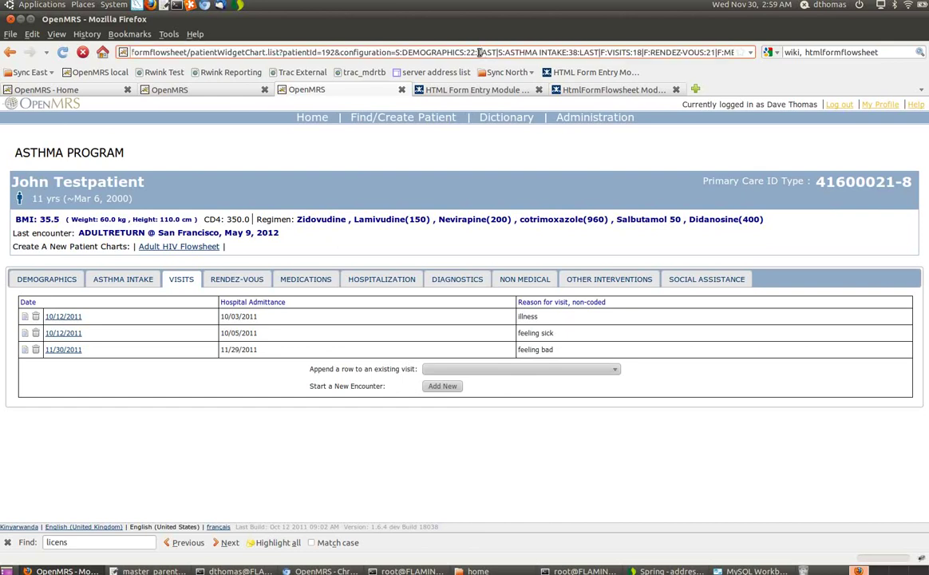
drag(479, 52, 499, 64)
click(66, 277)
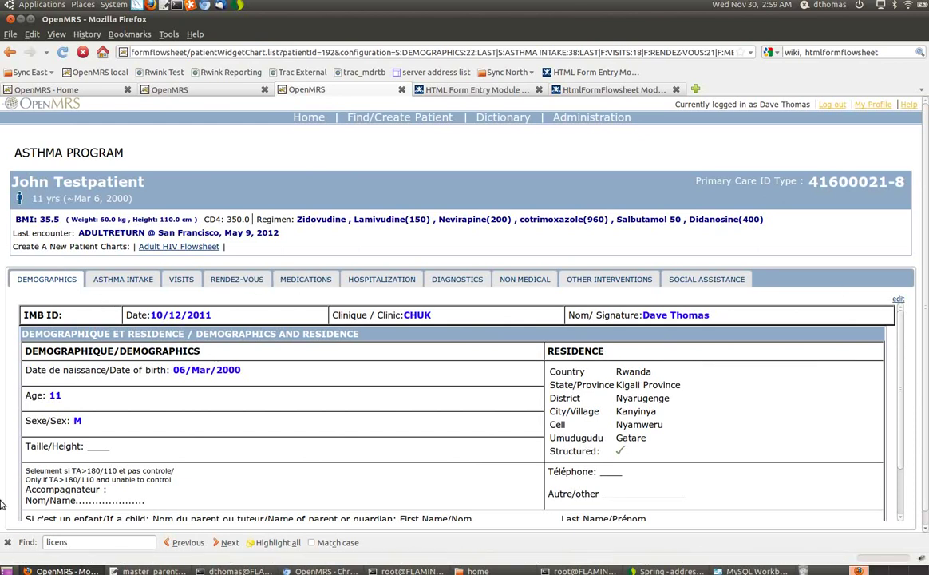
click(124, 281)
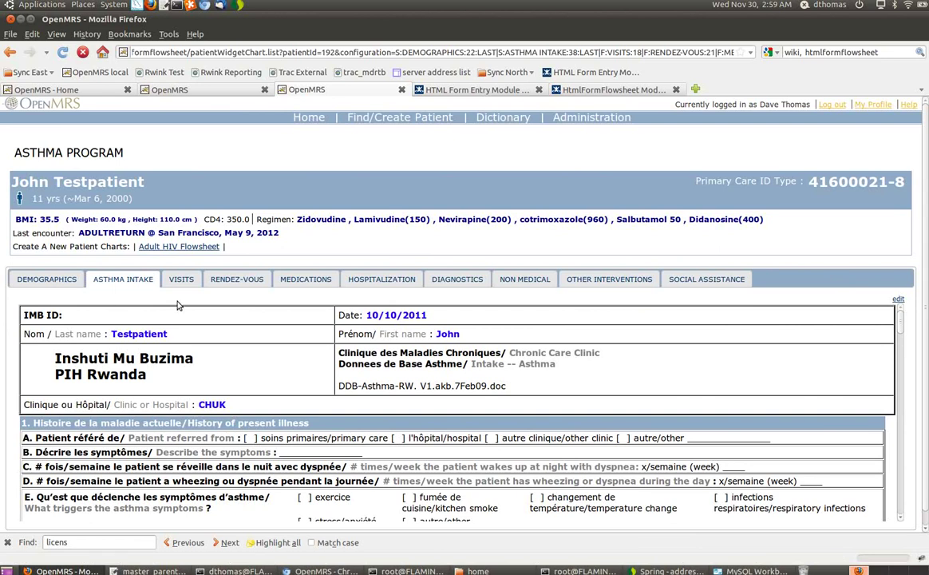
click(478, 52)
drag(480, 52, 495, 53)
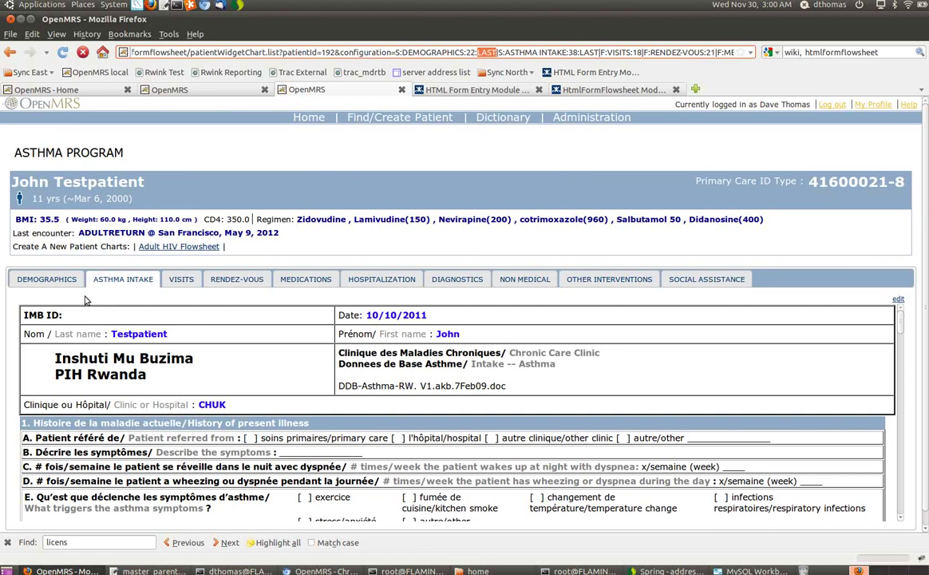
click(323, 280)
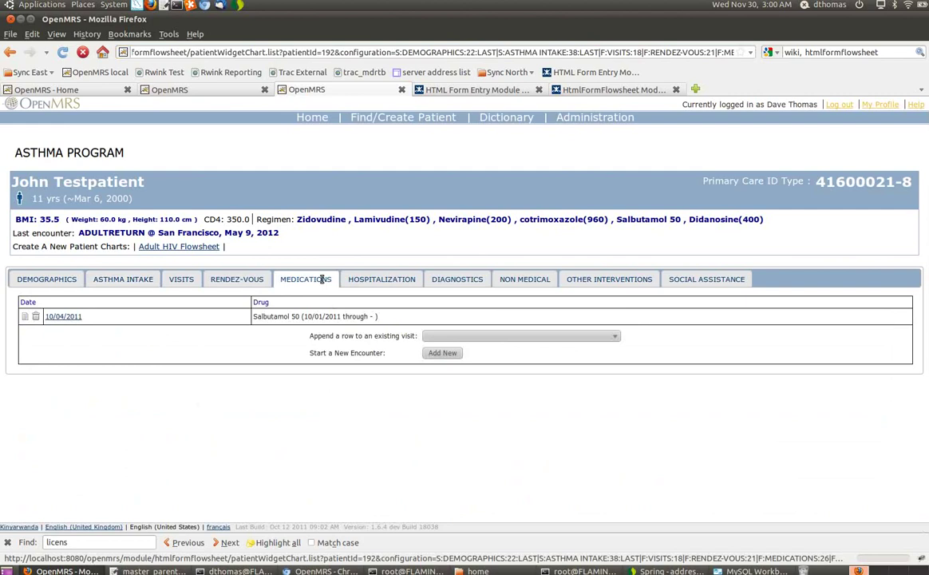
click(382, 280)
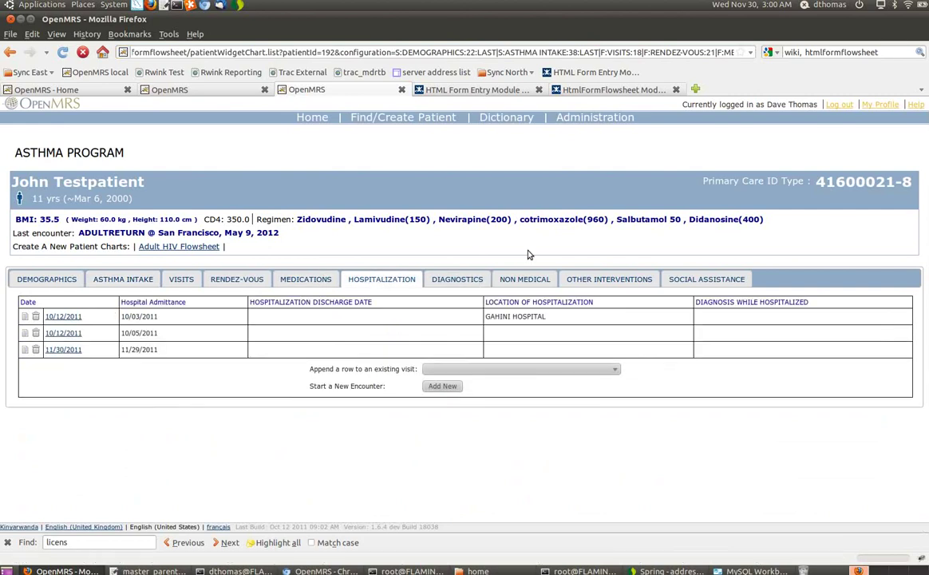
- Append |F:REGIMEN: after the Social Assistance definition in the flowsheet URL and reload
drag(707, 52, 615, 68)
click(601, 52)
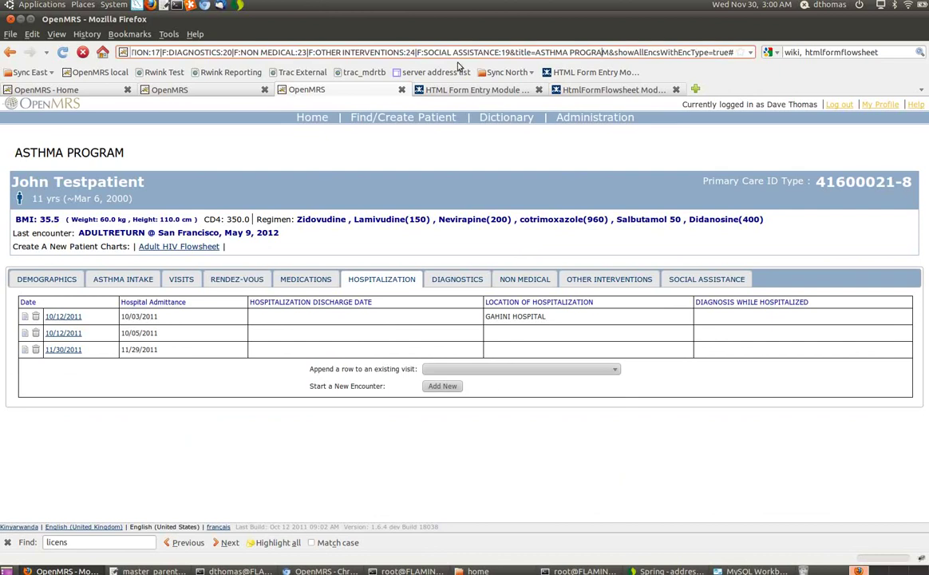
click(510, 51)
text(|)
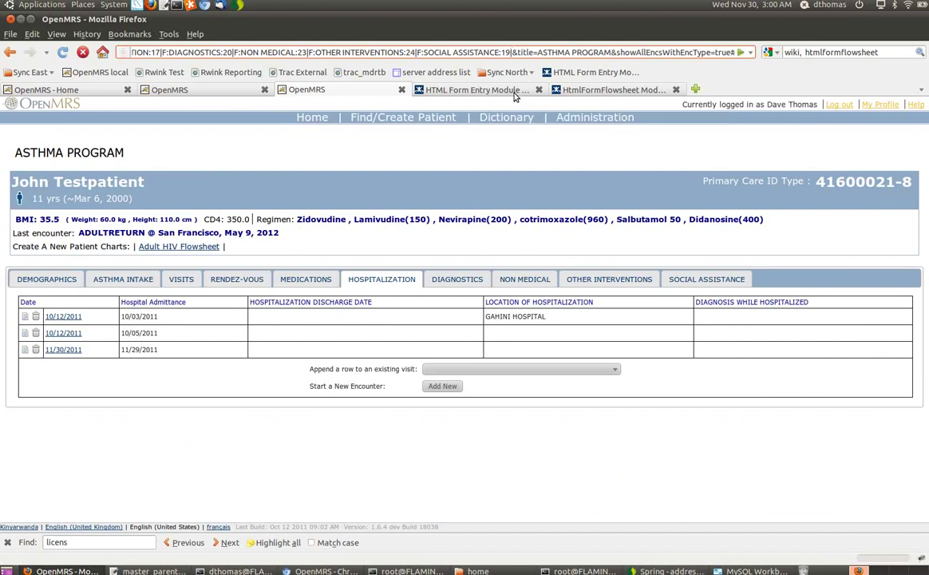
text(F)
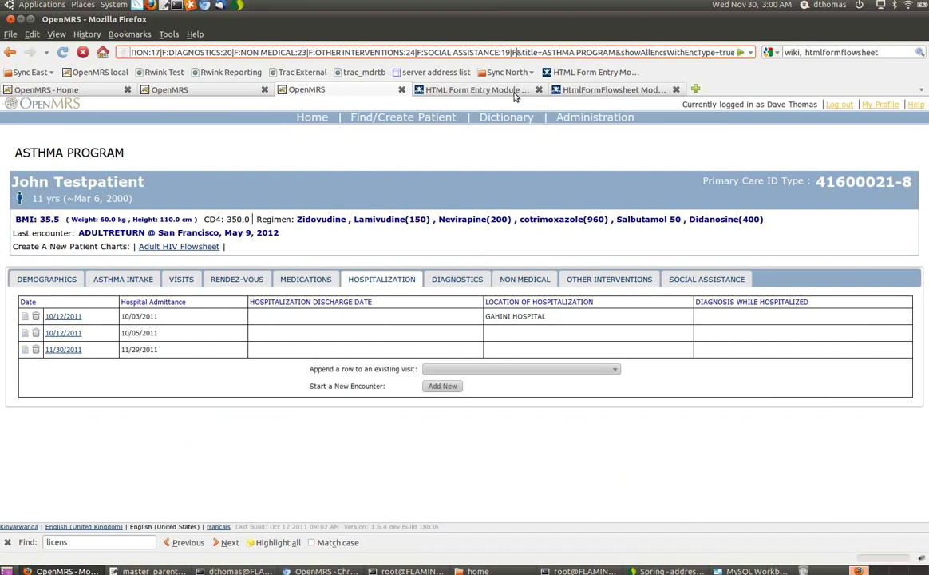
text(:REGIM)
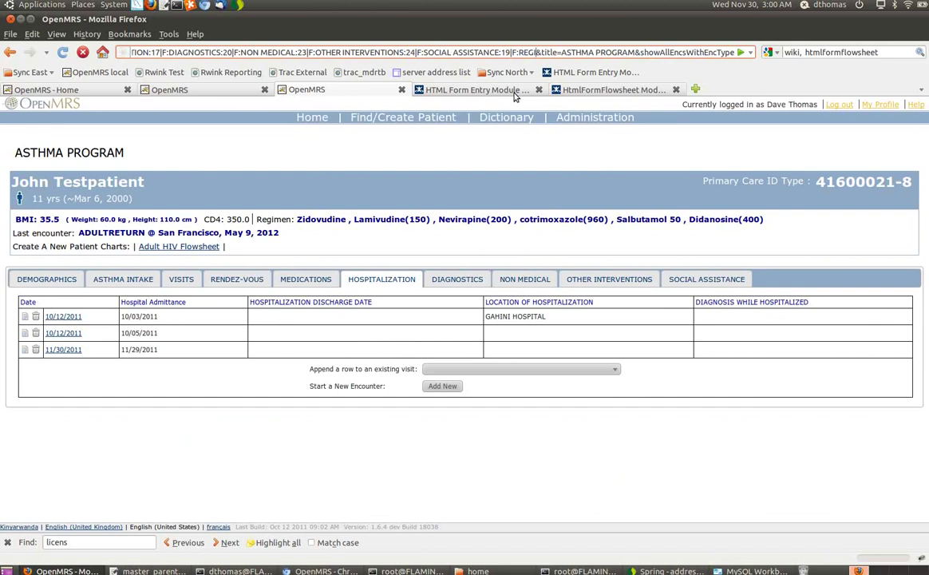
text(EN)
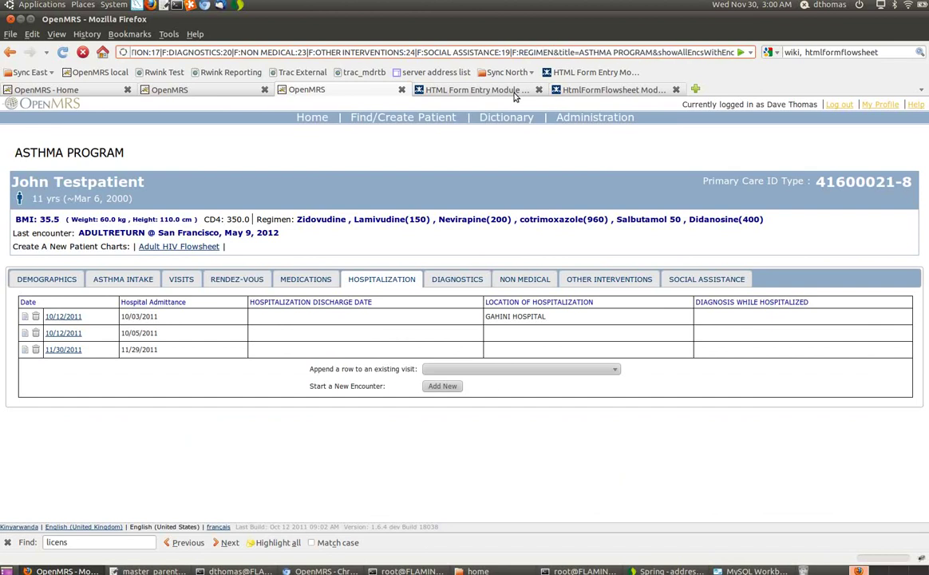
text(:)
key(Return)
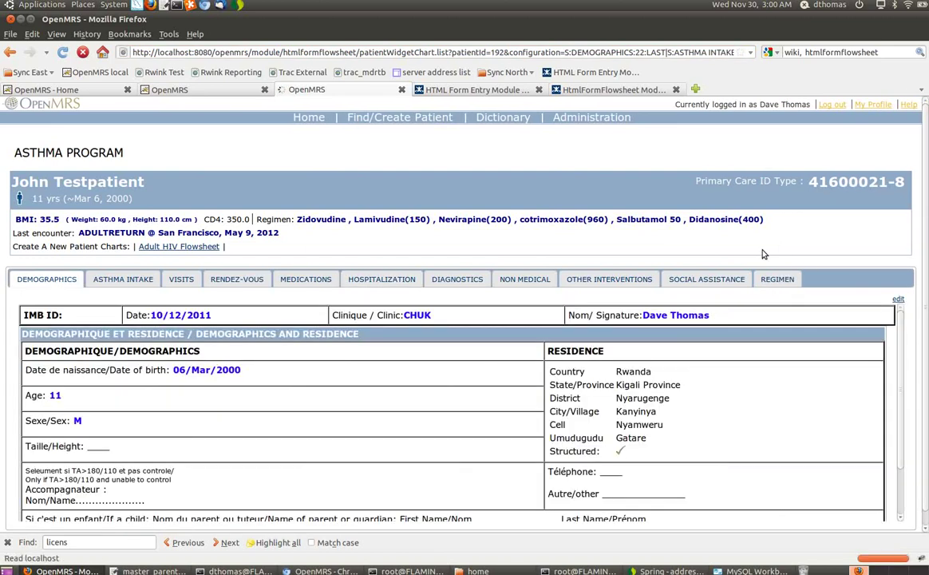
- Open the REGIMEN tab and inspect the Didanosine(400) order's drug list without saving
click(789, 279)
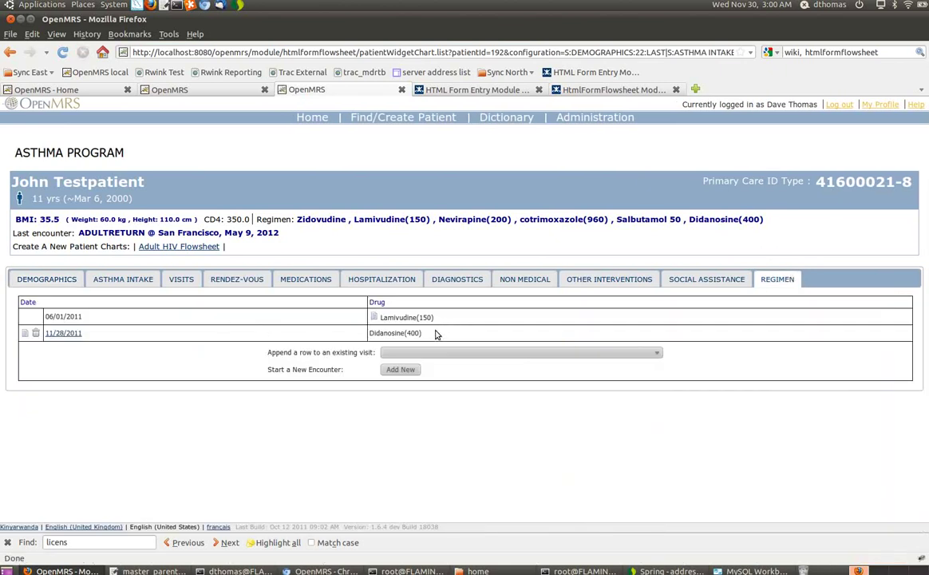
drag(436, 334, 53, 317)
click(174, 316)
click(25, 334)
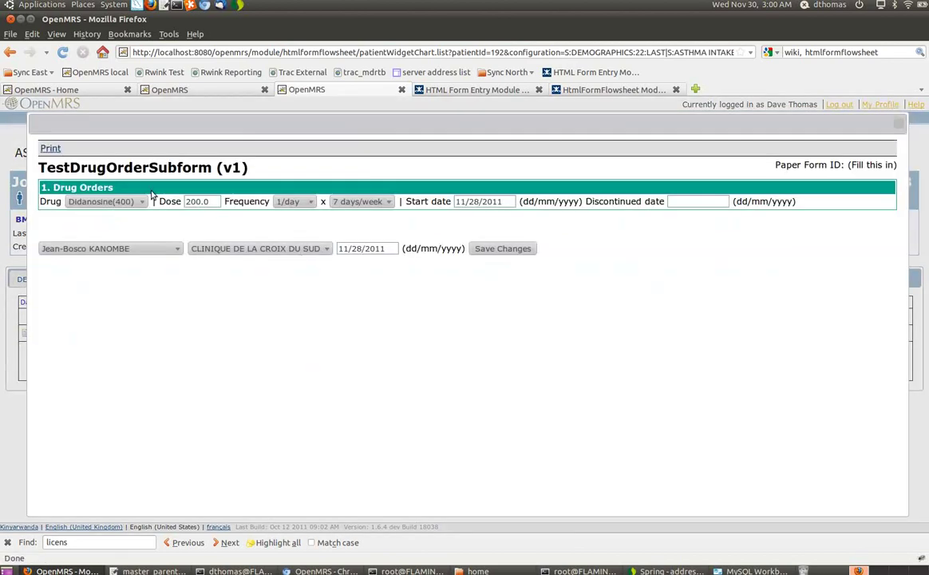
click(140, 204)
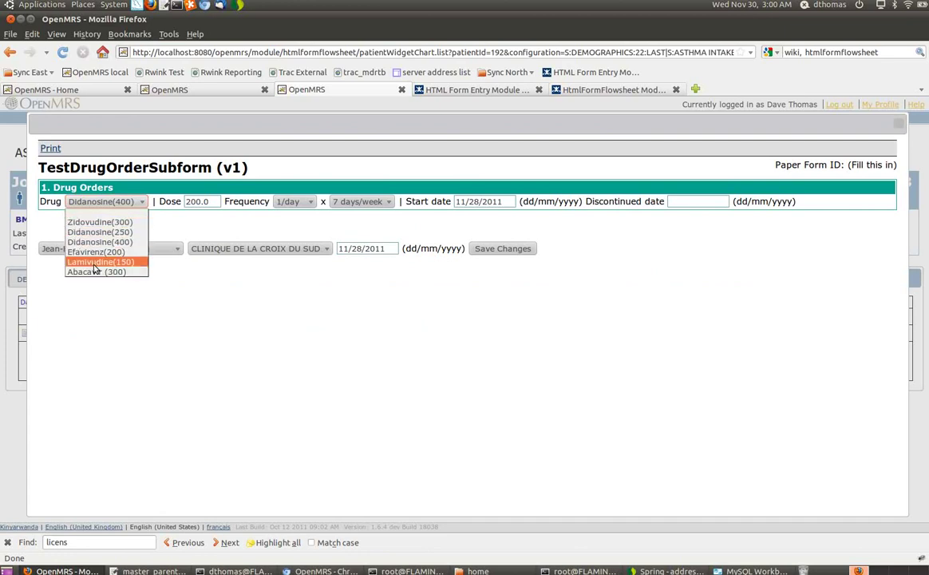
click(899, 126)
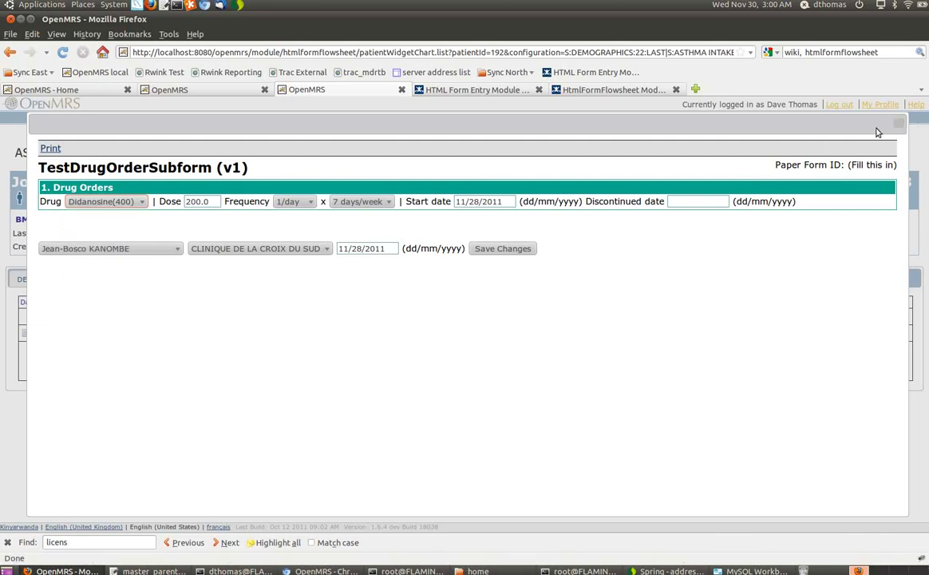
click(902, 126)
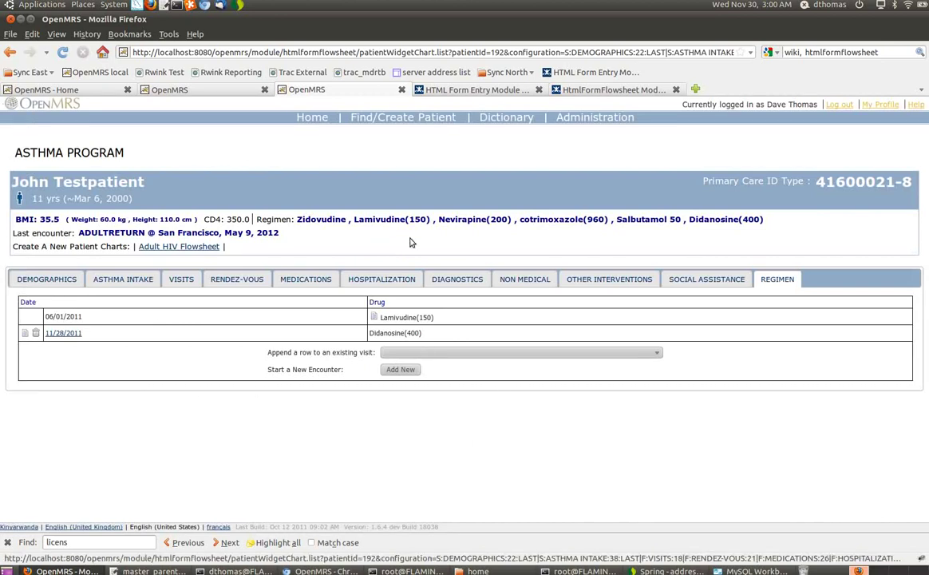
drag(642, 49, 773, 53)
click(649, 50)
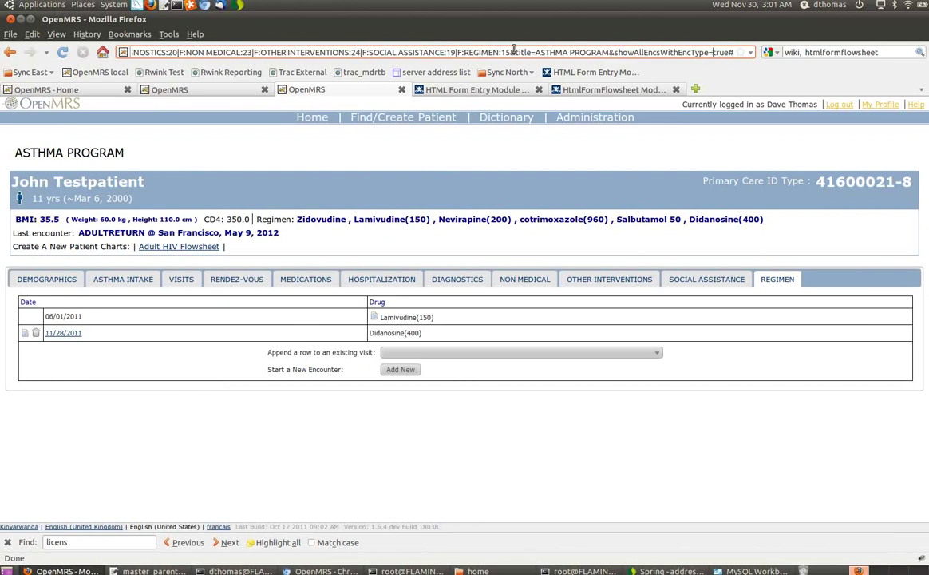
drag(511, 52, 607, 54)
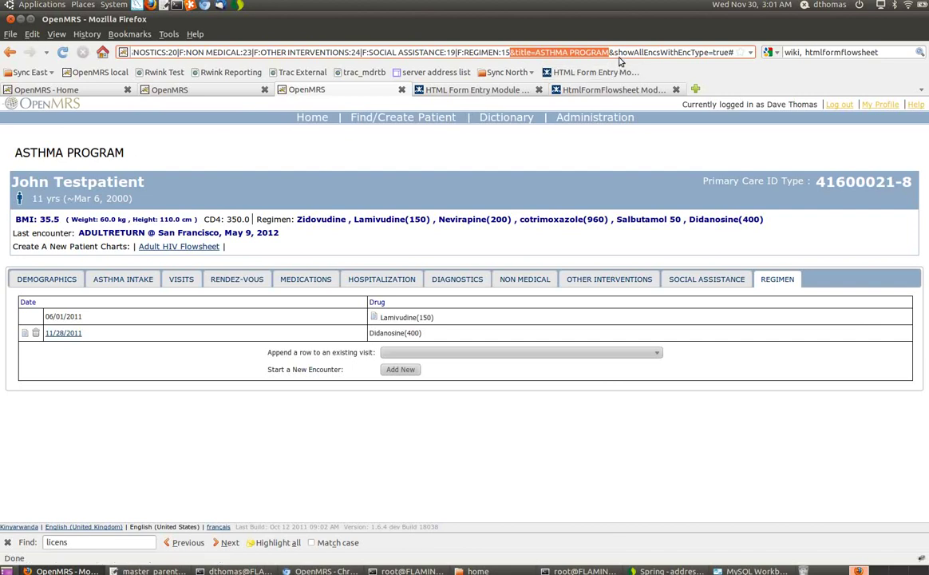
drag(615, 52, 621, 140)
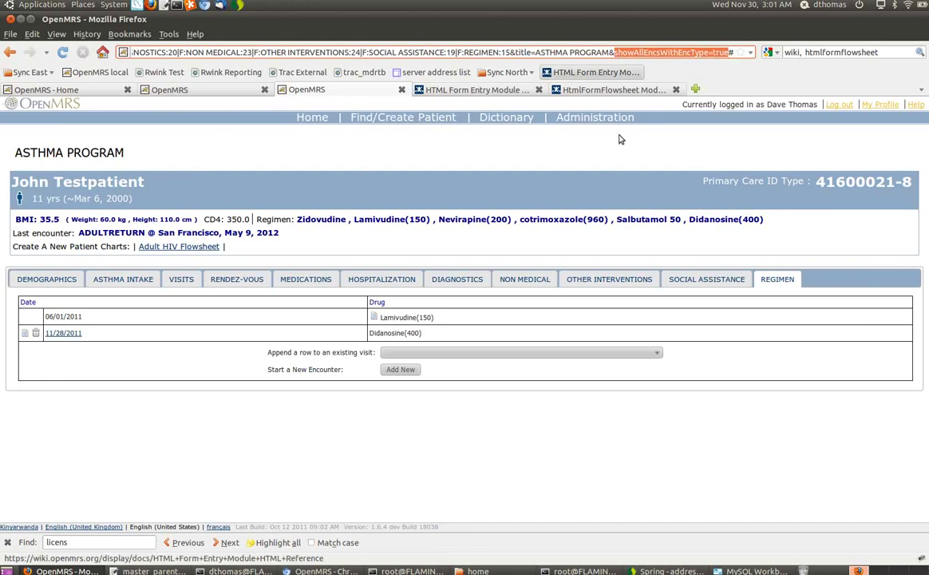
drag(264, 355, 338, 354)
click(336, 357)
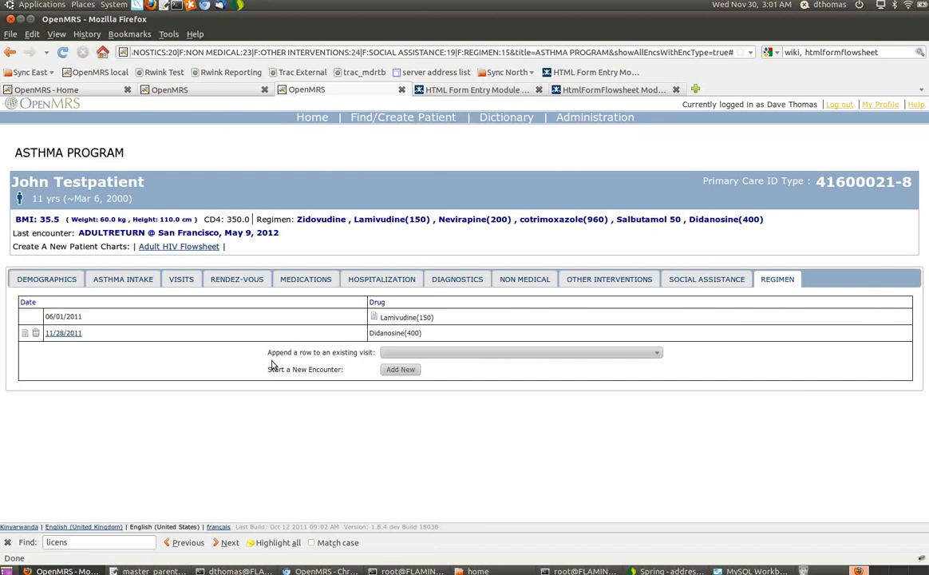
- Browse the RENDEZ-VOUS, MEDICATIONS, HOSPITALIZATION, DIAGNOSTICS, NON MEDICAL and OTHER INTERVENTIONS tables
click(236, 283)
click(331, 278)
click(388, 279)
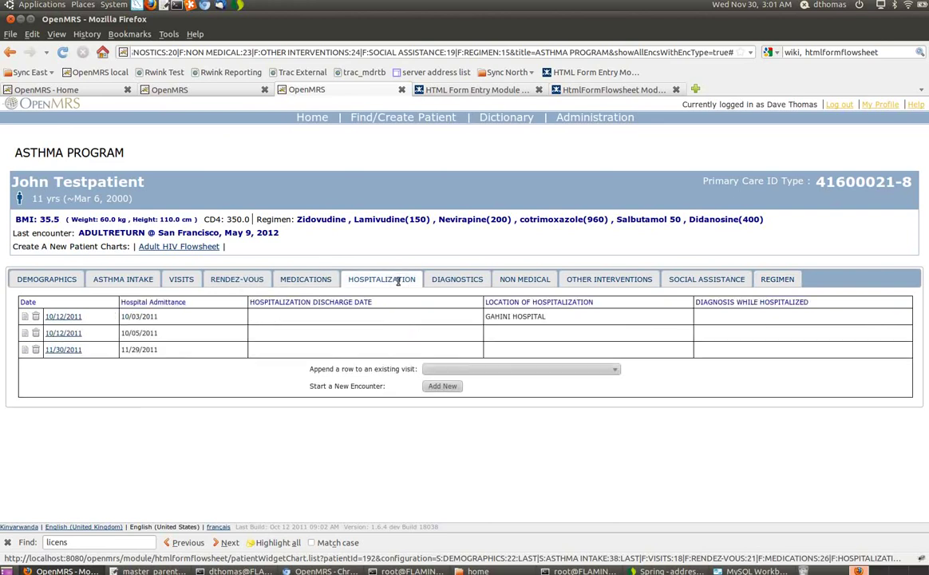
click(469, 279)
click(524, 280)
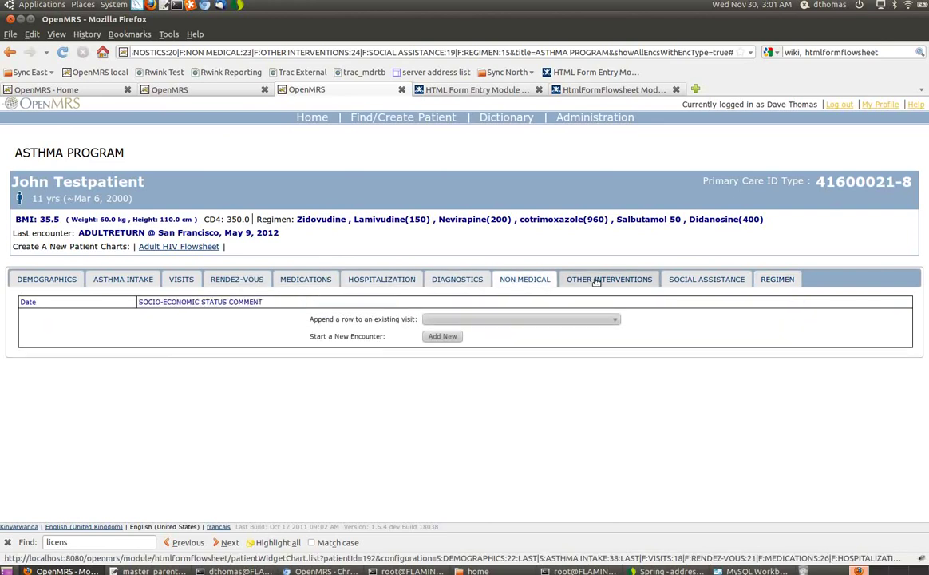
click(596, 281)
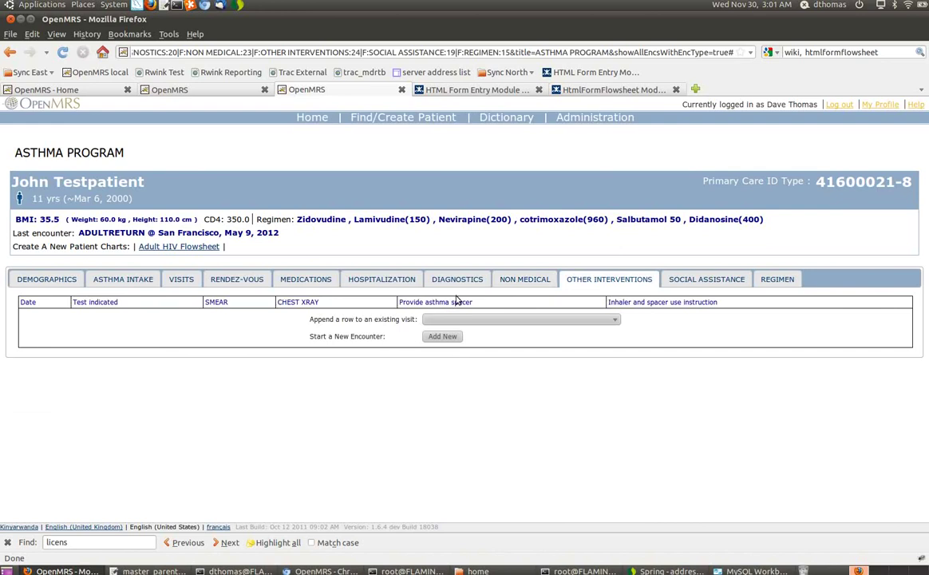
click(379, 280)
click(301, 279)
click(388, 279)
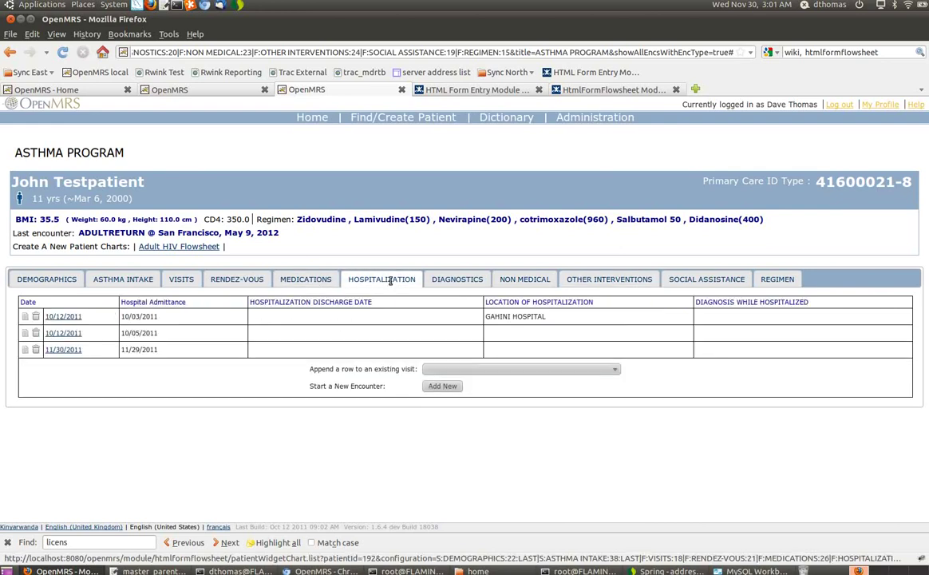
click(239, 279)
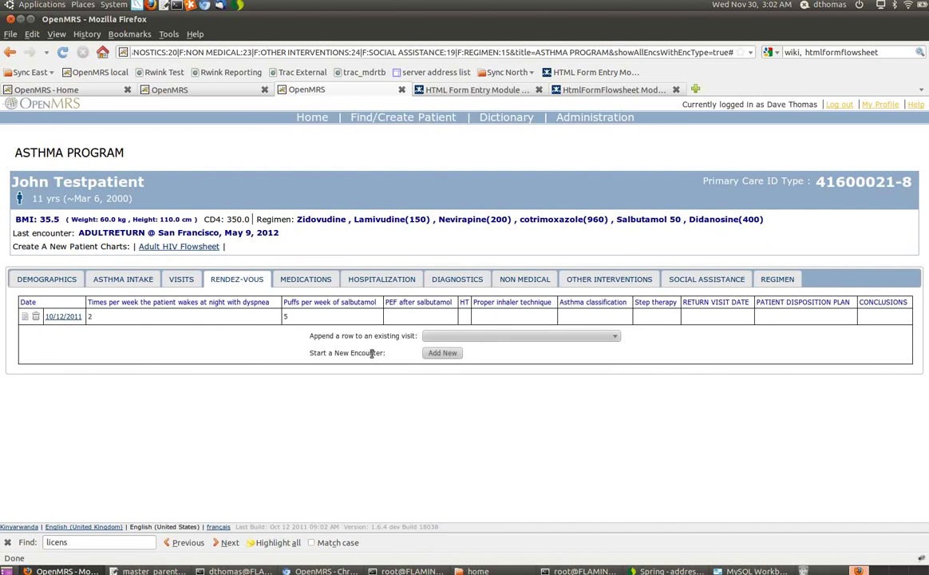
- Point out the 'Start a New Encounter' and 'Append a row to an existing visit' options
drag(316, 353, 374, 355)
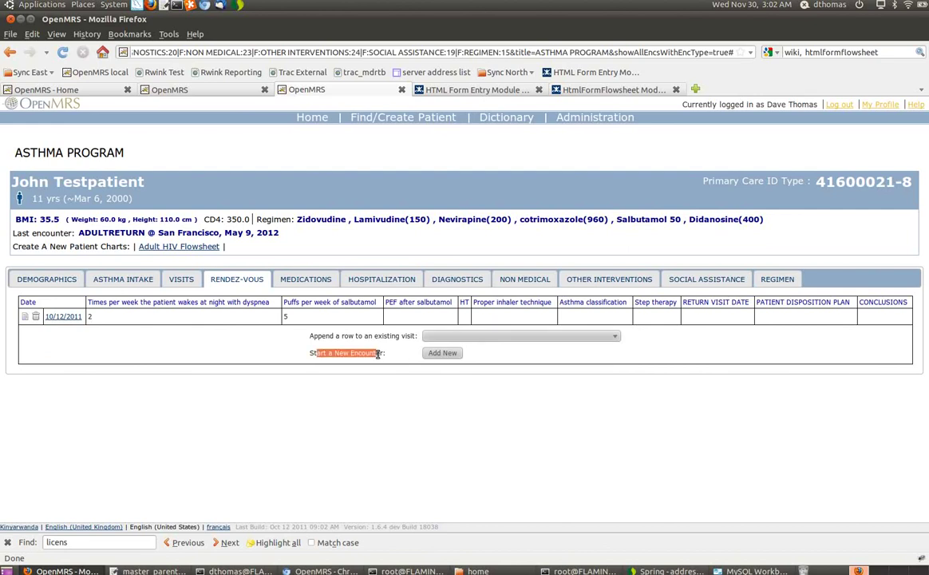
click(395, 355)
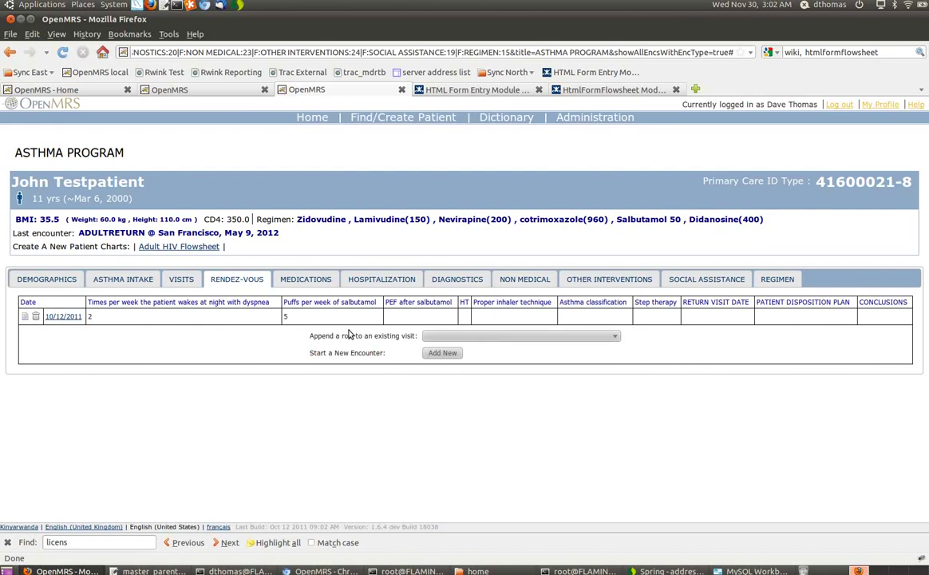
drag(318, 337, 397, 338)
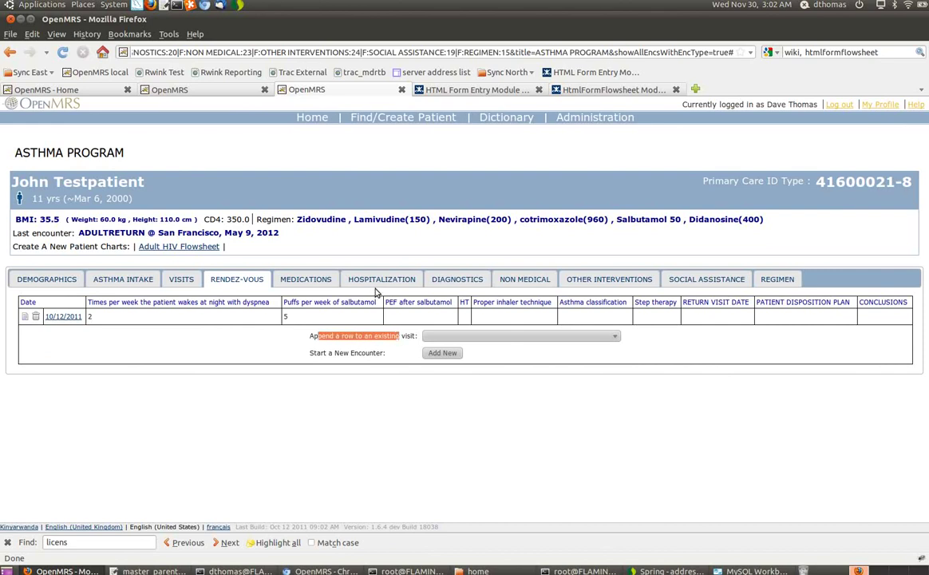
- In DIAGNOSTICS, append a row to the 11/30/2011 Rwinkwavu Health Center visit
click(442, 280)
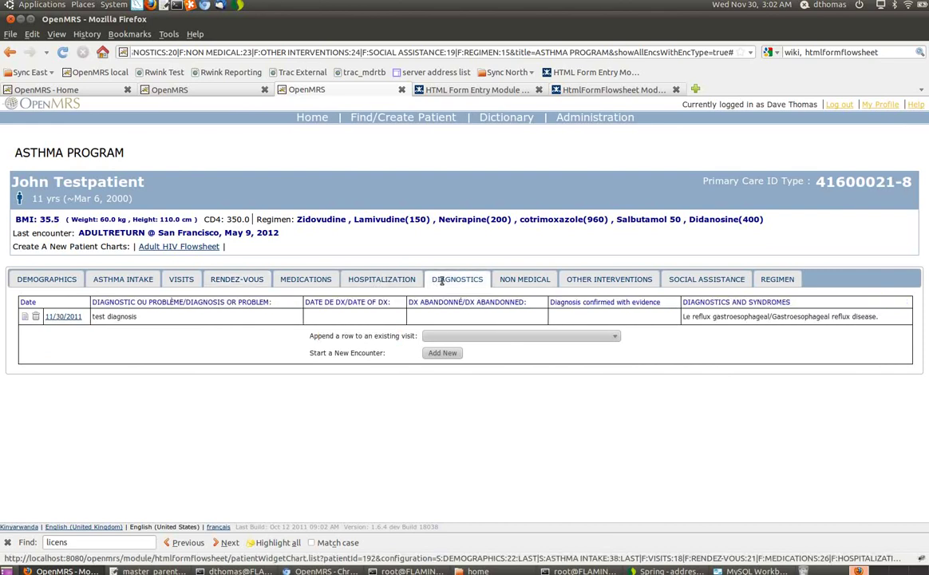
click(466, 338)
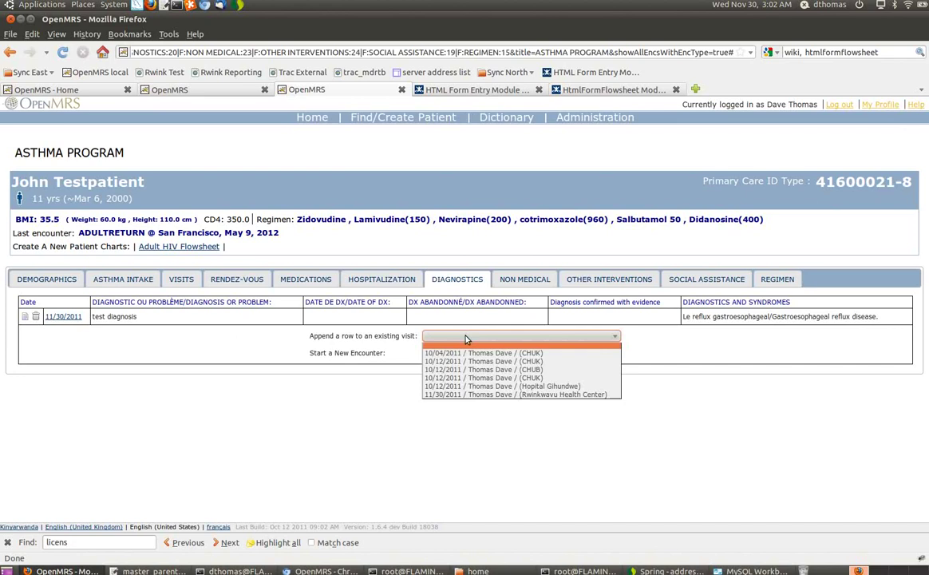
click(519, 395)
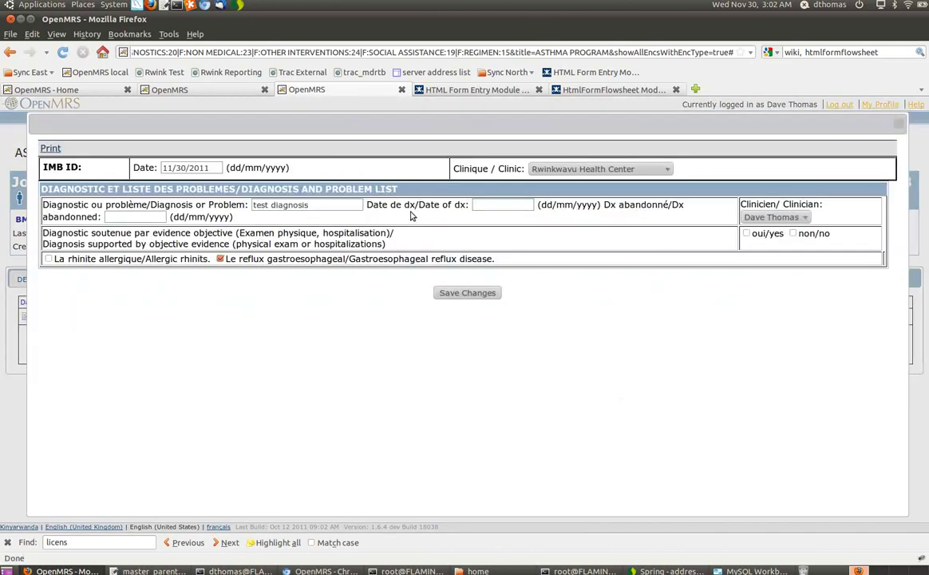
- Set the diagnosis date to 11/28/2011, add allergic rhinitis, and save
click(343, 206)
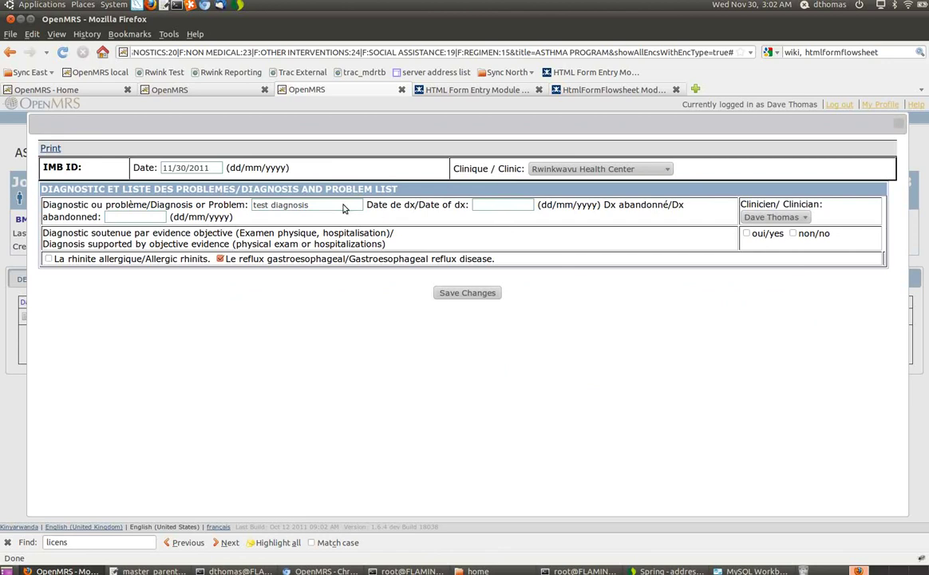
click(516, 205)
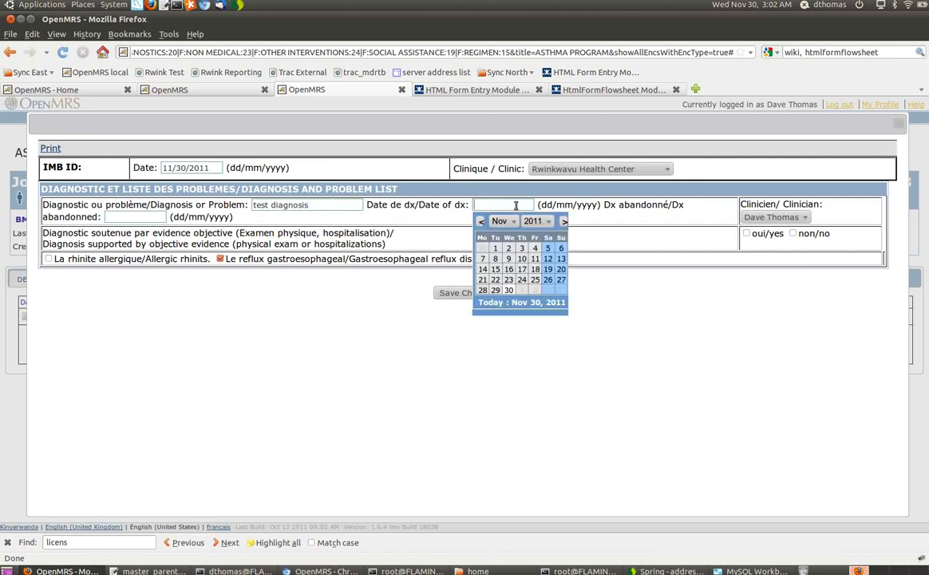
click(482, 290)
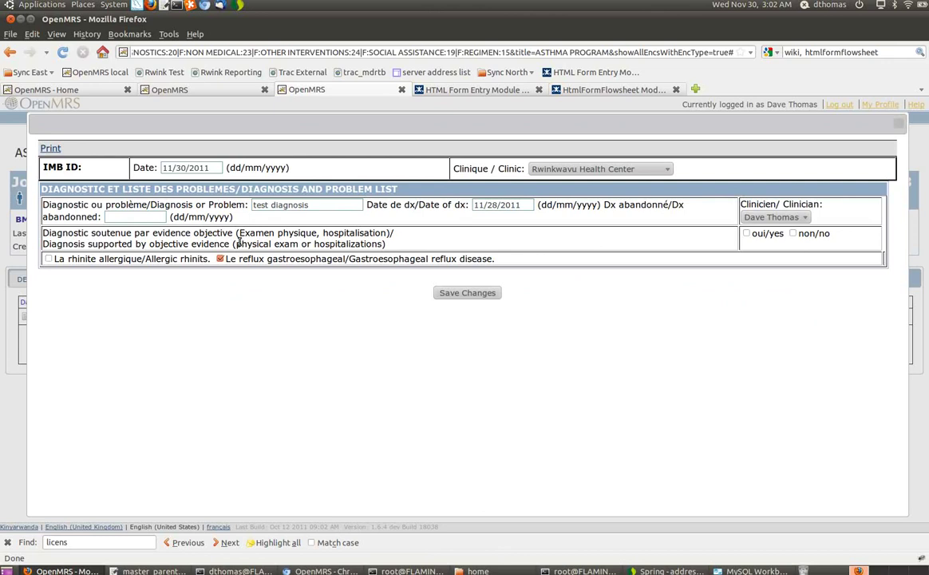
click(48, 258)
click(467, 293)
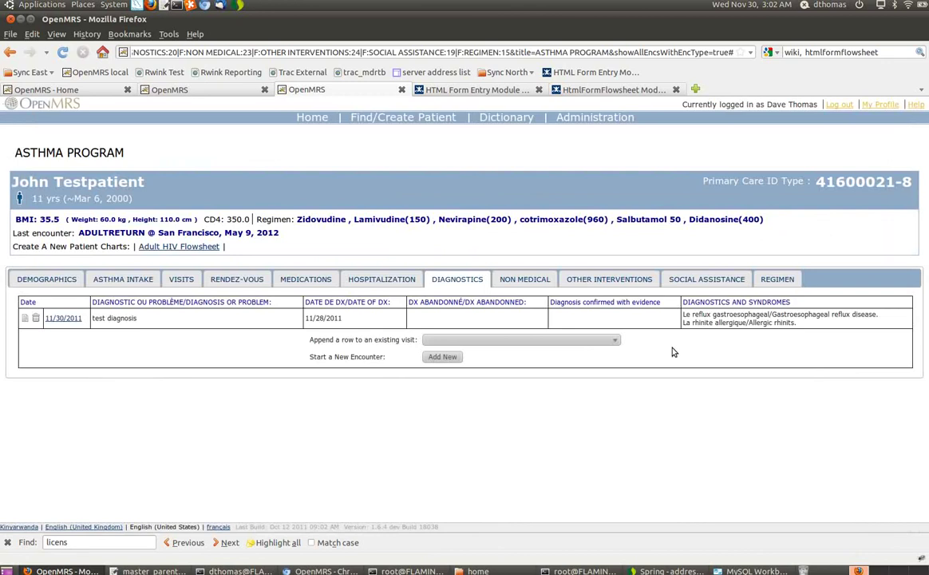
double_click(713, 318)
click(730, 323)
drag(300, 339, 417, 340)
click(309, 342)
triple_click(309, 342)
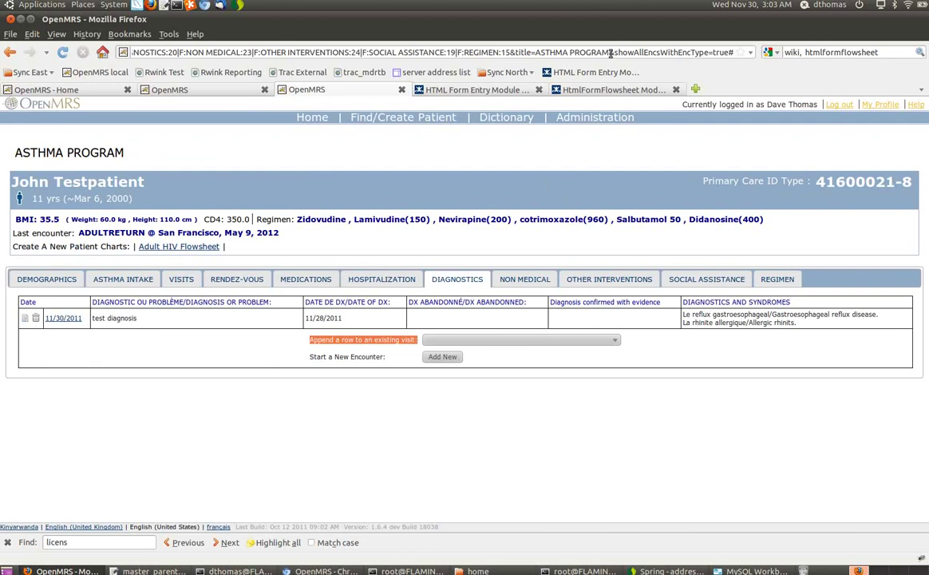
- Remove &showAllEncsWithEncType=true from the flowsheet URL and reload the page
drag(612, 53, 739, 72)
key(BackSpace)
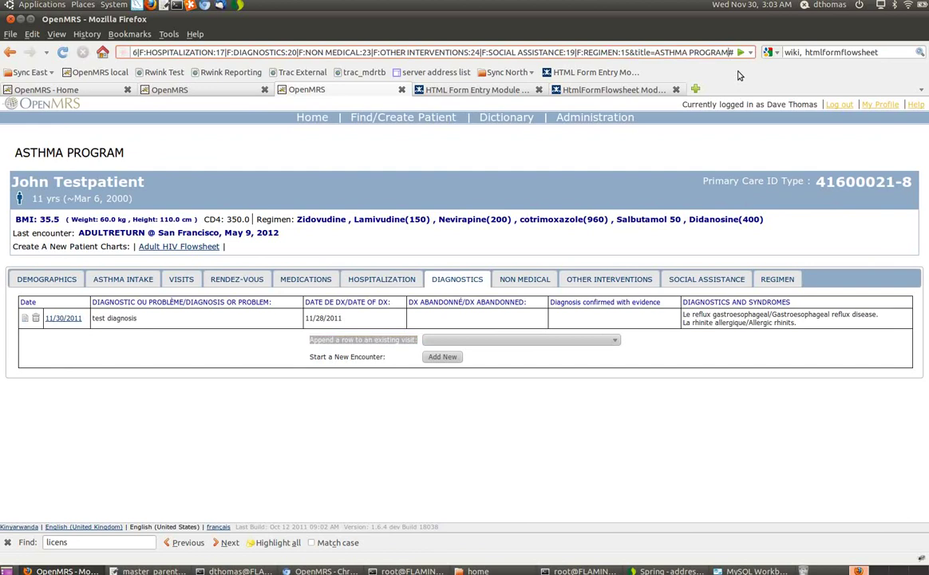
key(Return)
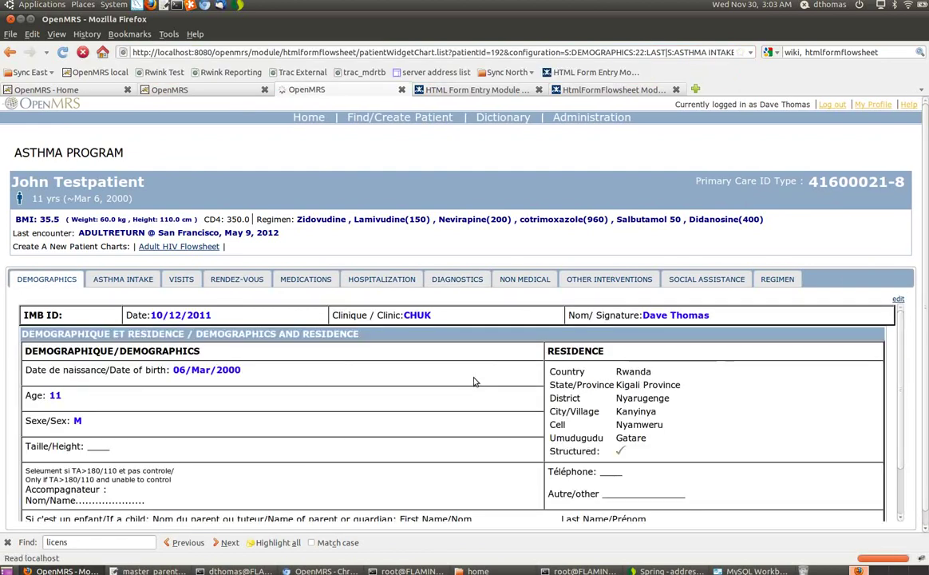
- Browse the Diagnostics, Hospitalization, Medications, Non Medical, Other Interventions and Social Assistance tables
click(459, 279)
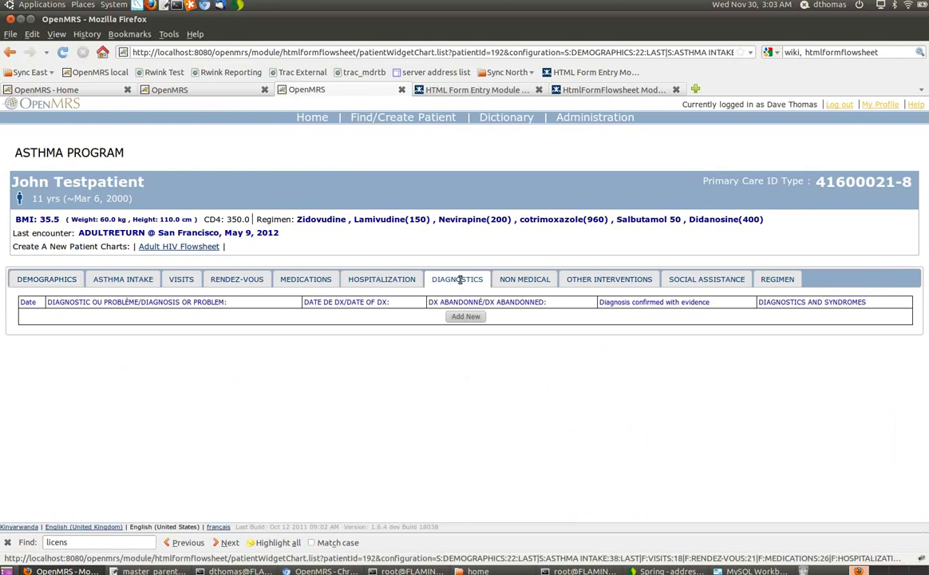
click(390, 280)
click(319, 281)
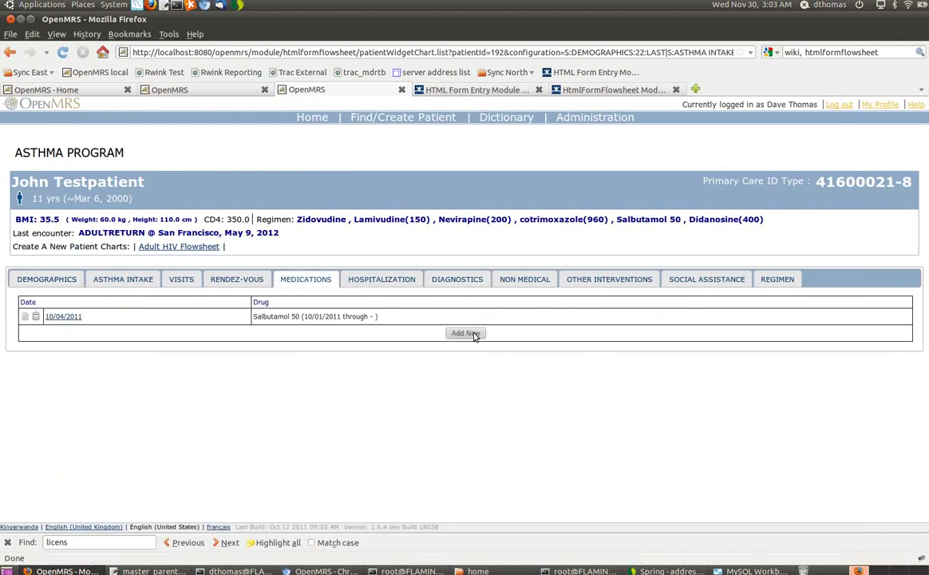
click(239, 279)
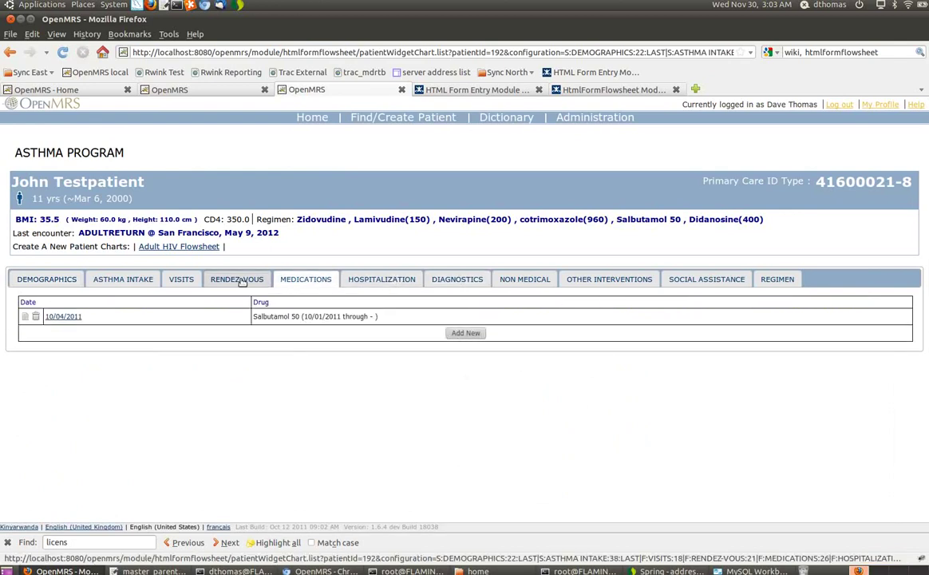
click(385, 281)
click(455, 282)
click(523, 282)
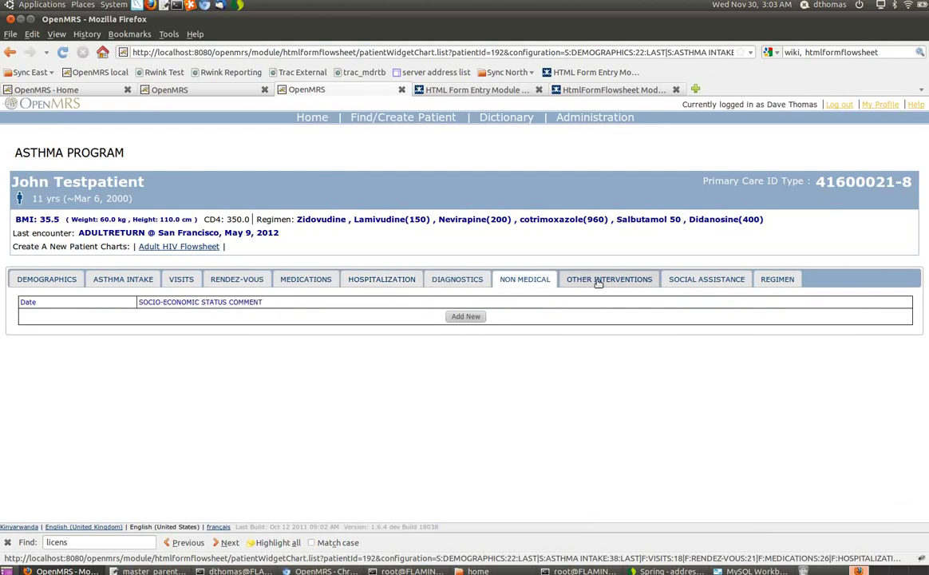
click(598, 283)
click(693, 283)
click(237, 281)
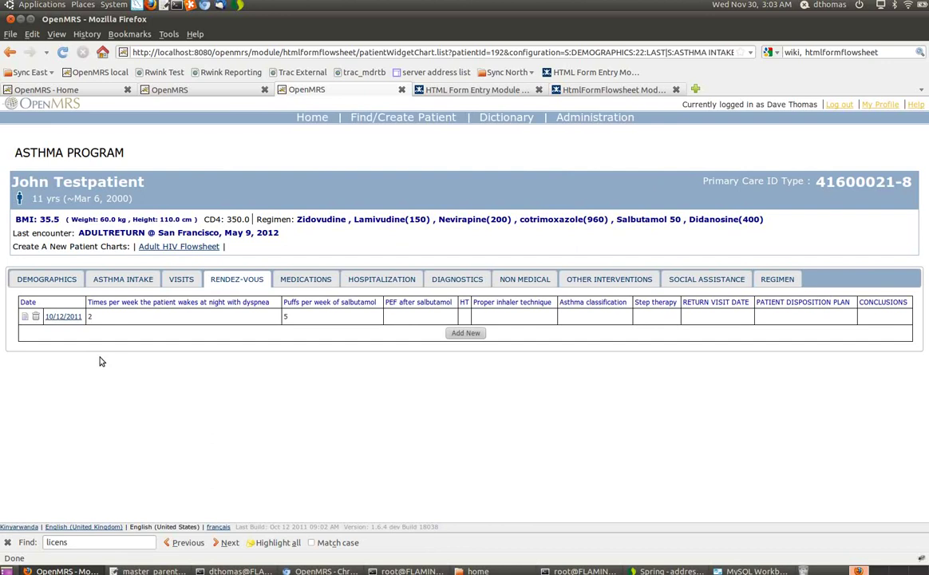
- Cycle through the Demographics, Asthma Intake and Visits tabs, ending on RENDEZ-VOUS
click(70, 279)
click(122, 281)
click(180, 281)
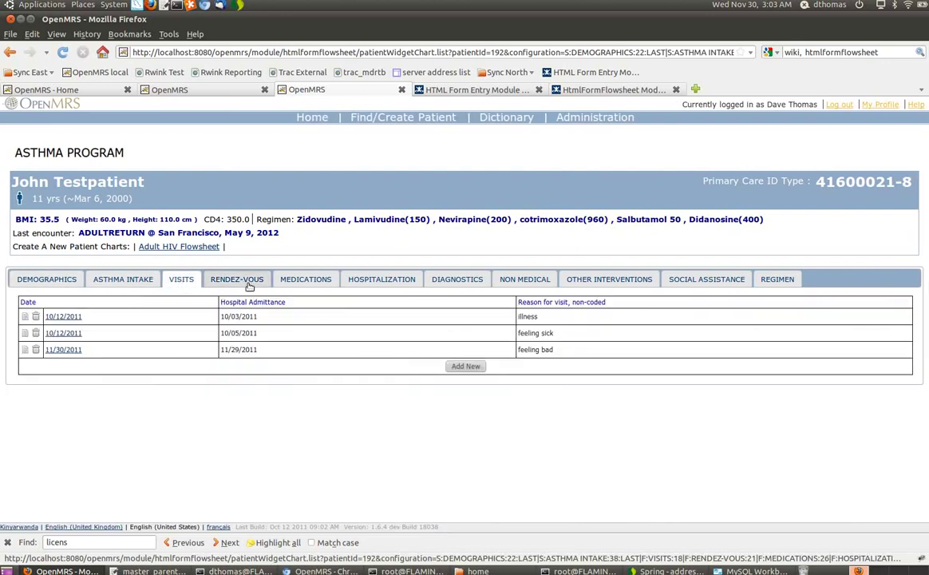
click(244, 281)
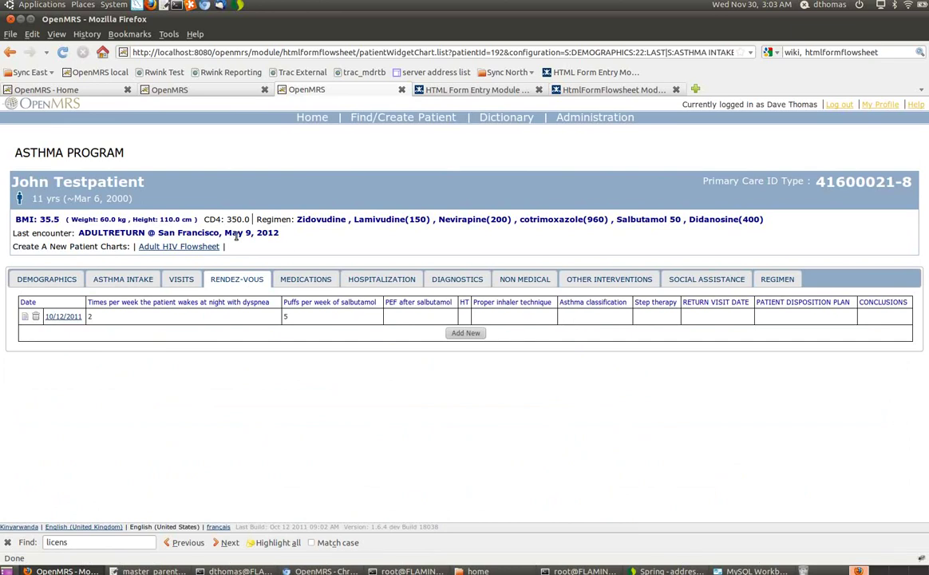
- Search all Diabetes Program patients for 'test' and open the patient's diabetes flowsheet
click(312, 118)
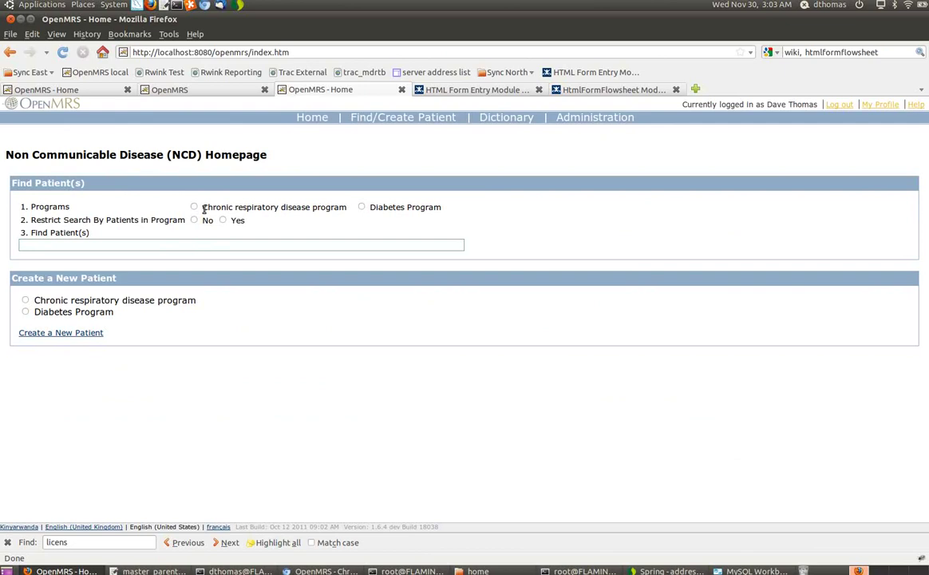
click(195, 208)
click(361, 207)
click(194, 220)
text(test)
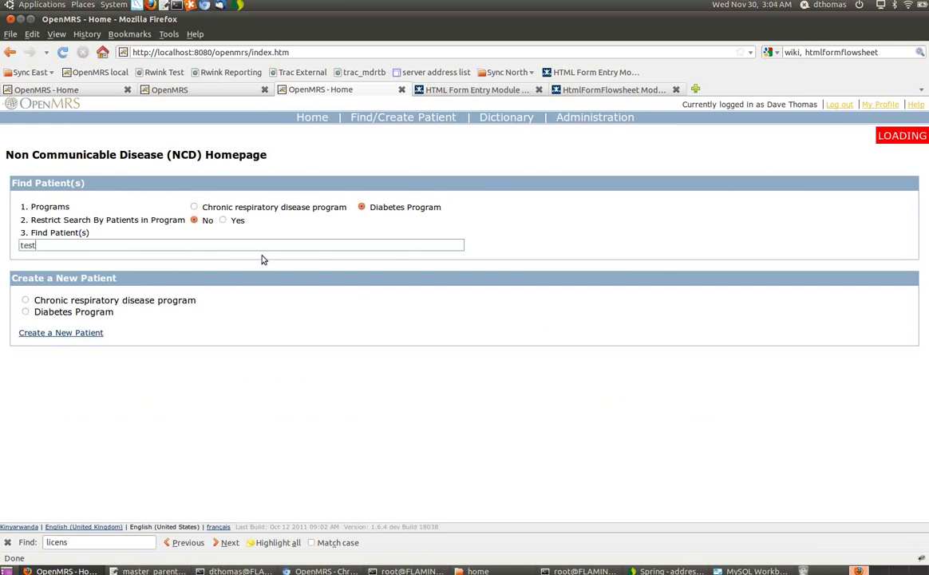
click(157, 296)
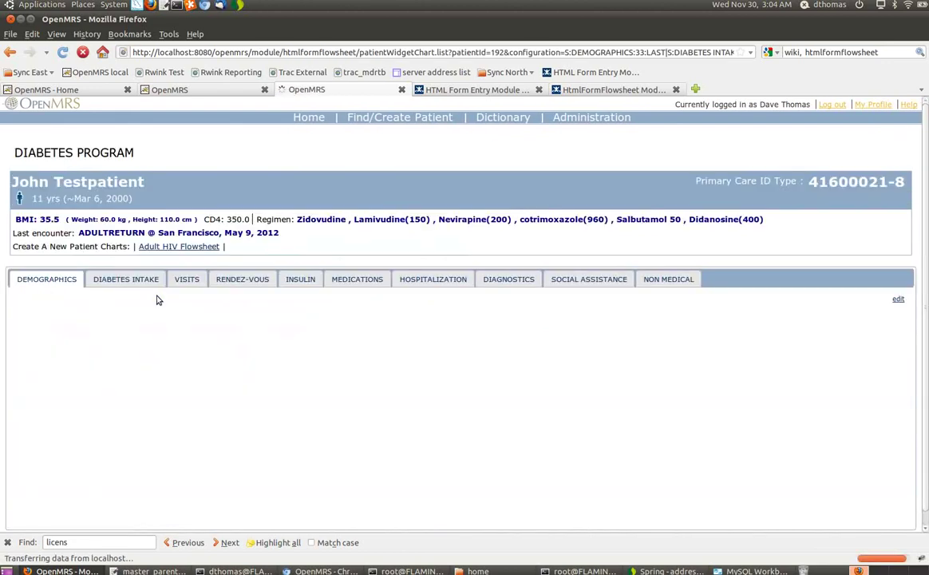
drag(132, 52, 713, 48)
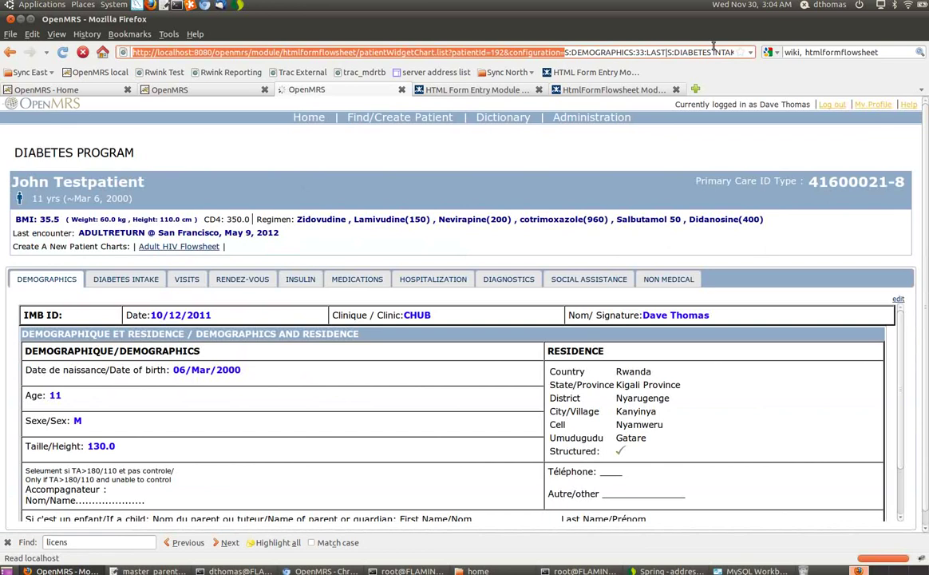
drag(565, 51, 693, 51)
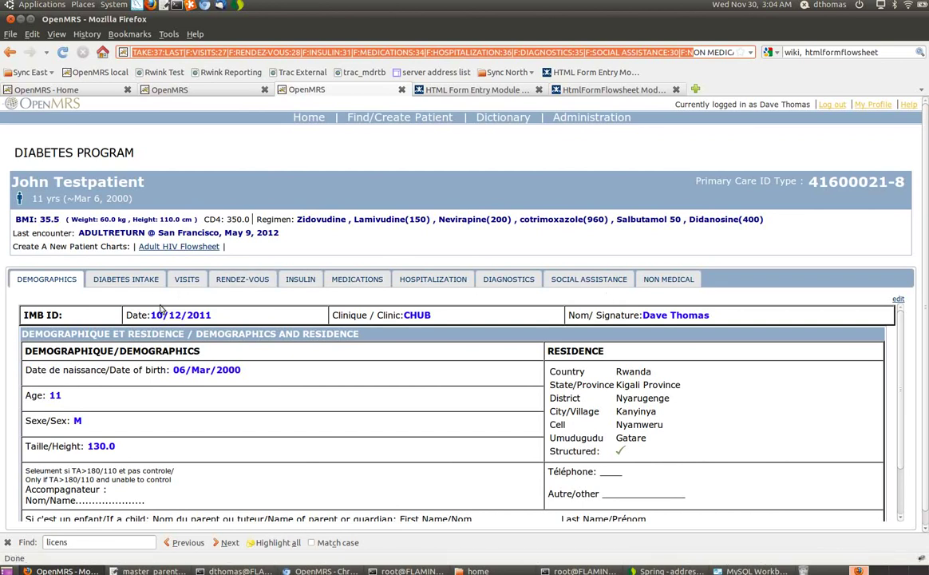
- View the Diabetes Intake form, then bring the global properties window forward
click(133, 278)
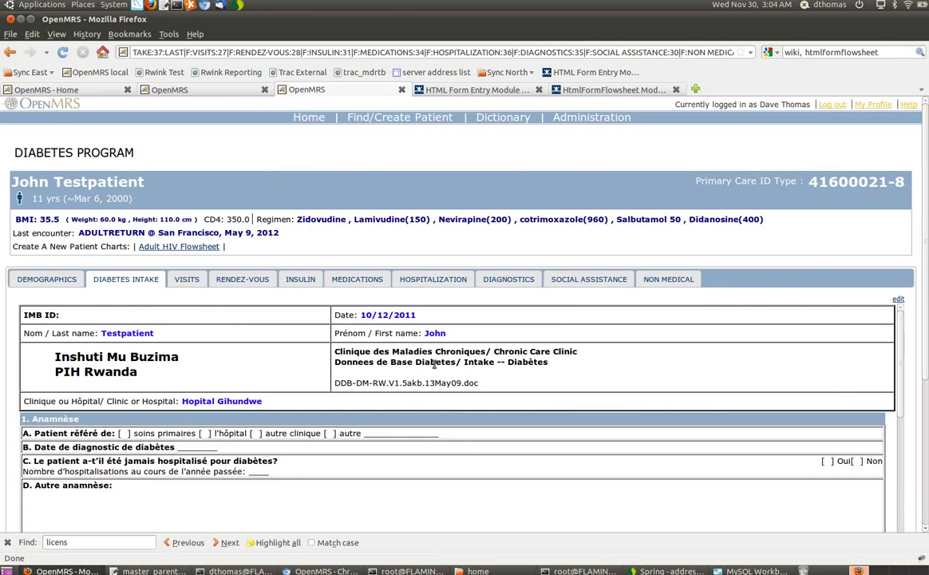
drag(335, 367, 559, 367)
click(567, 369)
double_click(530, 363)
scroll(927, 485, down, 5)
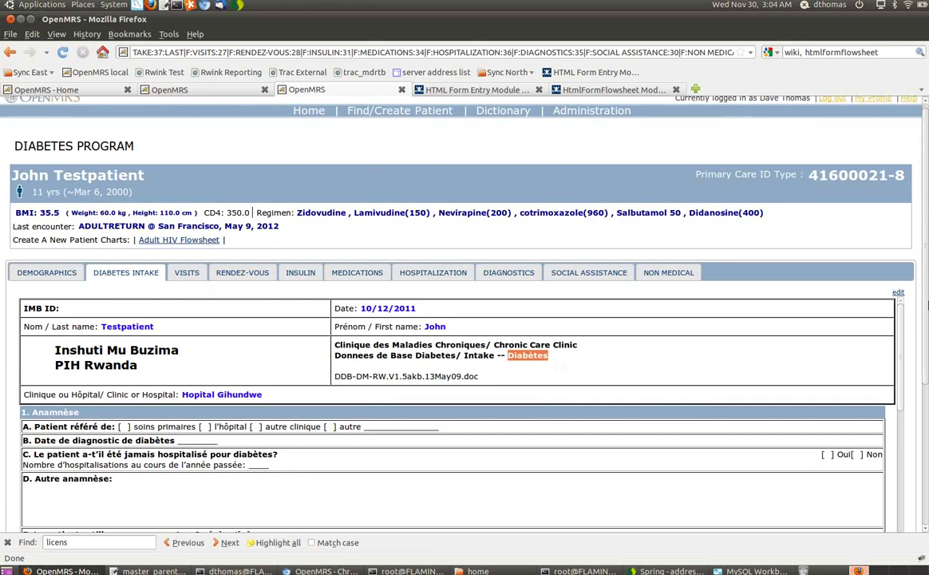
scroll(926, 485, up, 5)
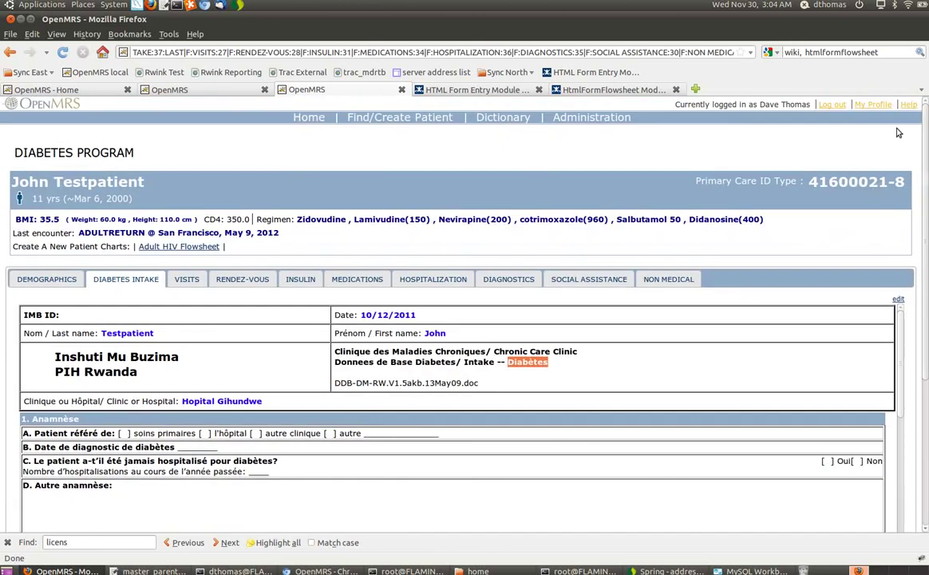
key(alt+Tab)
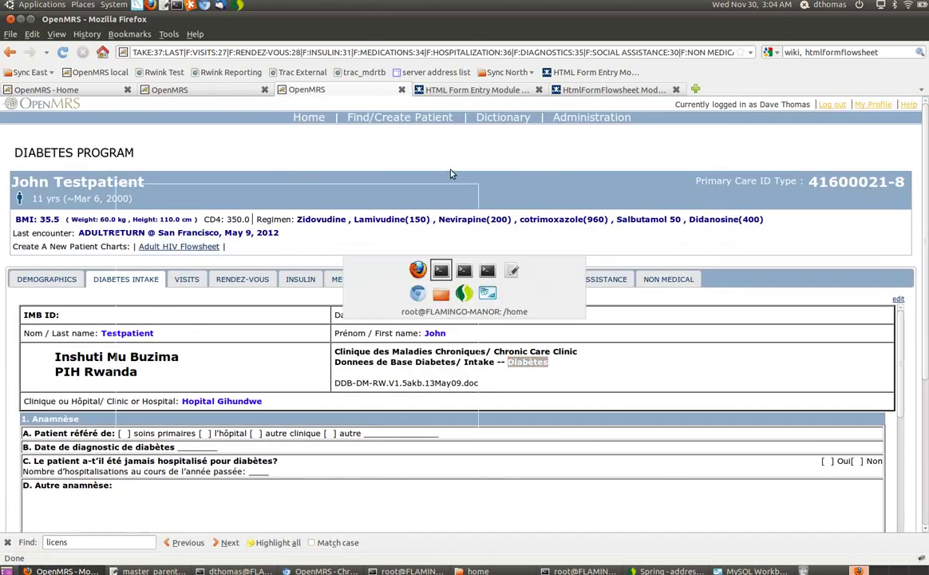
key(alt+Tab)
key(alt+Tab)
key(alt+Tab)
key(alt+Tab)
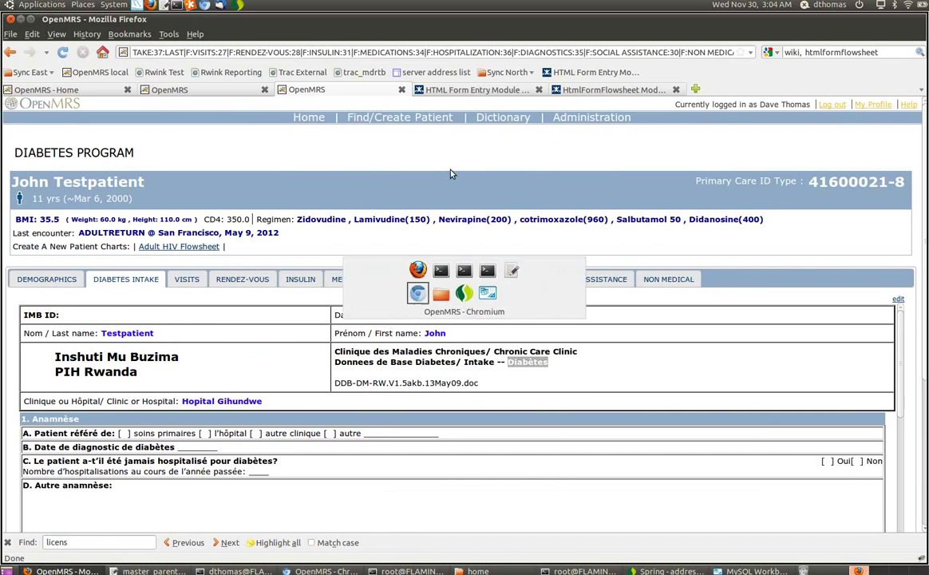
- Inspect the asthma and diabetes configurations in htmlformflowsheet.programConfigurationMap, then return to Firefox
scroll(214, 381, right, 1)
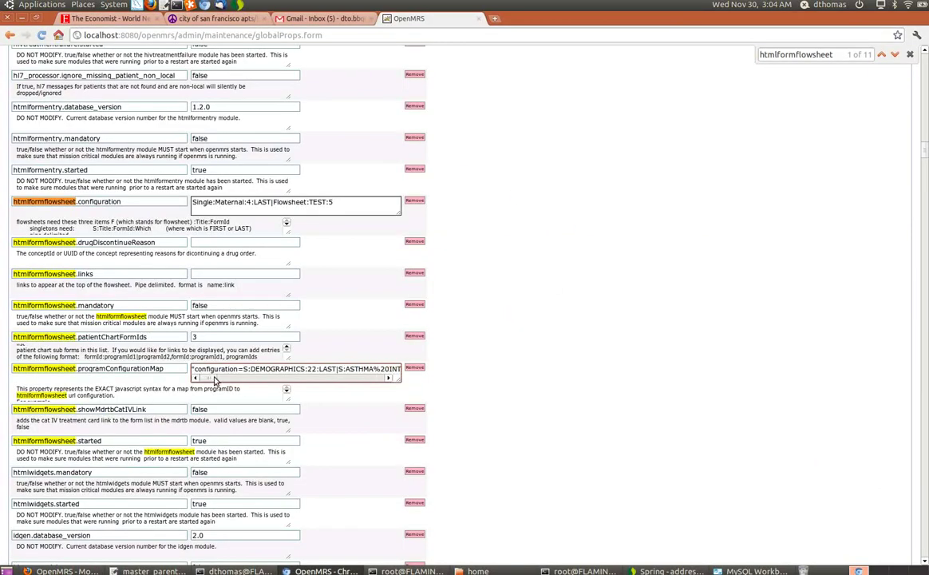
scroll(214, 381, left, 1)
drag(168, 369, 13, 370)
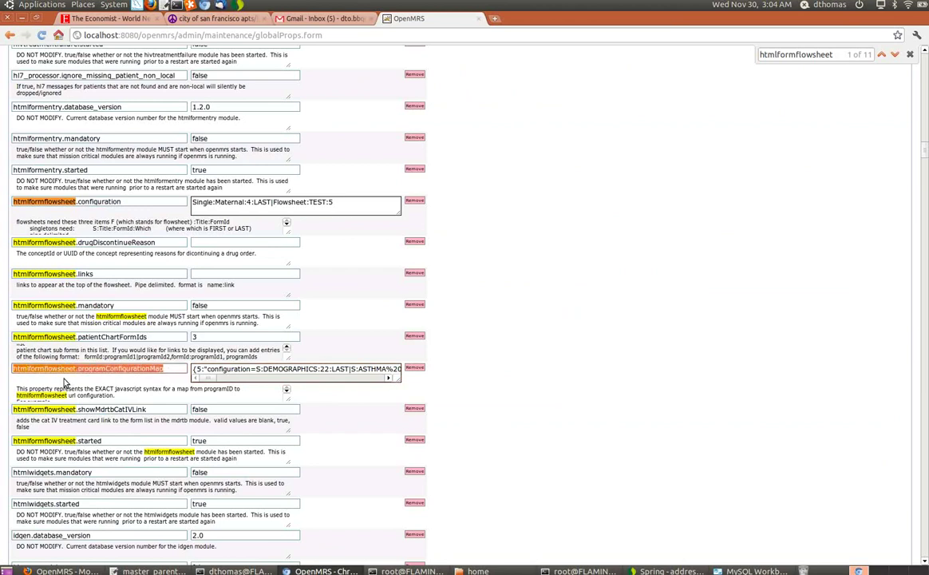
click(210, 382)
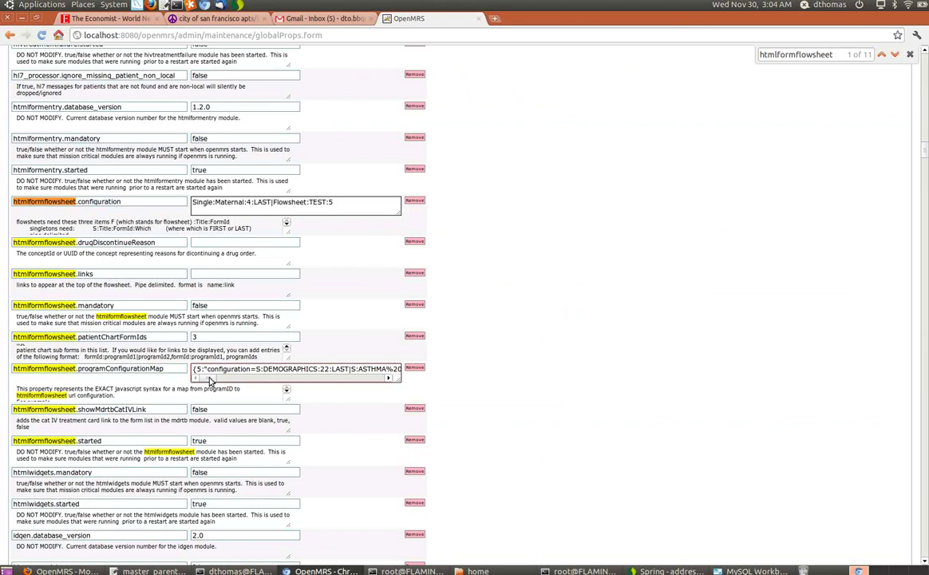
mouse_move(211, 381)
mouse_down()
mouse_move(380, 378)
mouse_move(209, 382)
mouse_up()
drag(201, 369, 408, 369)
click(338, 369)
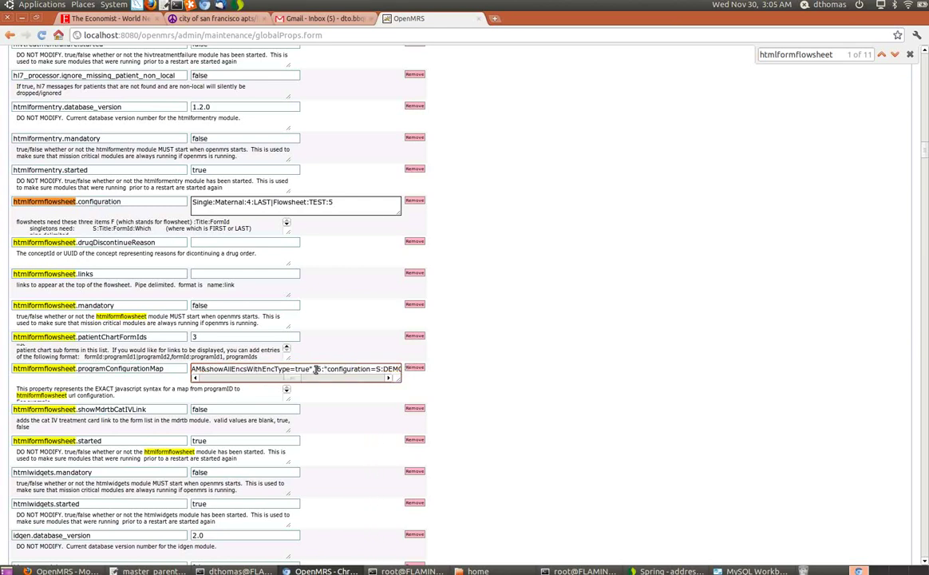
drag(317, 369, 427, 370)
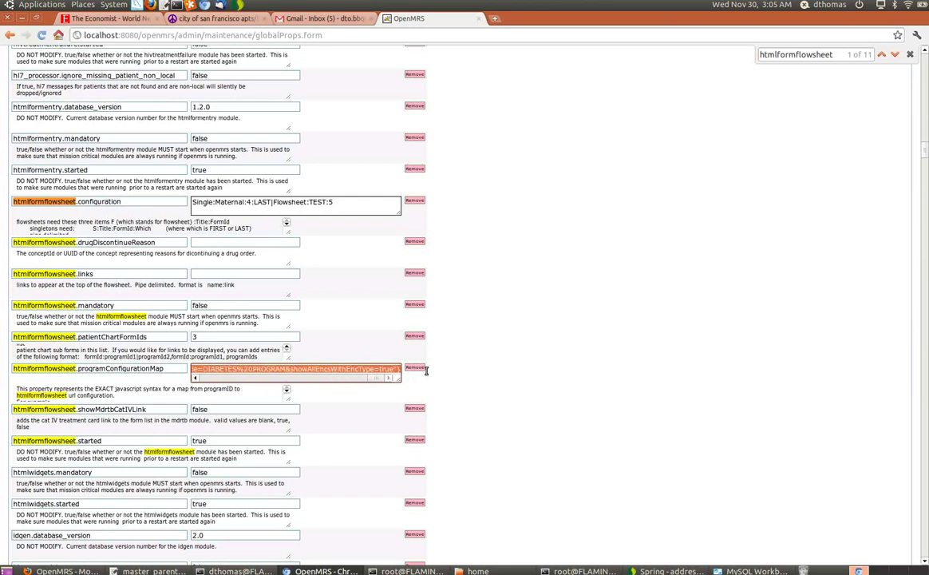
click(376, 369)
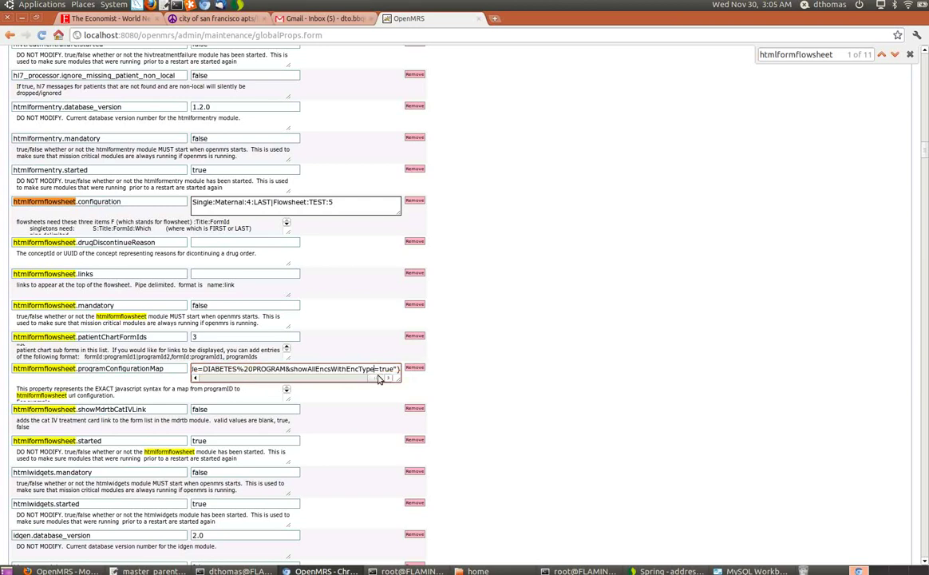
click(370, 380)
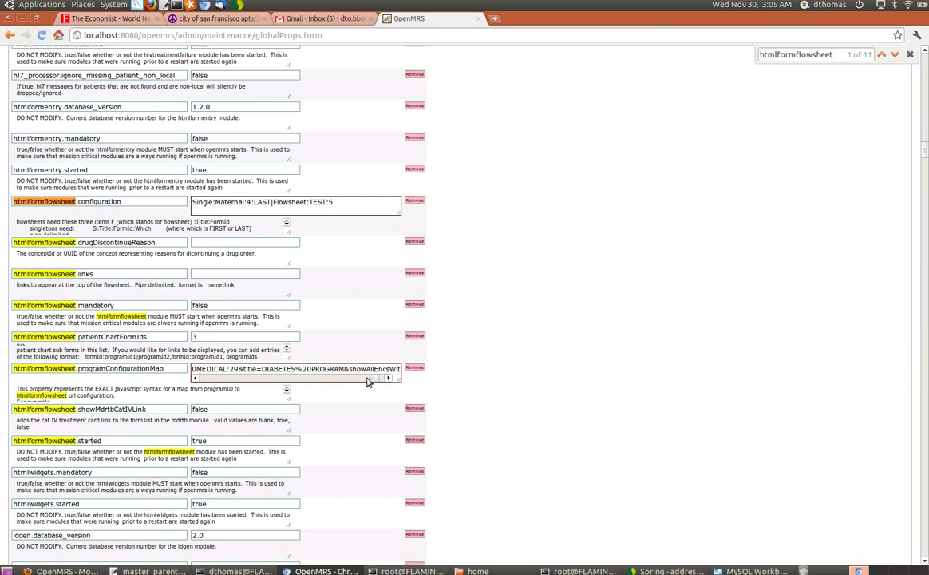
drag(370, 381, 198, 383)
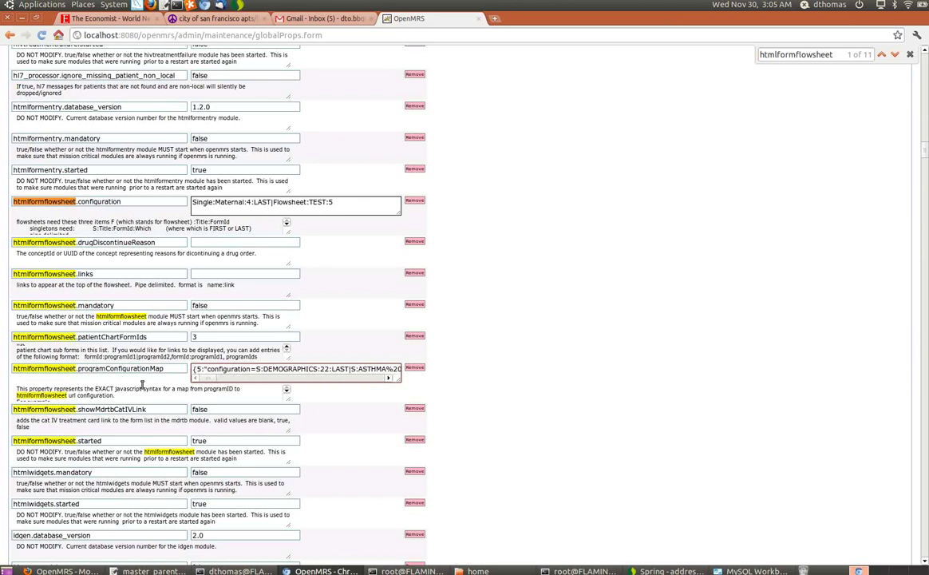
key(alt+Tab)
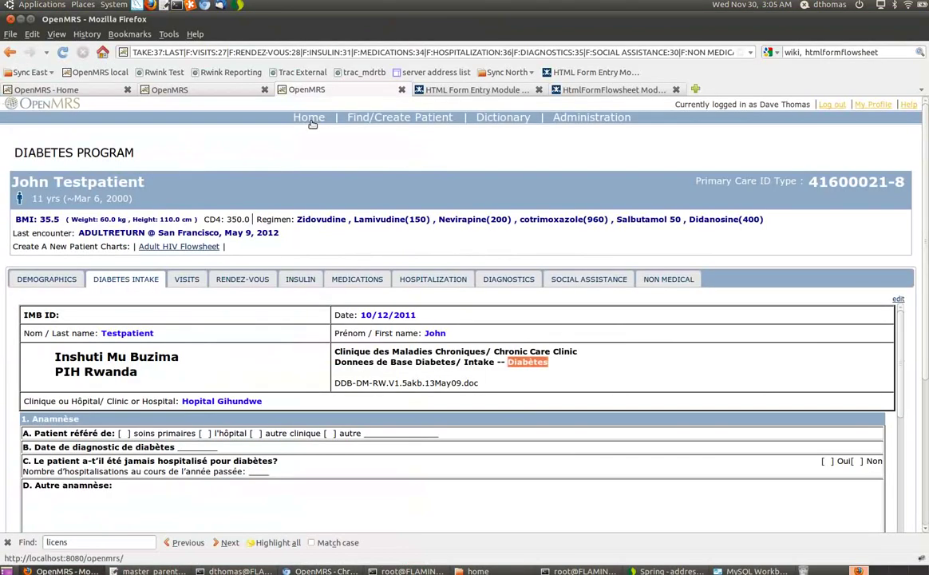
- From the NCD homepage, choose Diabetes Program for patient search and for a new patient
click(312, 121)
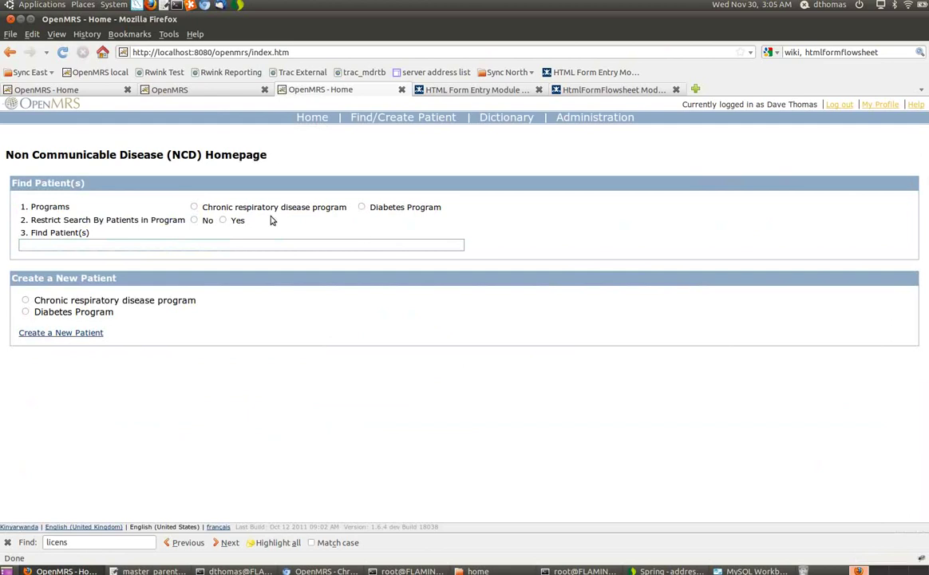
click(194, 207)
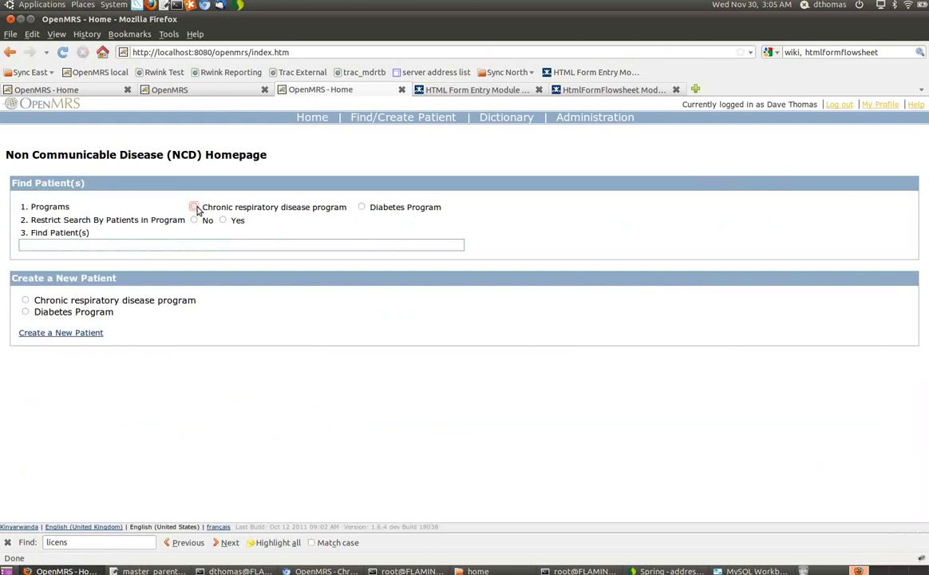
click(362, 207)
click(194, 208)
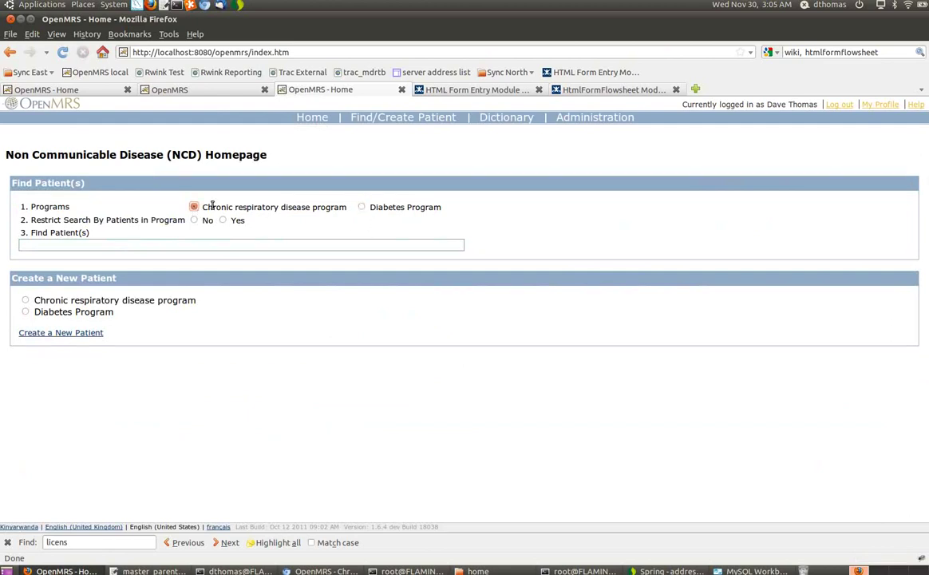
click(361, 207)
drag(27, 277, 114, 277)
click(63, 303)
click(26, 312)
- Enter the new patient's given and family name, an Old Identification Number, and age 35
click(71, 333)
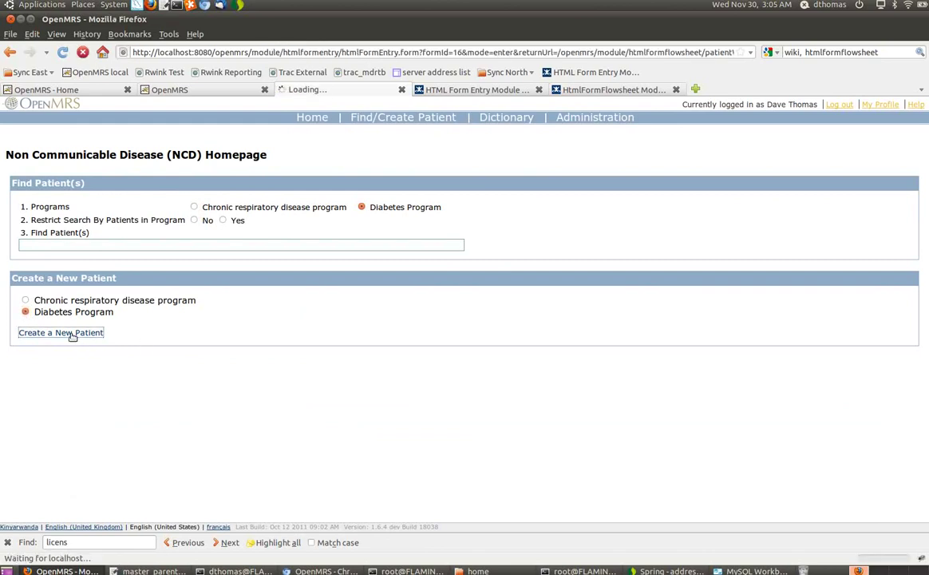
click(149, 223)
text(D)
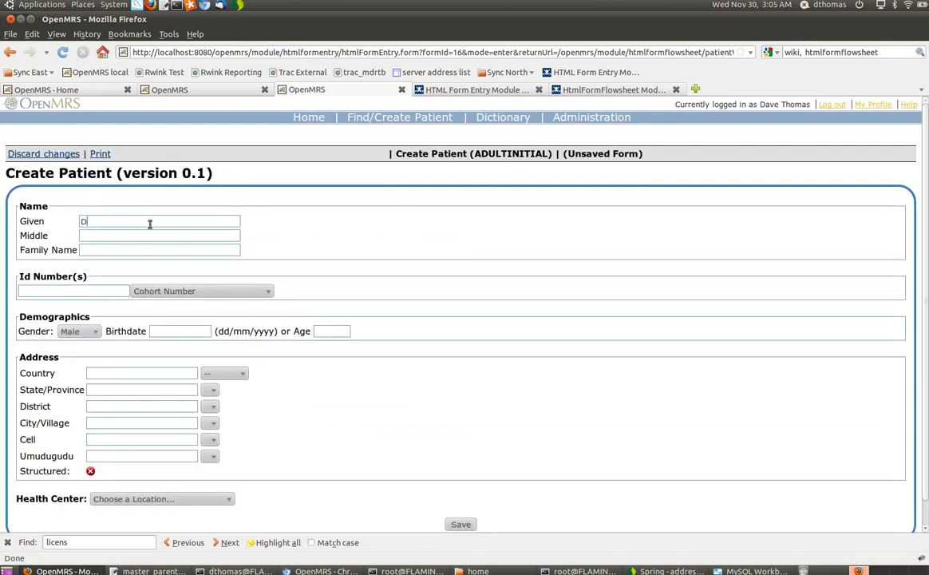
text(ave)
key(Tab)
key(Tab)
text(Test)
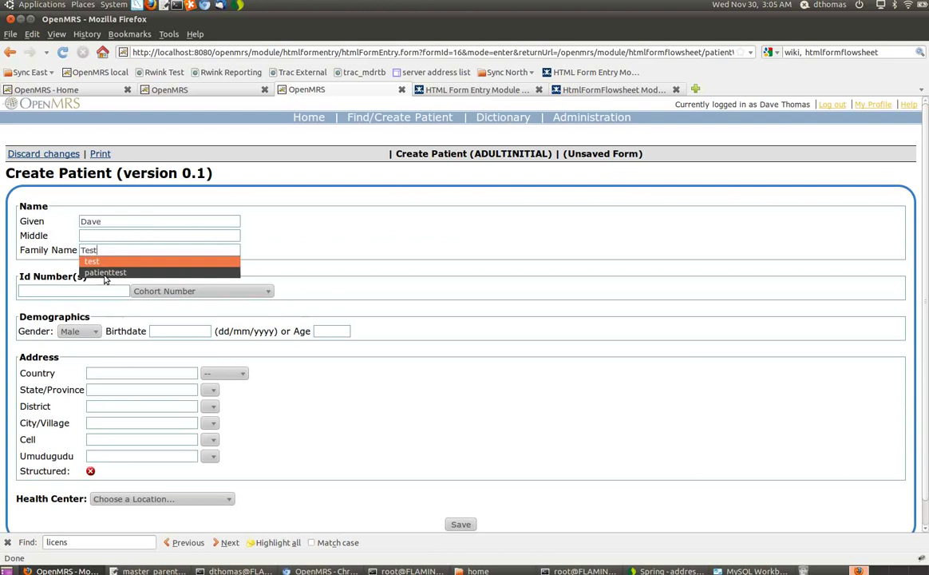
click(195, 294)
click(195, 294)
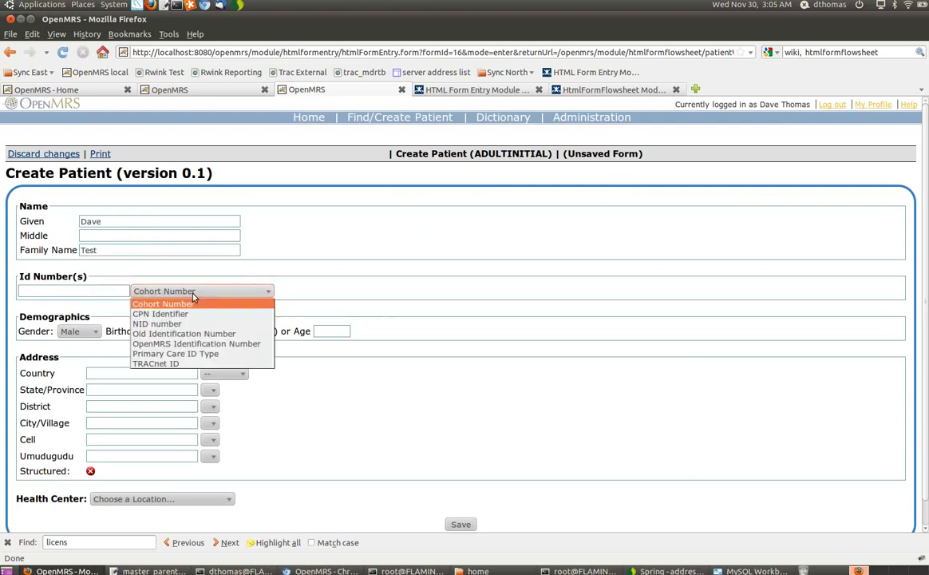
click(183, 333)
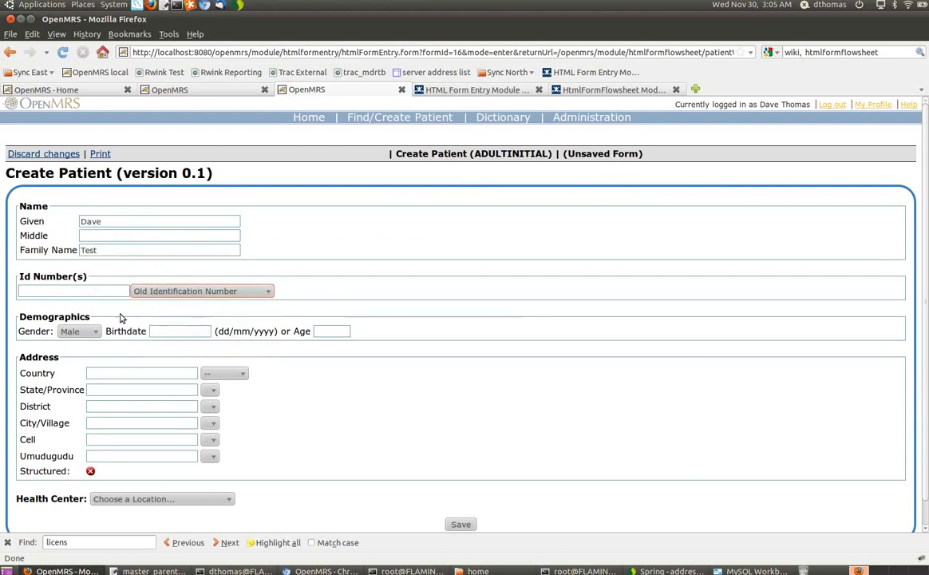
click(100, 291)
text(438373636)
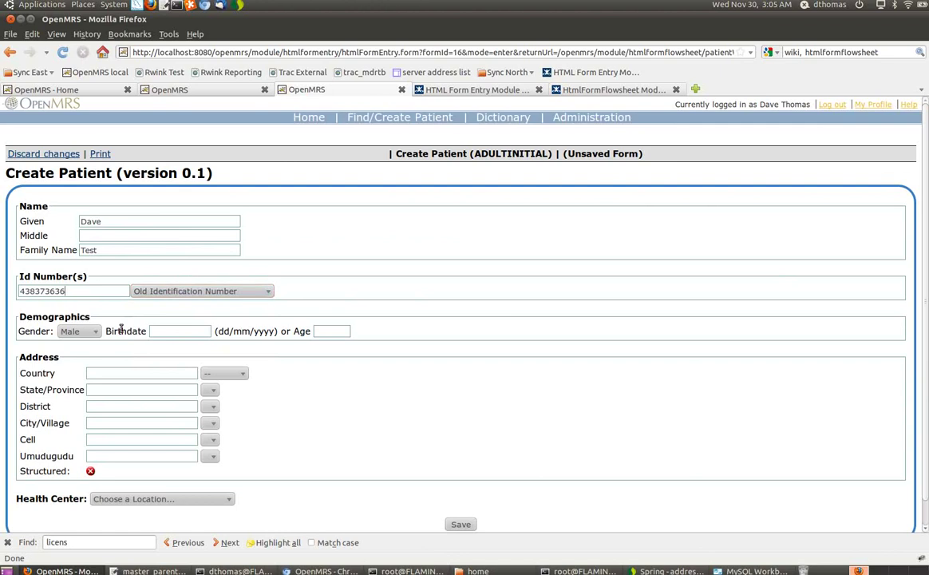
click(316, 331)
text(35)
- Fill in the patient's Rwandan address from country down to umudugudu
click(231, 373)
click(219, 392)
click(240, 391)
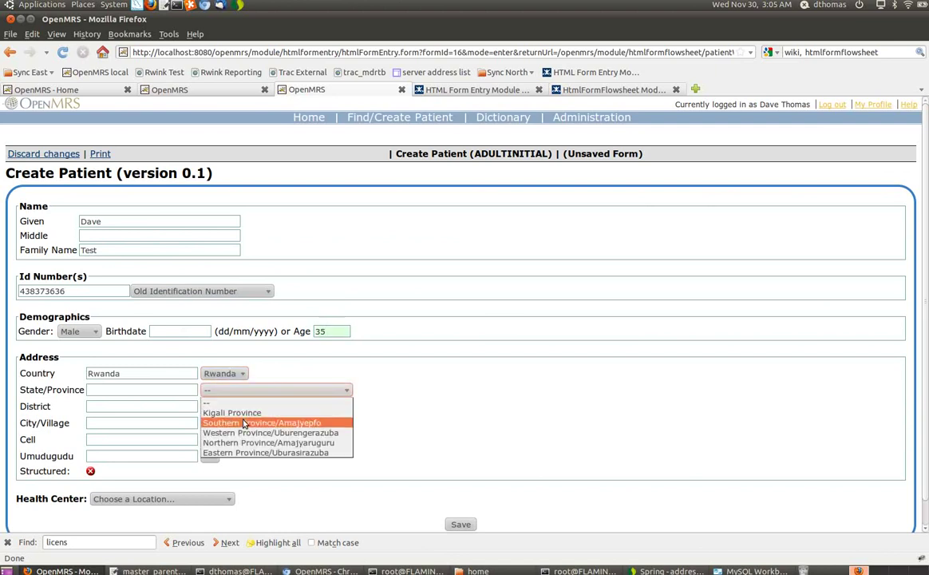
click(243, 432)
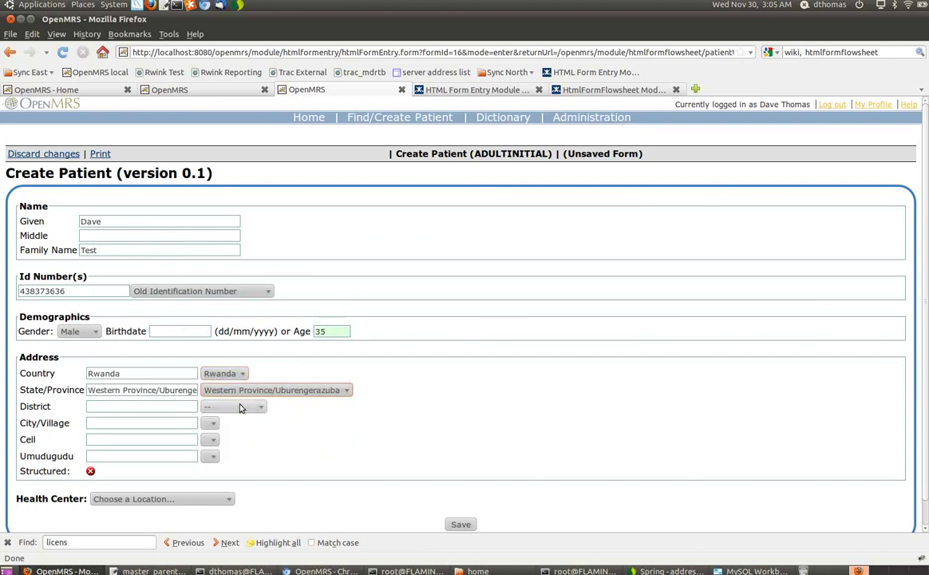
click(239, 408)
click(239, 449)
click(235, 424)
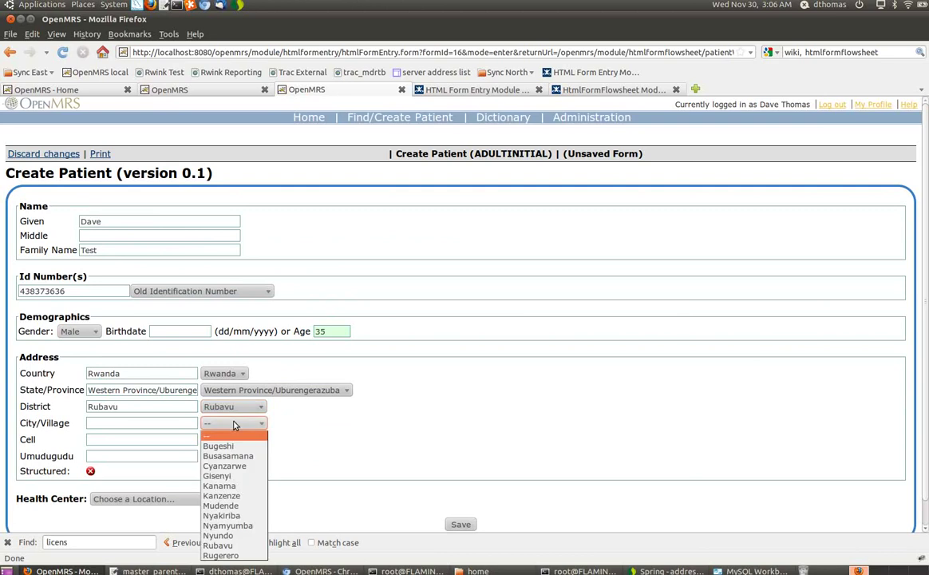
click(232, 476)
click(242, 442)
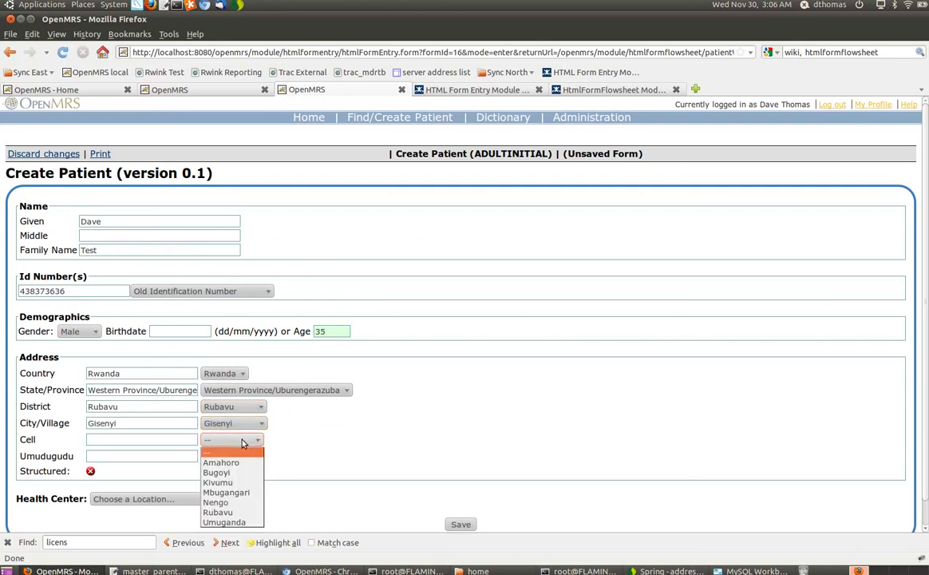
click(244, 482)
click(240, 457)
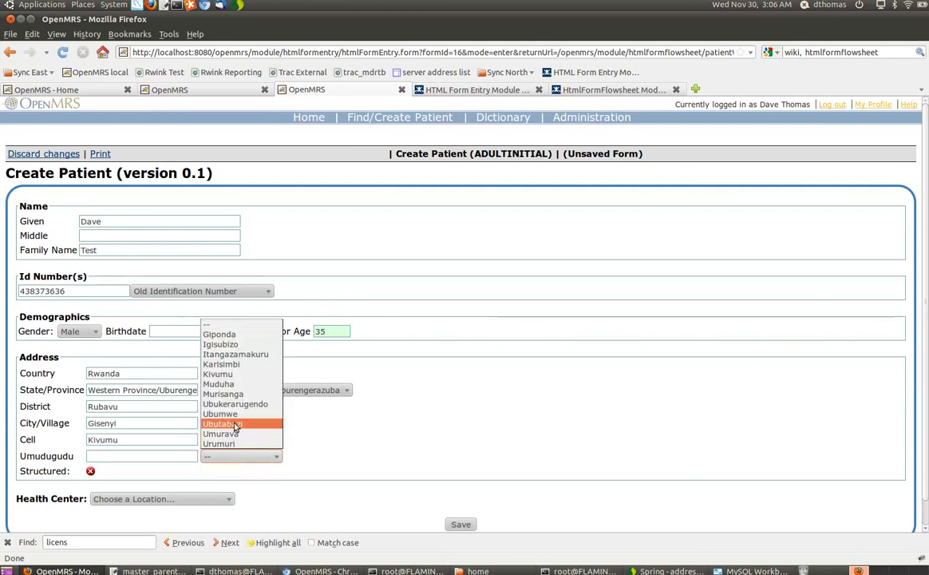
click(234, 405)
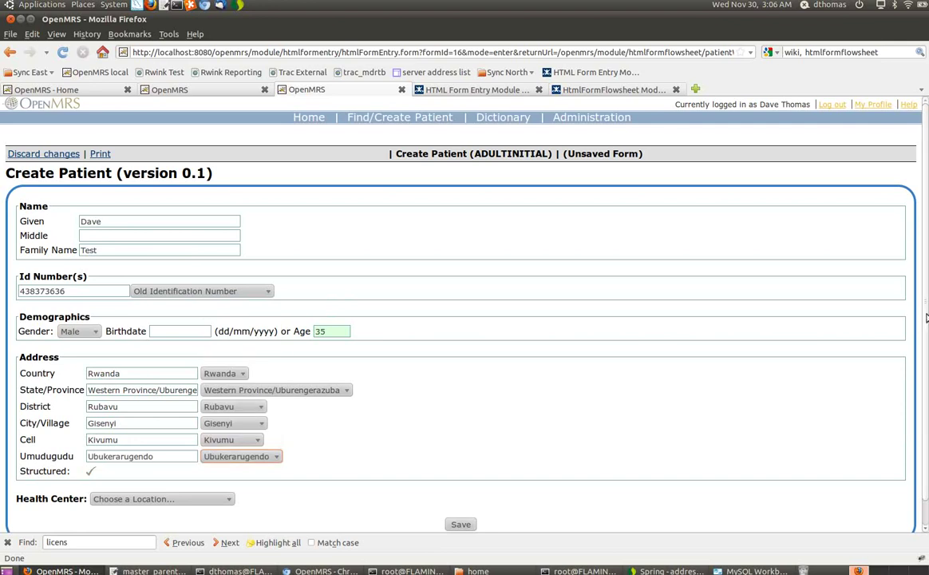
- Set the health center to Rwinkwavu Health Center and save the new patient
scroll(926, 323, down, 1)
scroll(928, 359, down, 1)
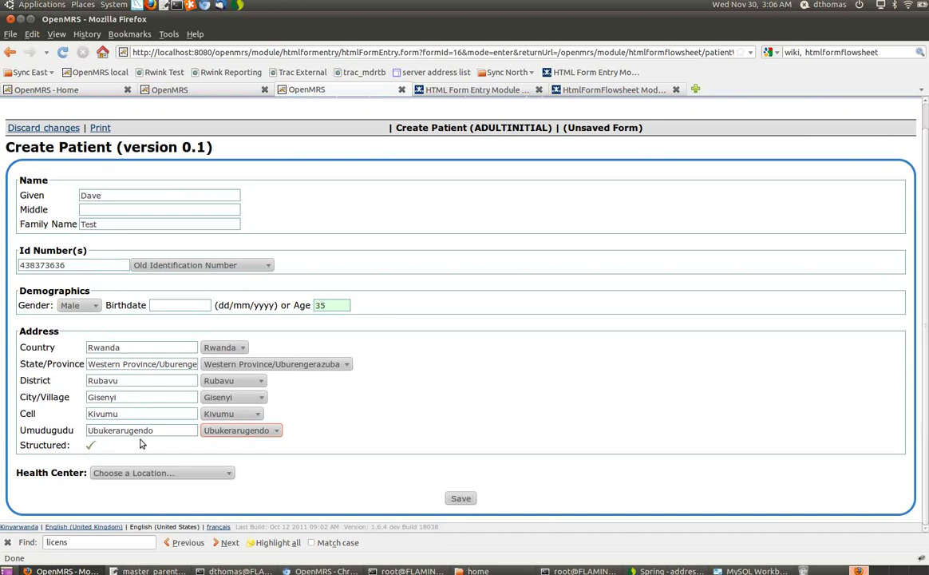
click(209, 473)
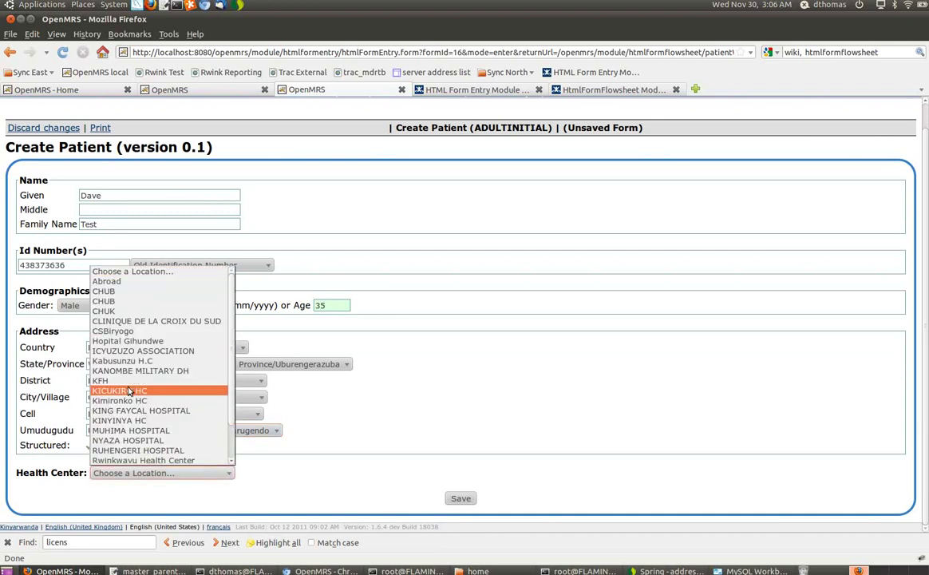
click(132, 461)
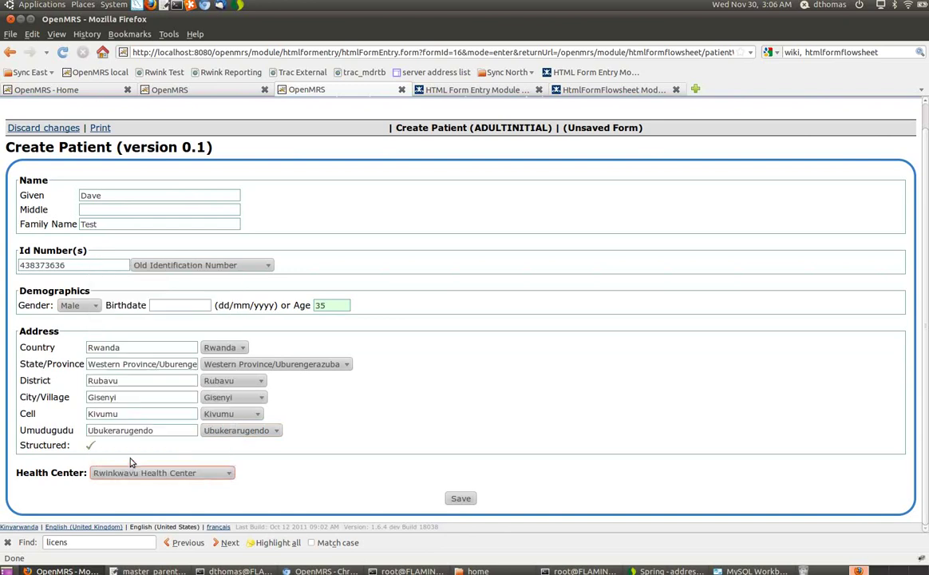
click(457, 499)
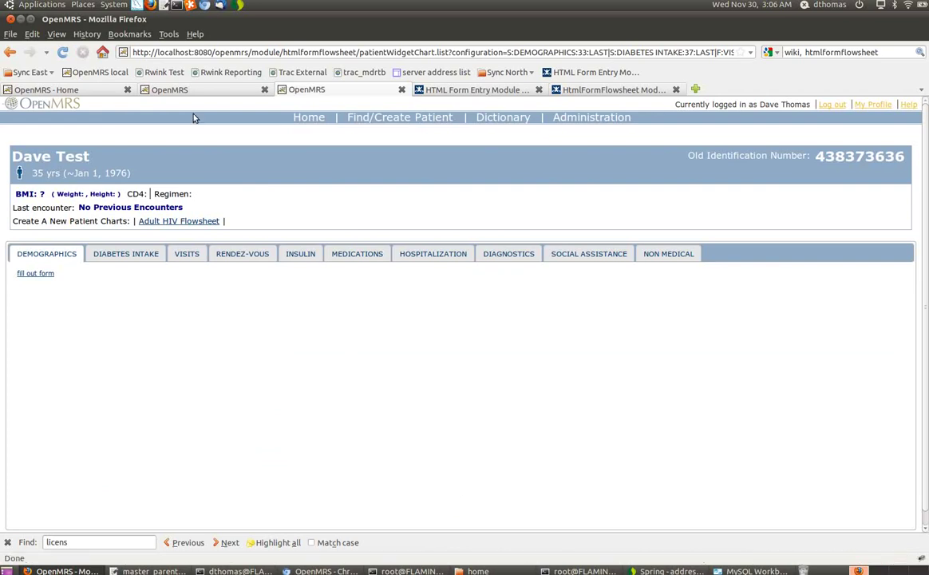
- Submit a new Demographics form with clinic CHUB, the logged-in user as signer, and a telephone number
click(25, 273)
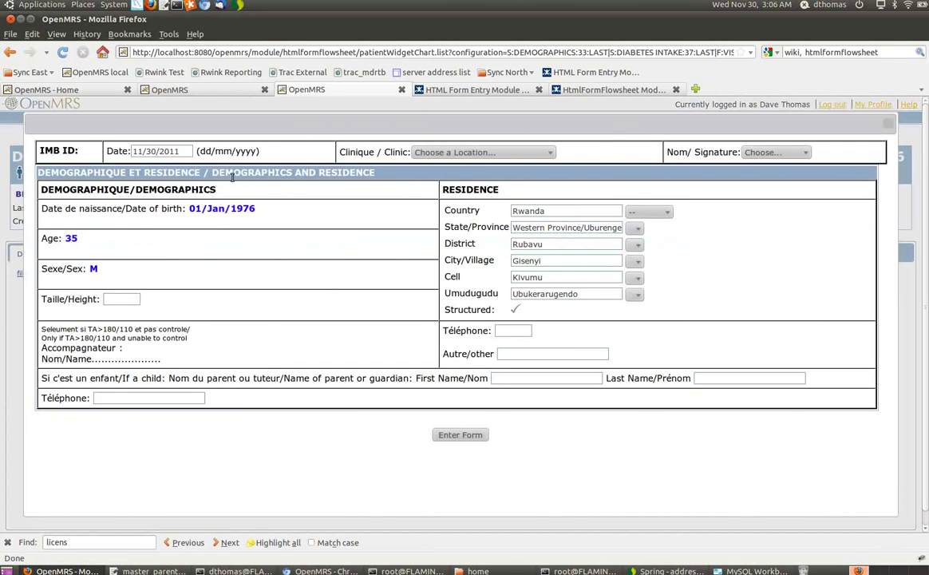
click(431, 151)
click(435, 169)
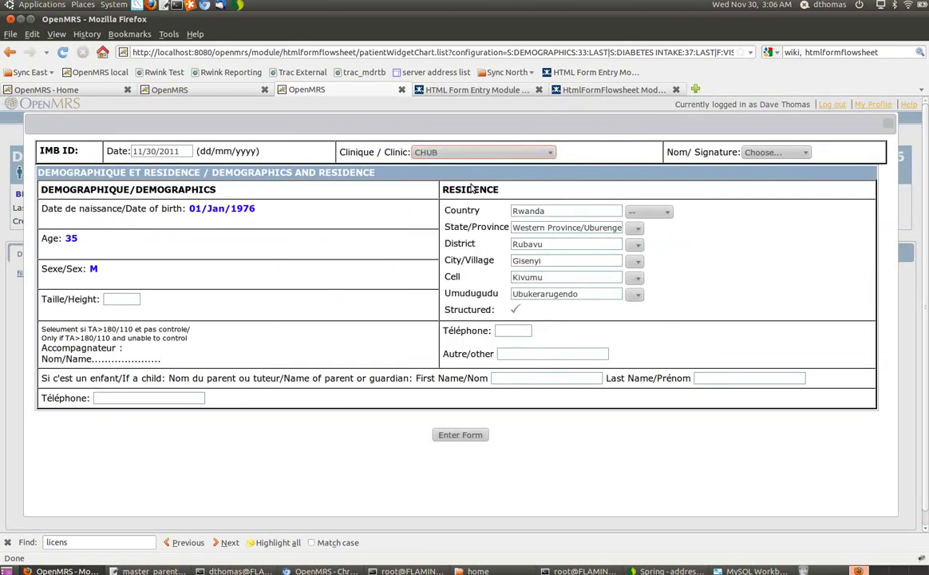
click(763, 154)
click(771, 174)
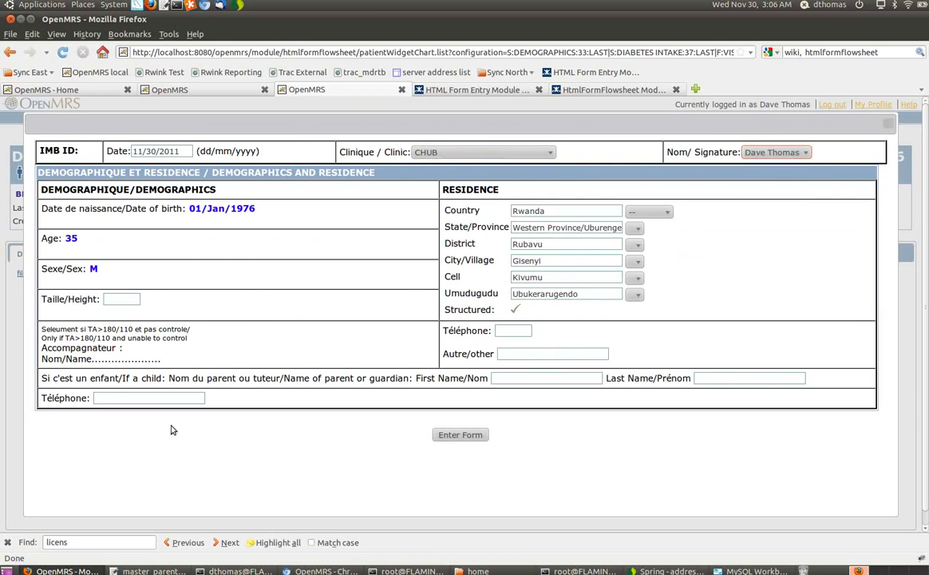
text(9999999)
click(470, 433)
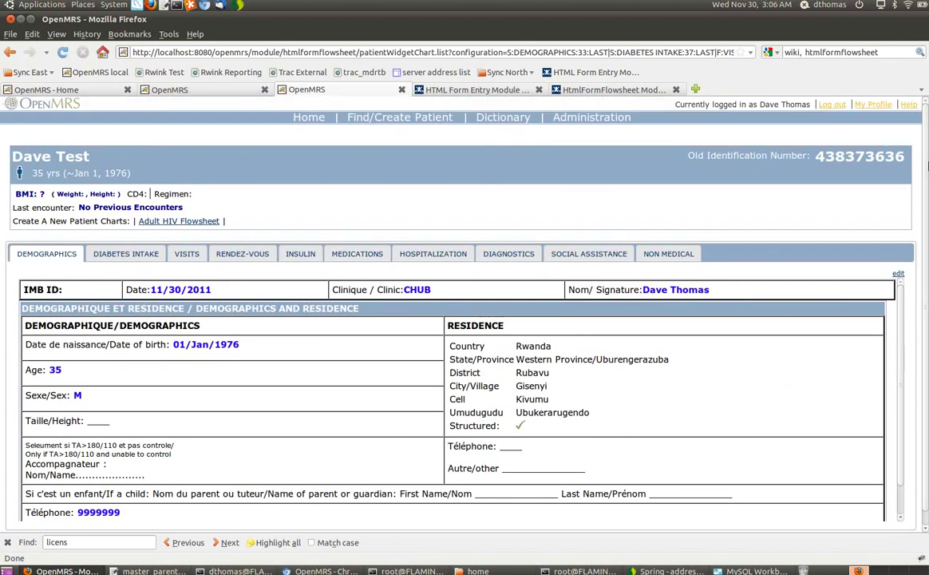
- Start a Diabetes Intake form dated 28 November 2011 at clinic CHUB, signed by a clinician
click(127, 254)
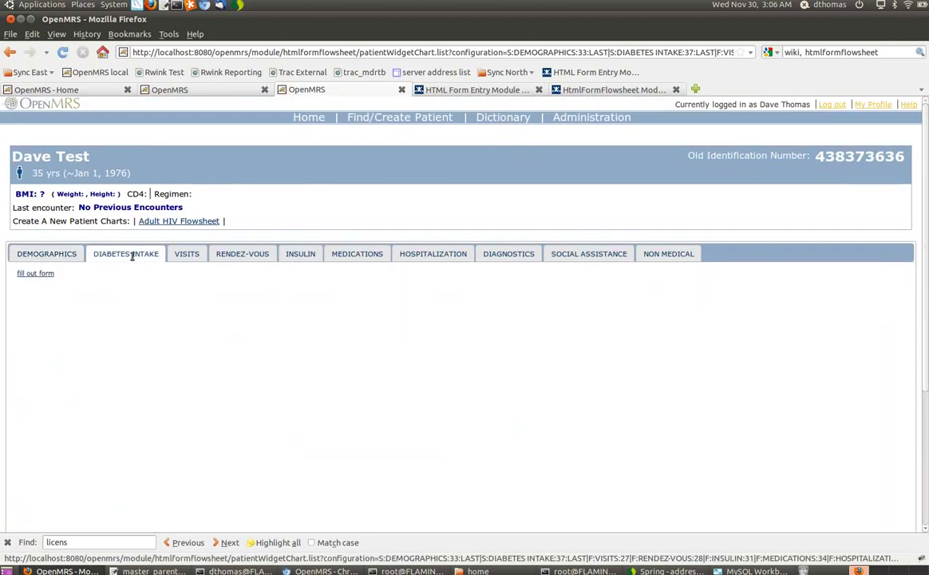
click(45, 254)
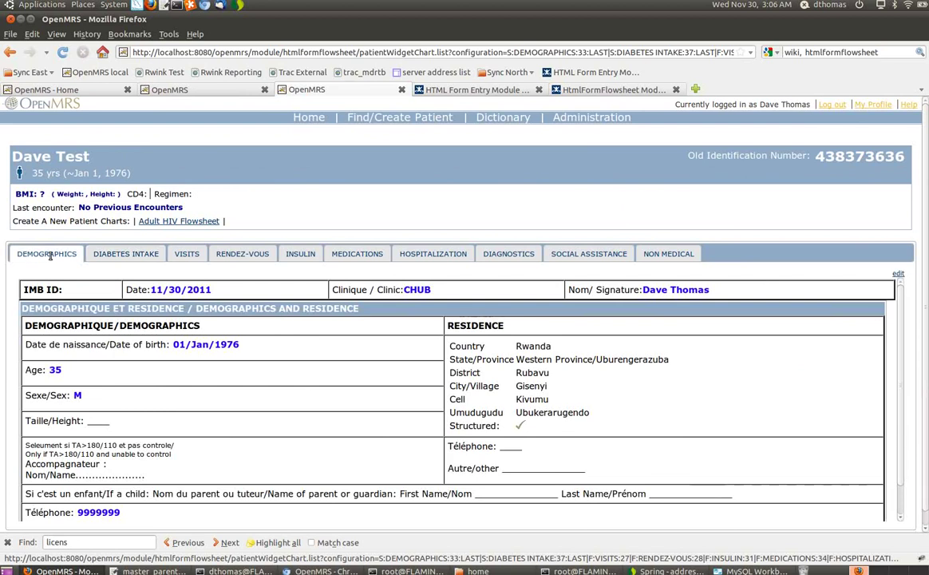
click(123, 254)
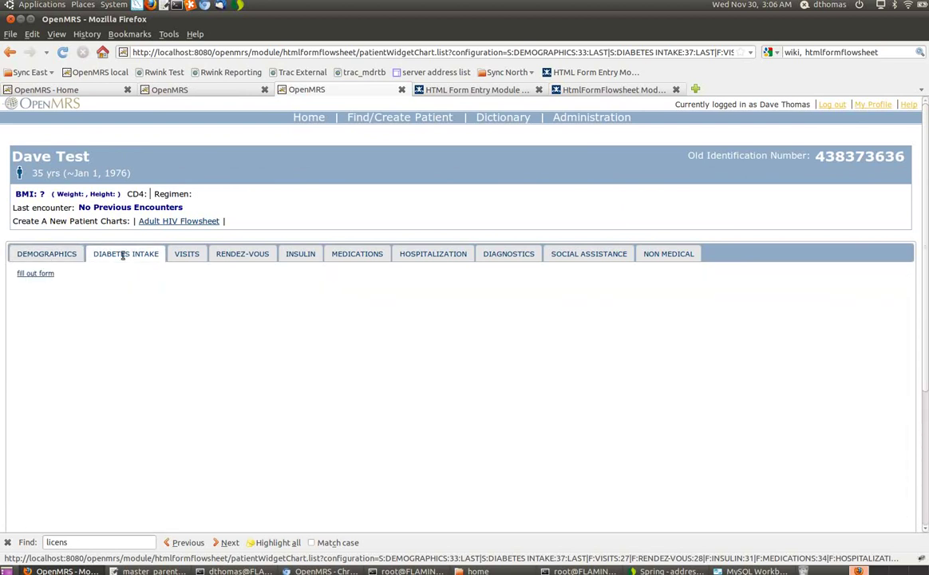
click(44, 254)
click(121, 254)
click(42, 273)
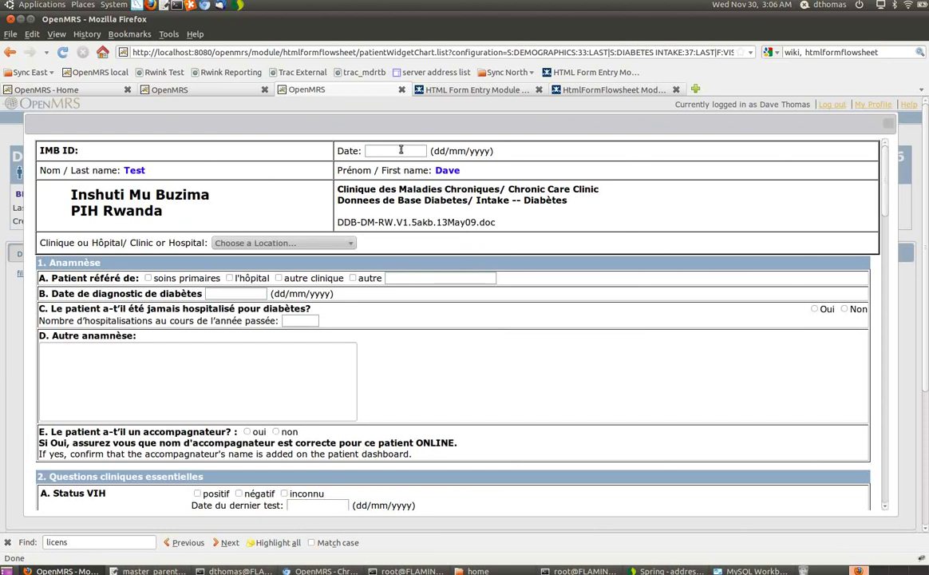
click(401, 150)
click(344, 222)
click(316, 244)
click(279, 264)
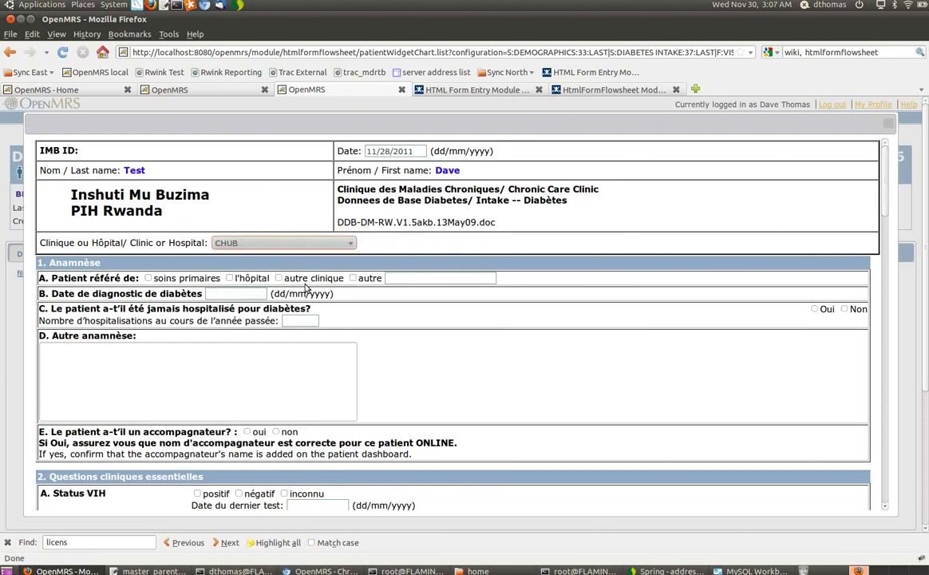
drag(885, 183, 886, 475)
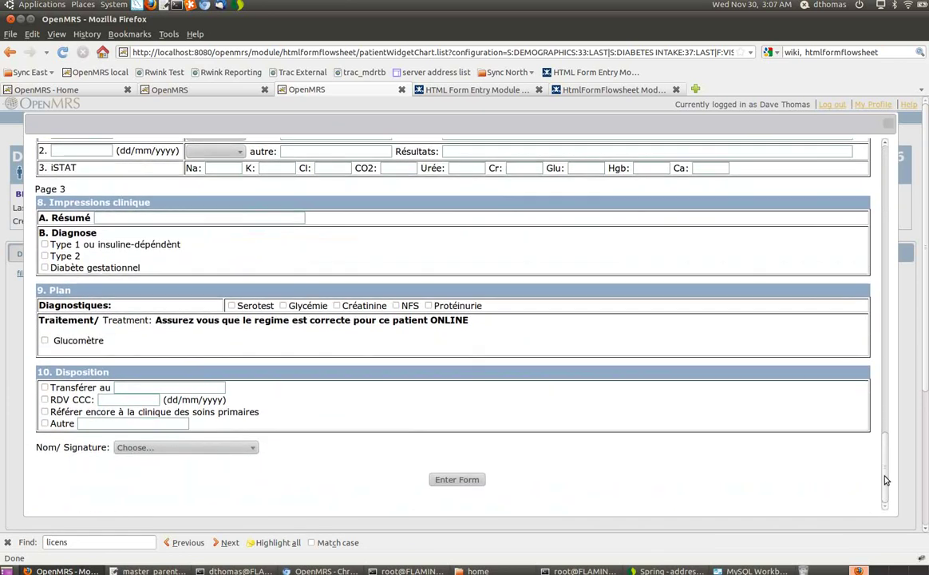
click(226, 449)
click(164, 365)
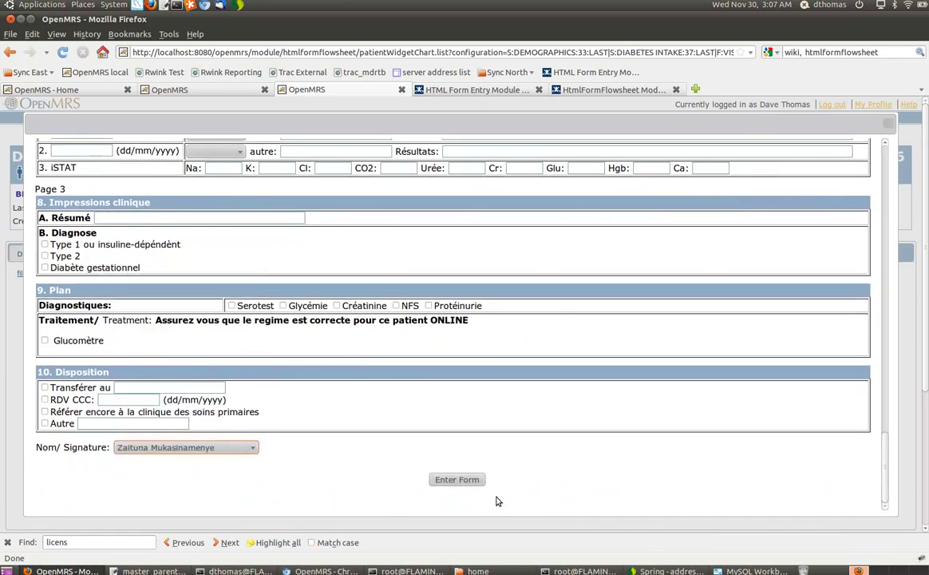
- Mark the patient as referred by primary care and enter 'test' under Autre anamnèse
scroll(876, 179, up, 20)
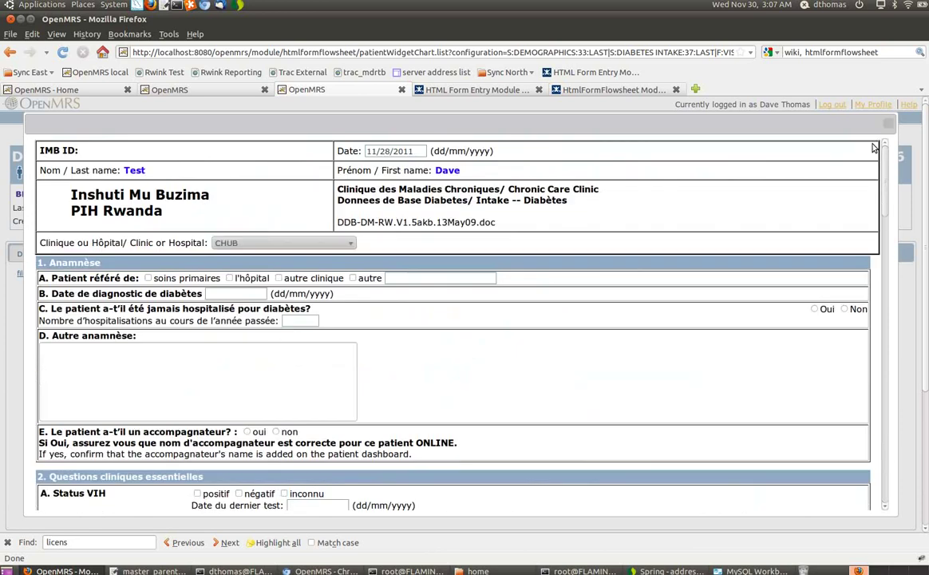
scroll(879, 175, down, 2)
scroll(881, 178, up, 2)
scroll(881, 180, down, 3)
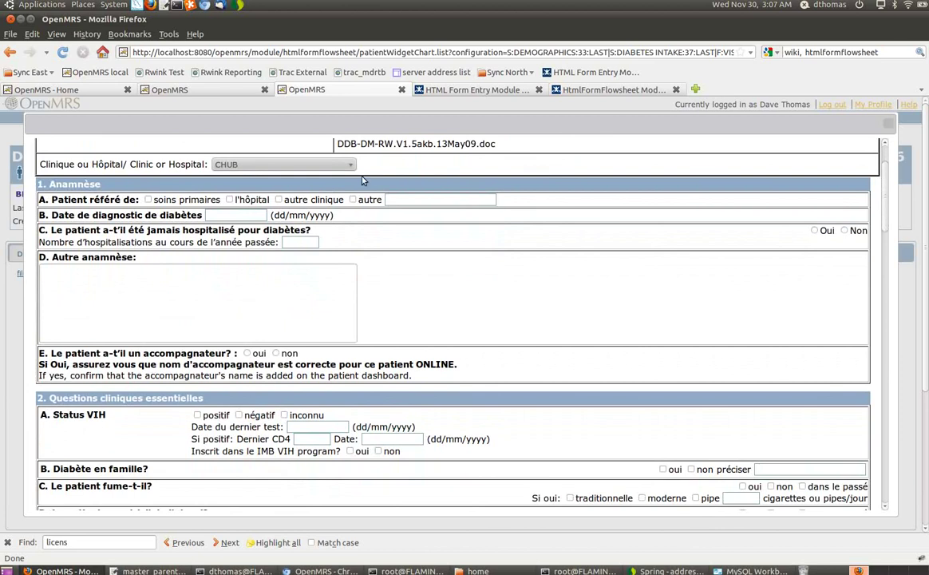
click(148, 201)
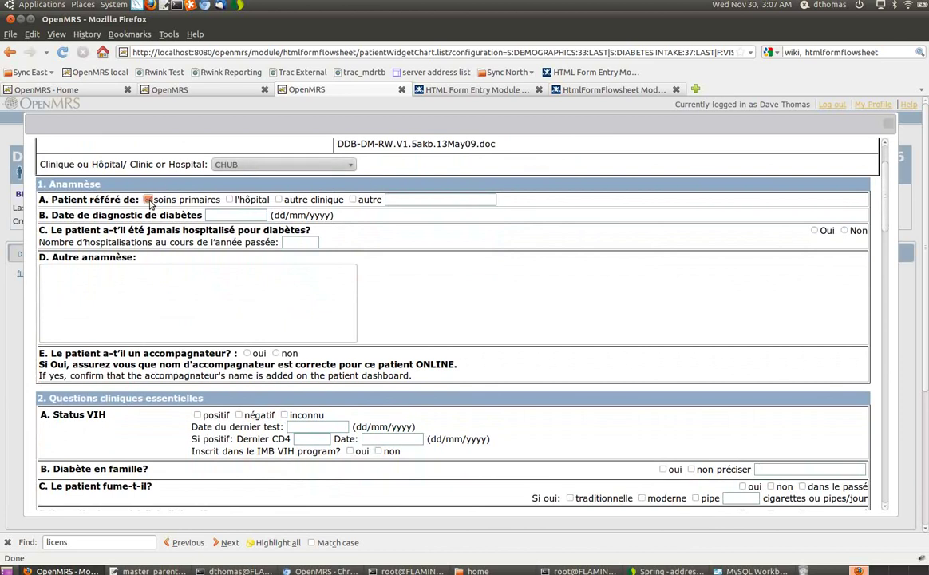
click(230, 303)
text(test)
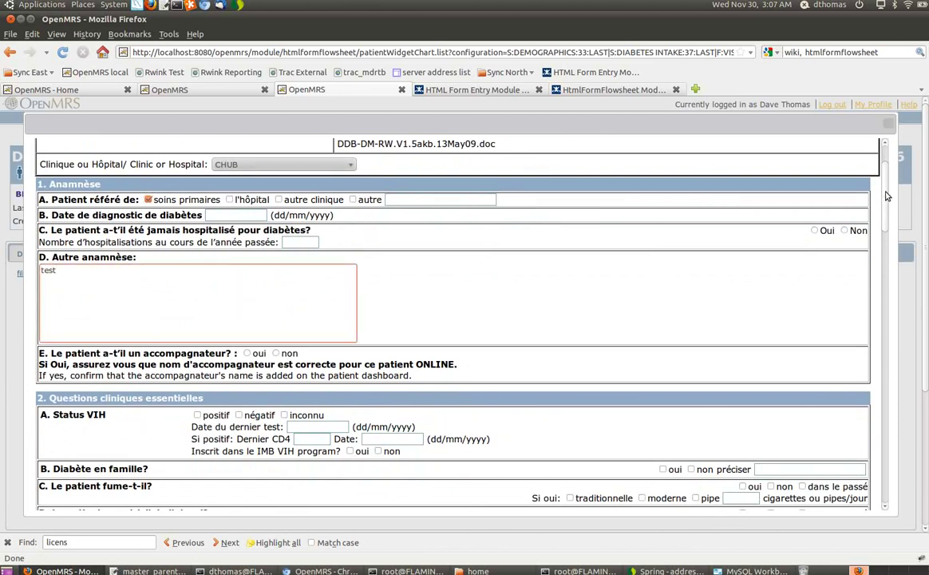
- Record ASPIRIN as medication 1, currently taken (En cours: oui), and submit the form
drag(885, 160, 883, 280)
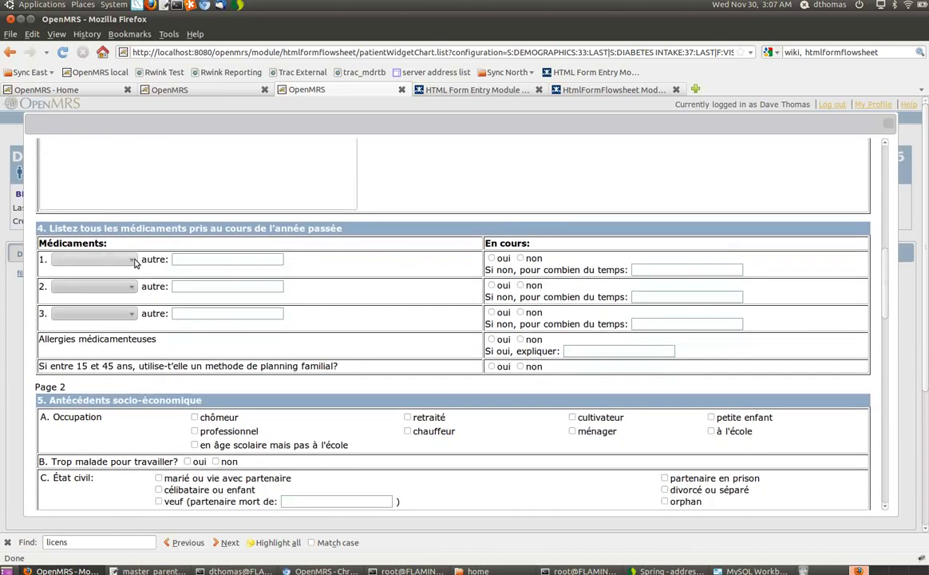
click(95, 260)
click(96, 262)
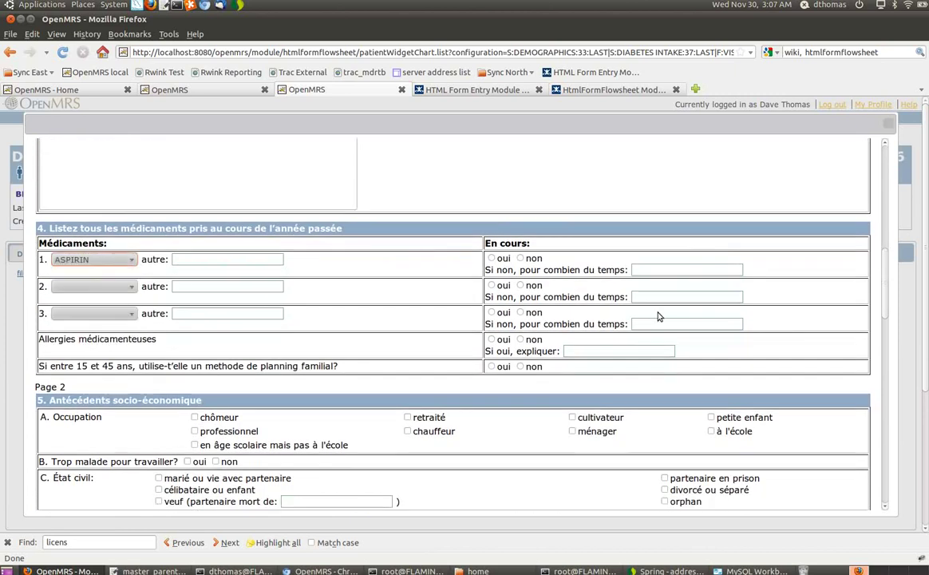
click(492, 259)
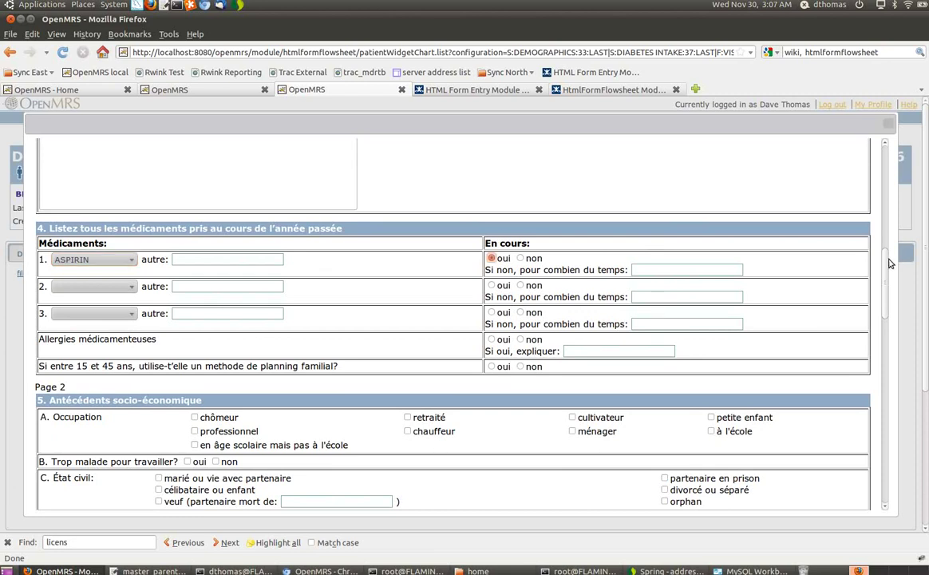
drag(885, 275, 894, 461)
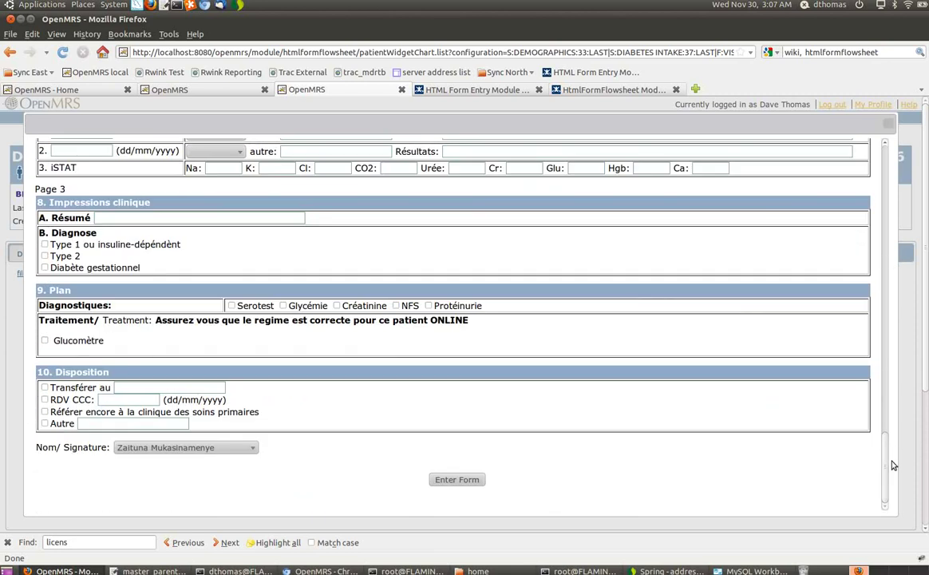
click(448, 479)
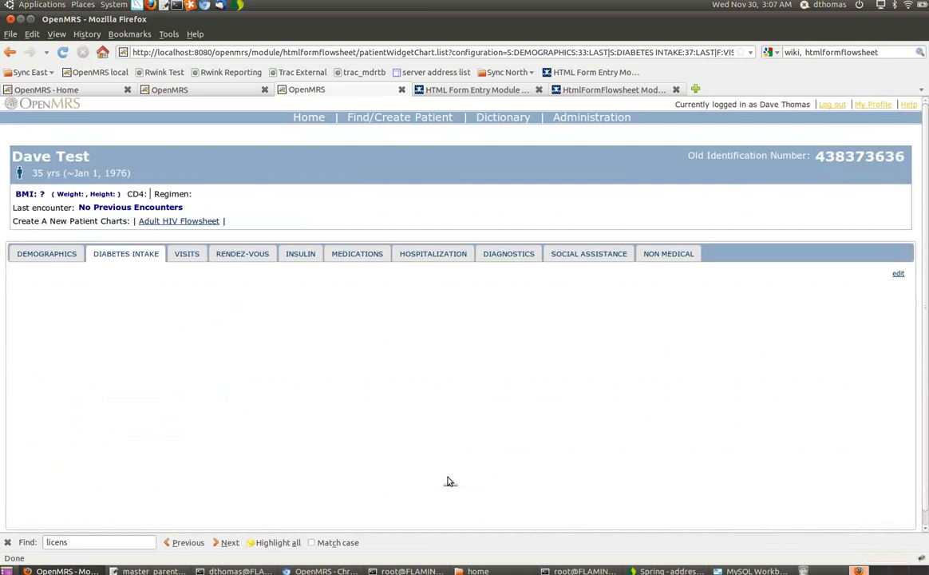
- Browse every dashboard tab in turn, from Demographics through to Non Medical
click(48, 254)
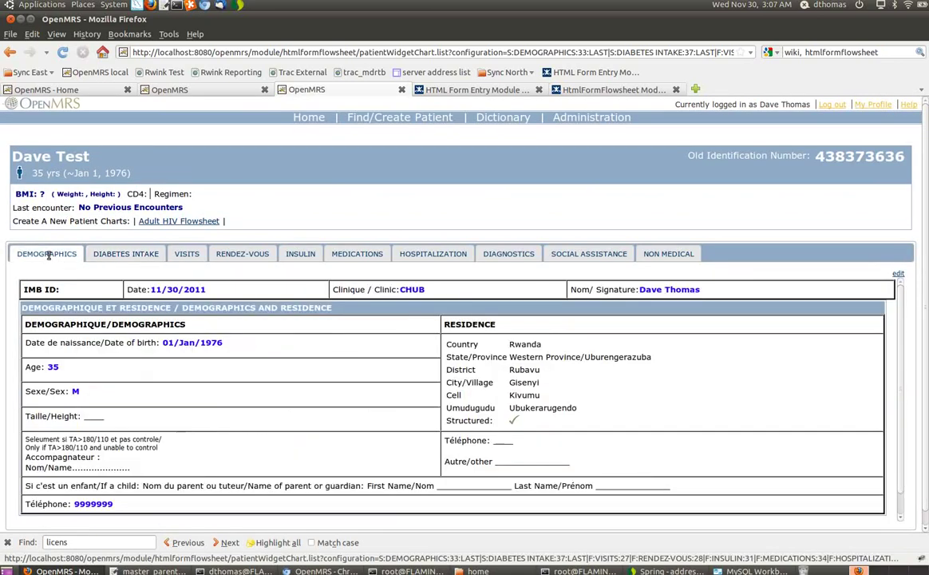
click(118, 254)
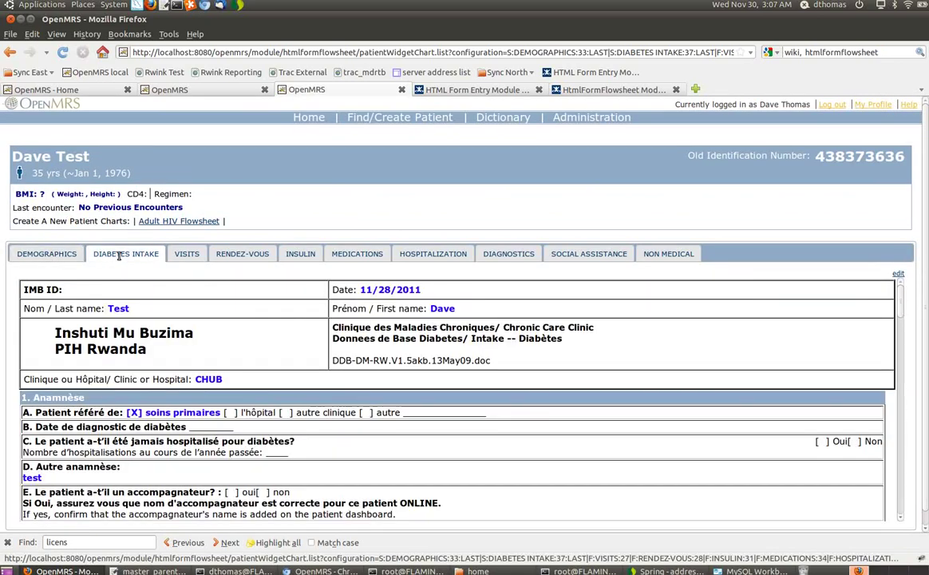
click(187, 254)
click(238, 254)
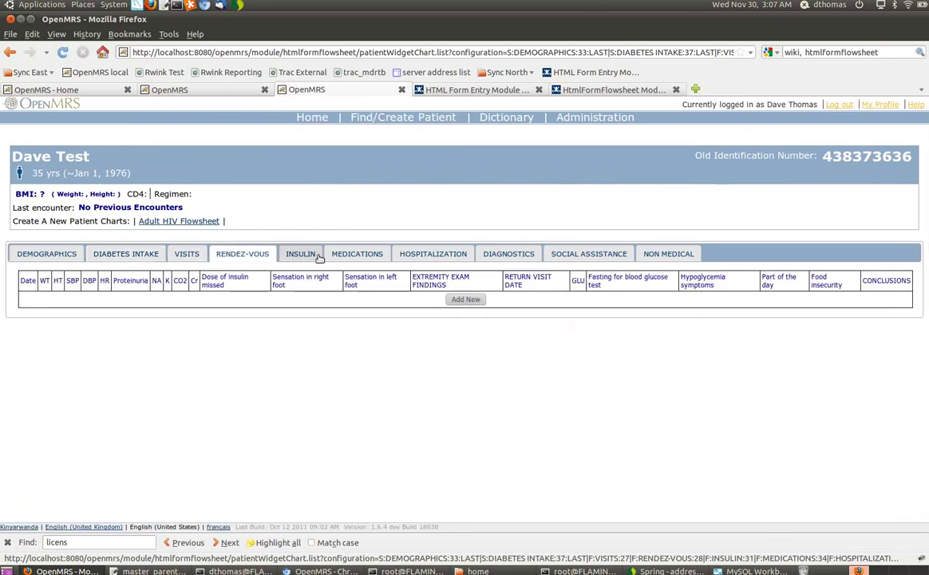
click(301, 254)
click(357, 253)
click(449, 254)
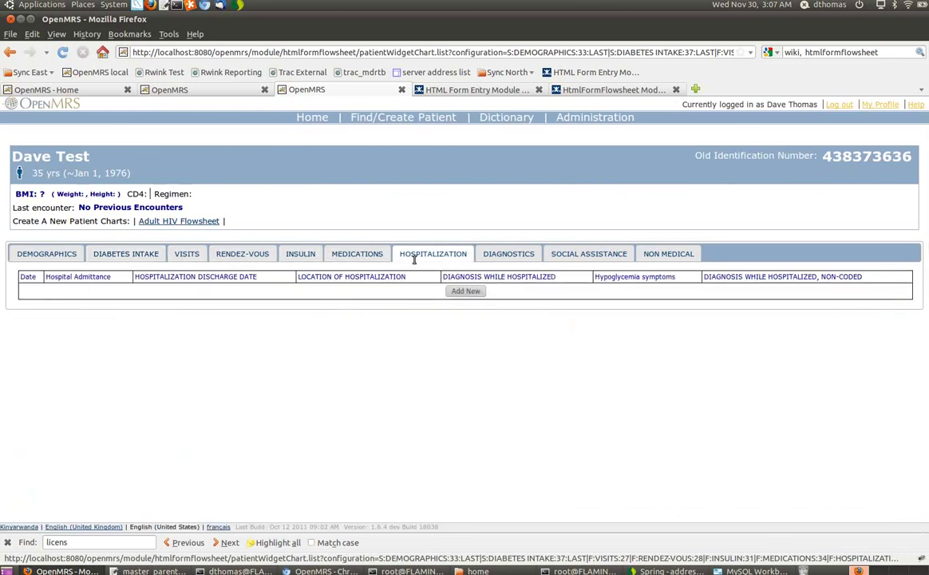
click(511, 254)
click(600, 254)
click(665, 254)
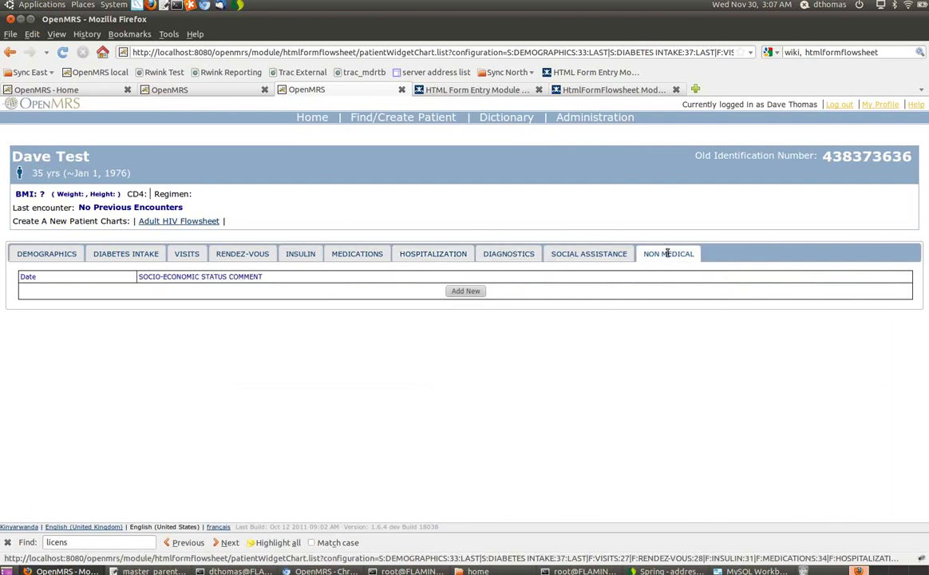
- Go back through Demographics, Diabetes Intake, Visits, Rendez-Vous and Insulin to the Medications tab
click(63, 254)
click(126, 254)
click(187, 254)
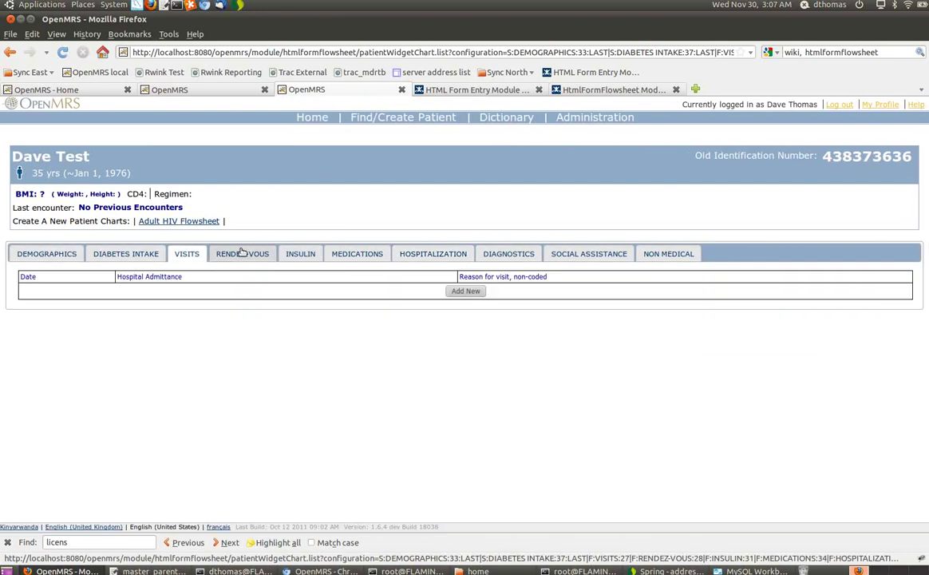
click(242, 254)
click(299, 254)
click(357, 254)
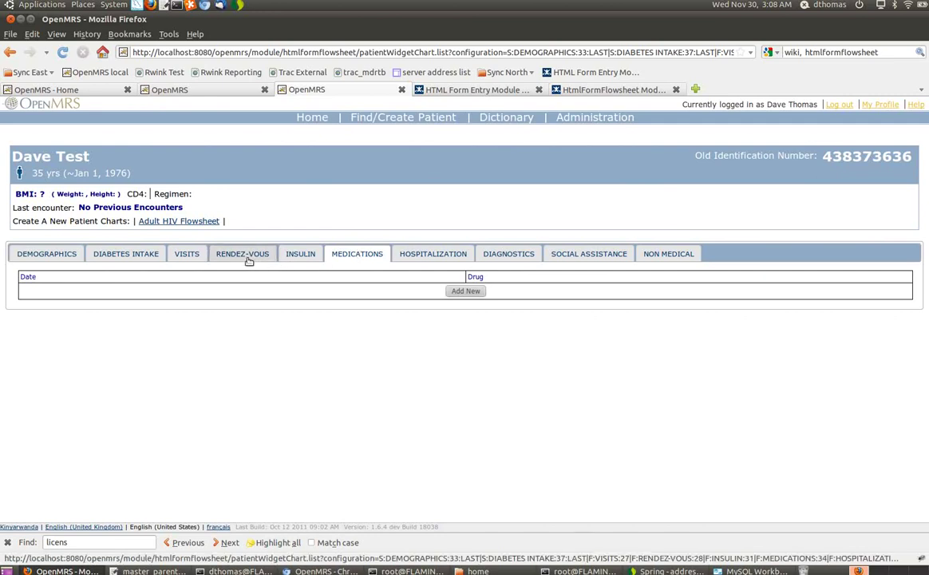
- Compare the Rendez-Vous, Visits, Diabetes Intake and Insulin tabs, ending on the Demographics record with its Rubavu residence
click(245, 255)
click(185, 256)
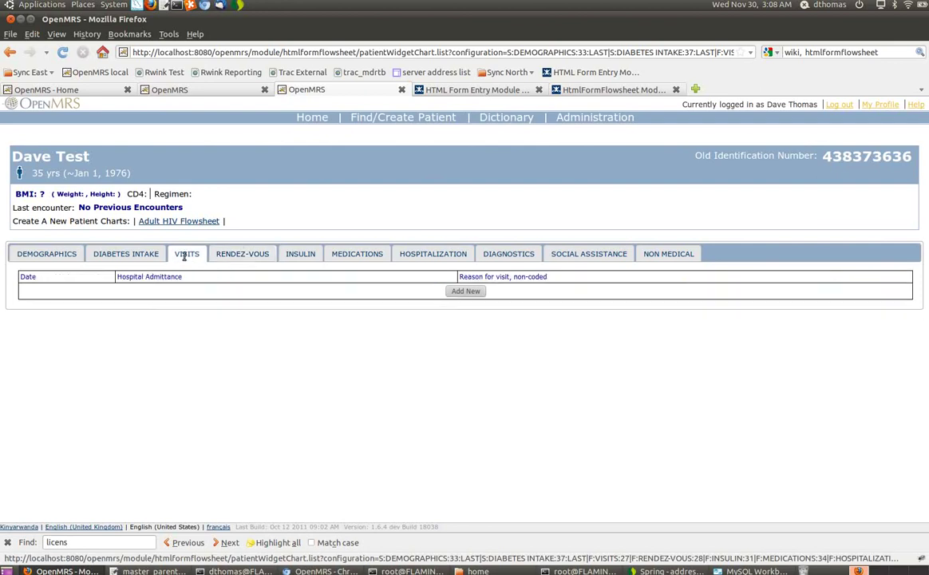
click(127, 256)
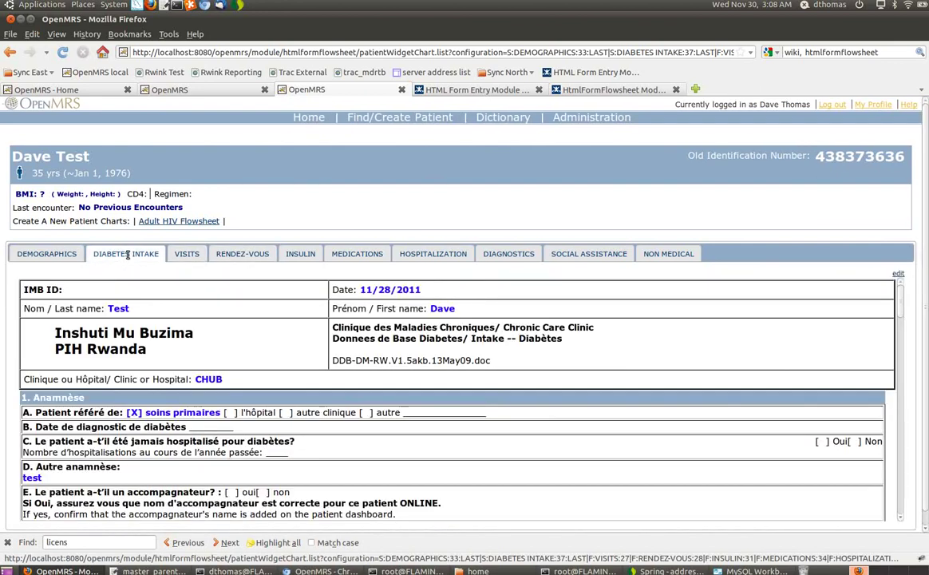
click(184, 256)
click(94, 254)
click(187, 254)
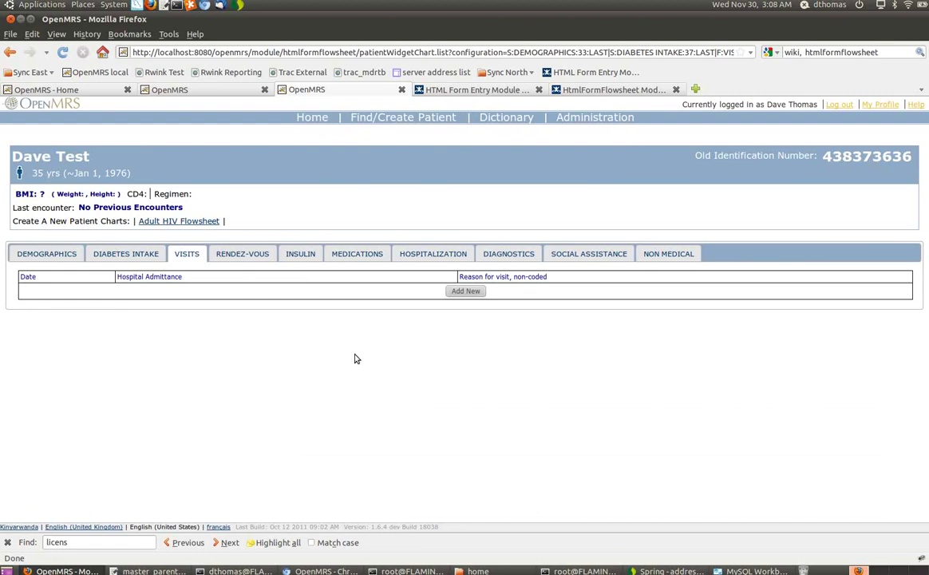
click(301, 255)
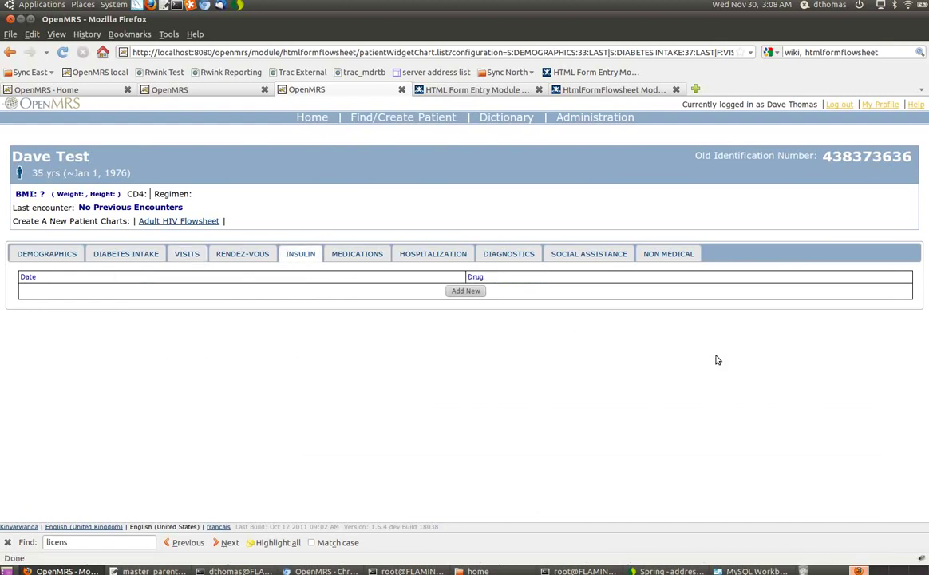
click(241, 254)
click(186, 254)
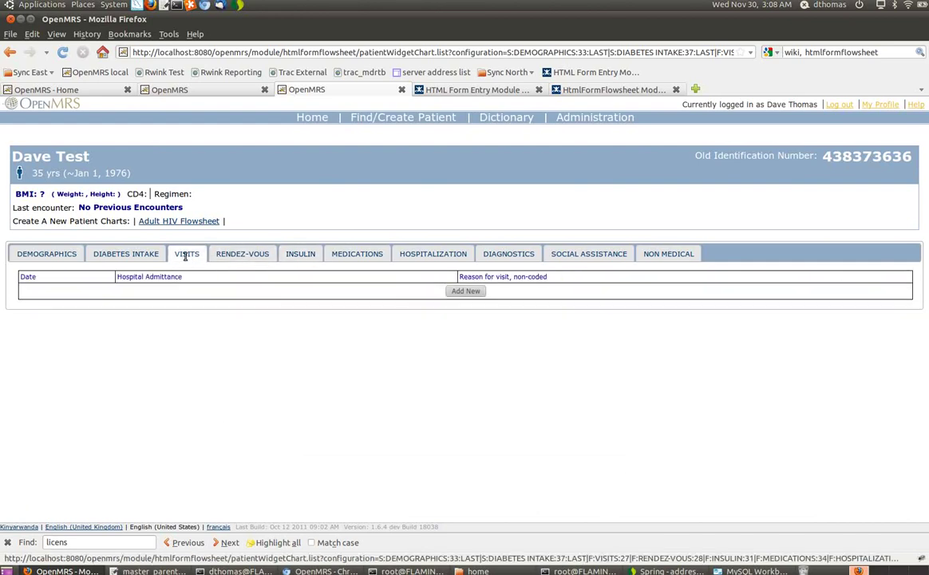
click(125, 256)
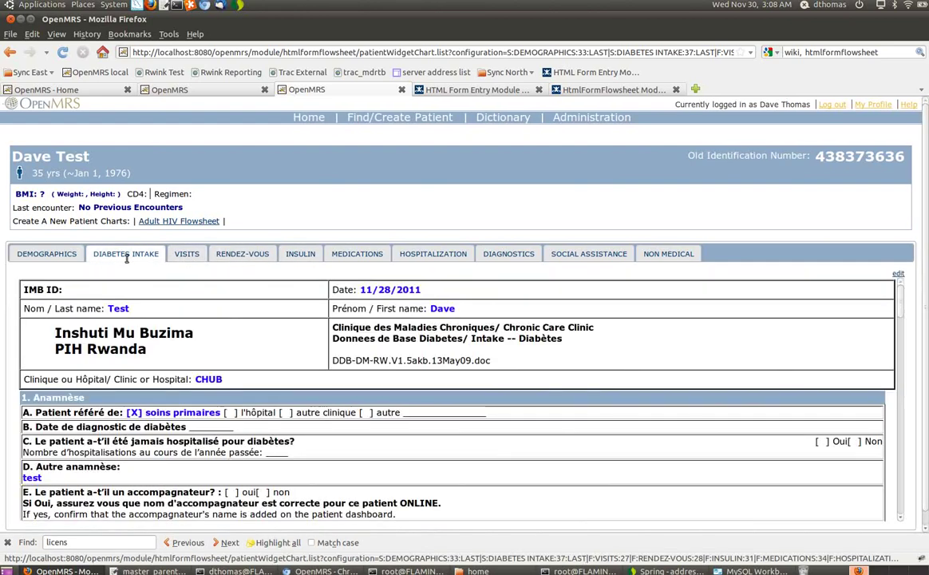
click(47, 254)
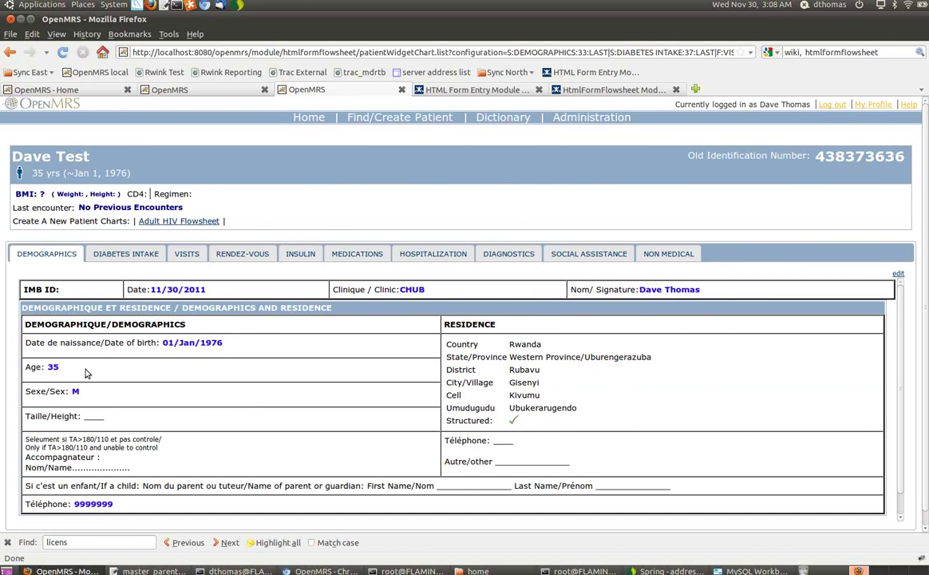
- Highlight the Sex: M line and the residence values on the Demographics page, then clear the selection
triple_click(46, 390)
drag(543, 395, 465, 345)
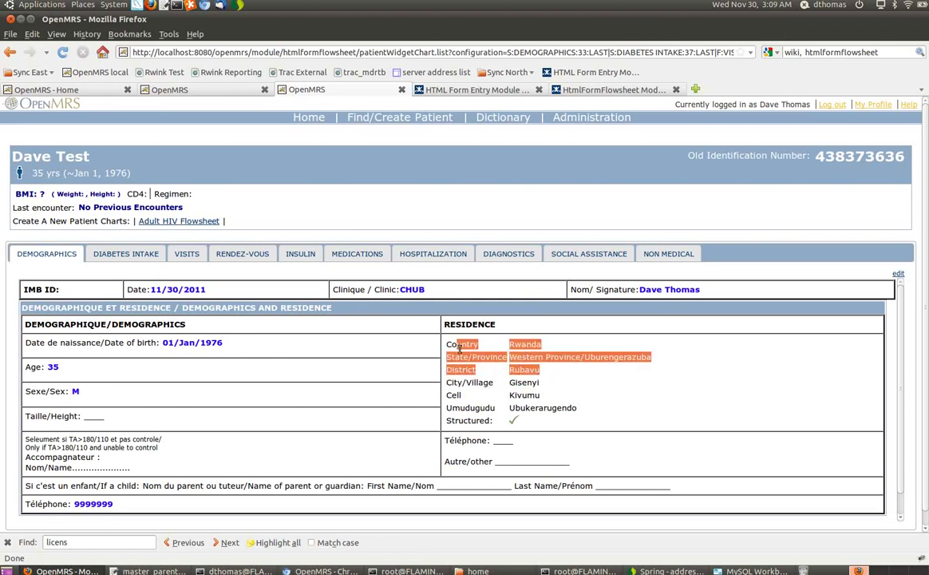
click(577, 361)
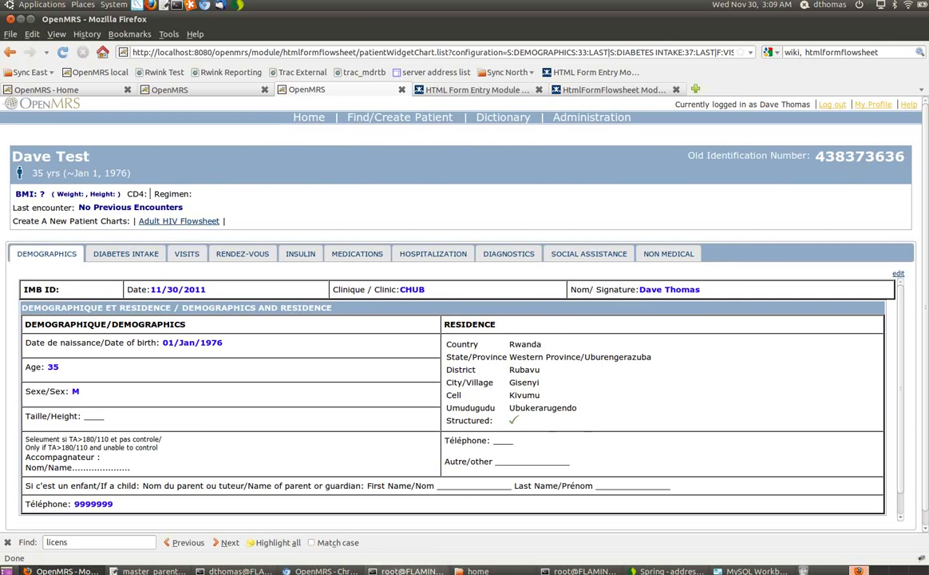
- Bring the three terminal windows, including the root and /home terminals, to the front
click(407, 571)
click(240, 571)
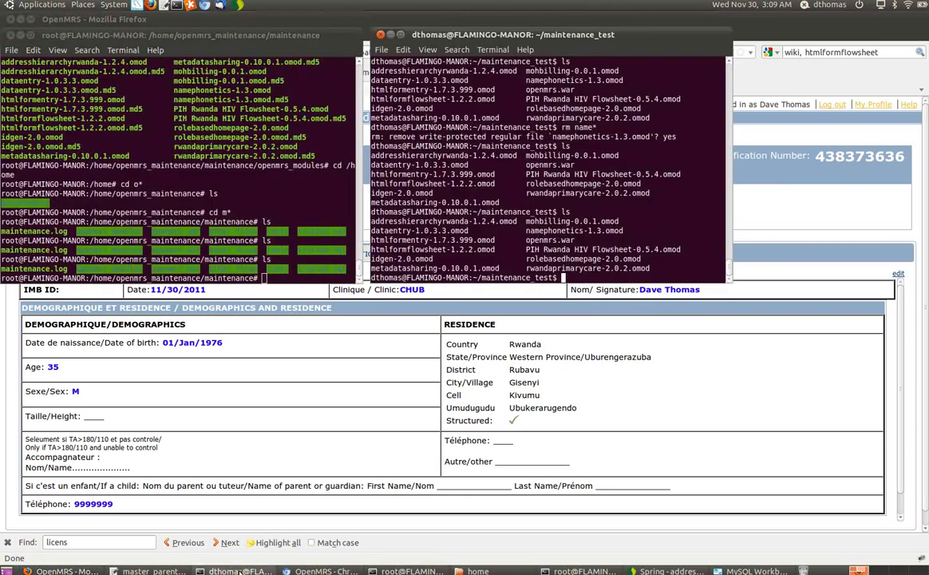
click(583, 571)
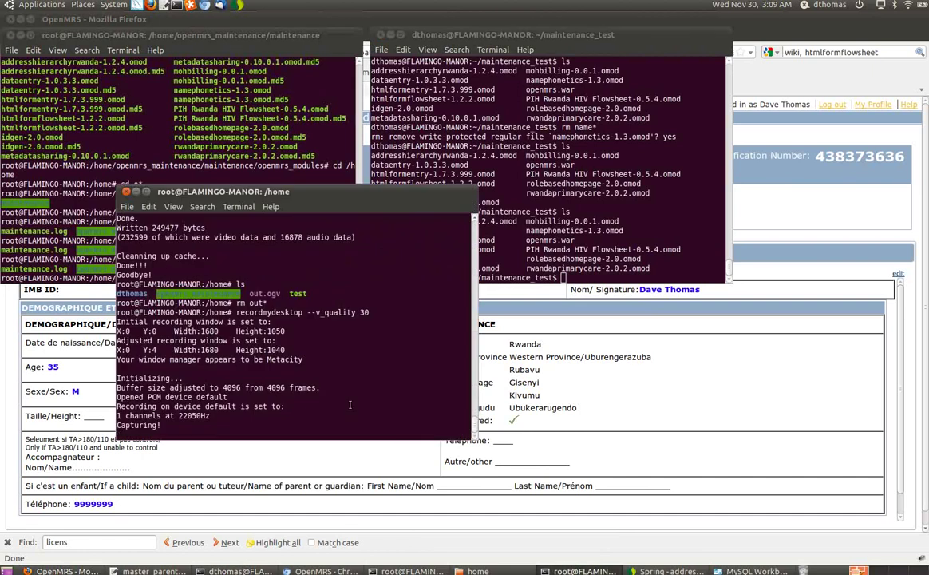